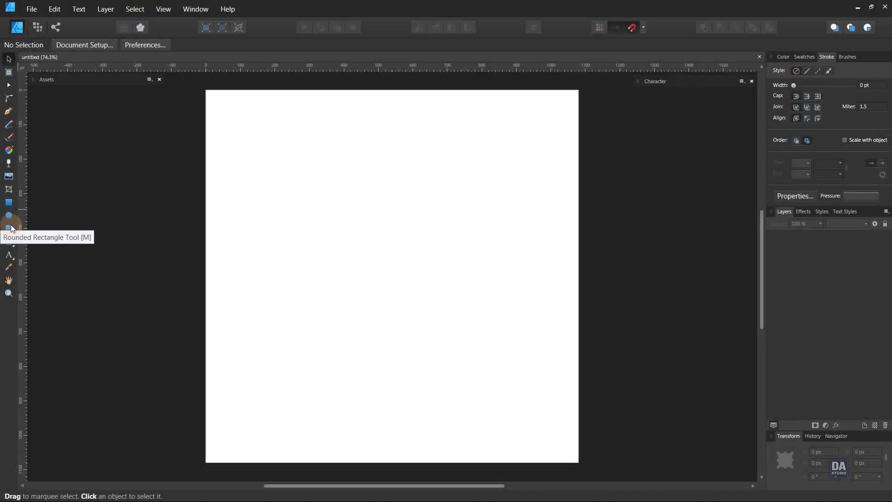
# - Draw a rounded rectangle about 412 × 679 px in the middle of the page and round its corners to 50%
pyautogui.click(9, 228)
pyautogui.moveTo(392, 277); pyautogui.dragTo(463, 394)
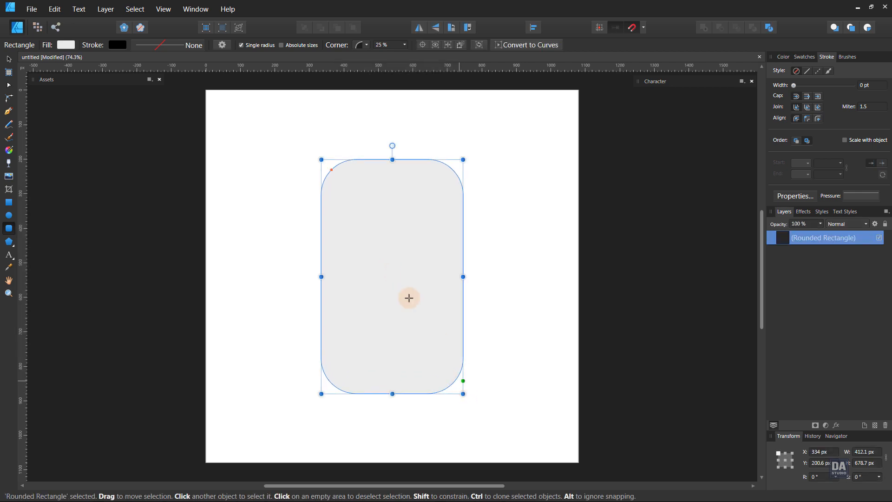
pyautogui.moveTo(333, 170); pyautogui.dragTo(368, 210)
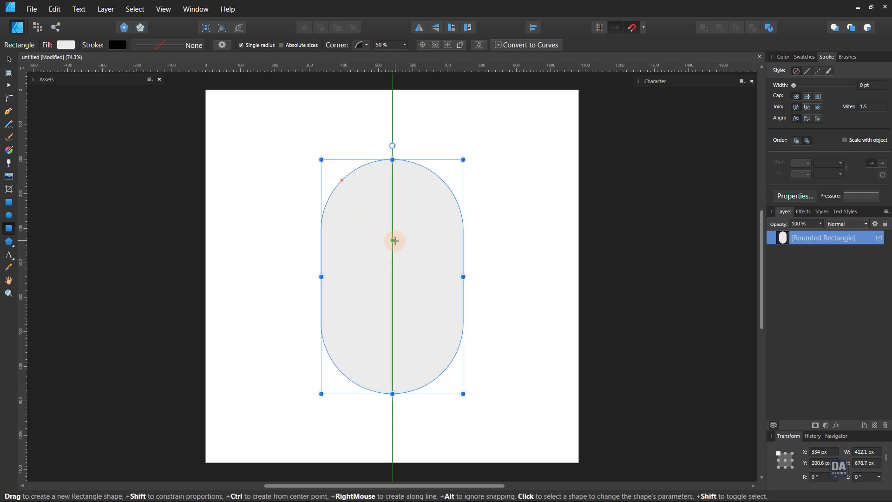
# - Rotate the rounded rectangle to about -40.4° so that it leans to the right
pyautogui.press('v')
pyautogui.moveTo(392, 145); pyautogui.dragTo(484, 172)
pyautogui.scroll(-1, 447, 214)
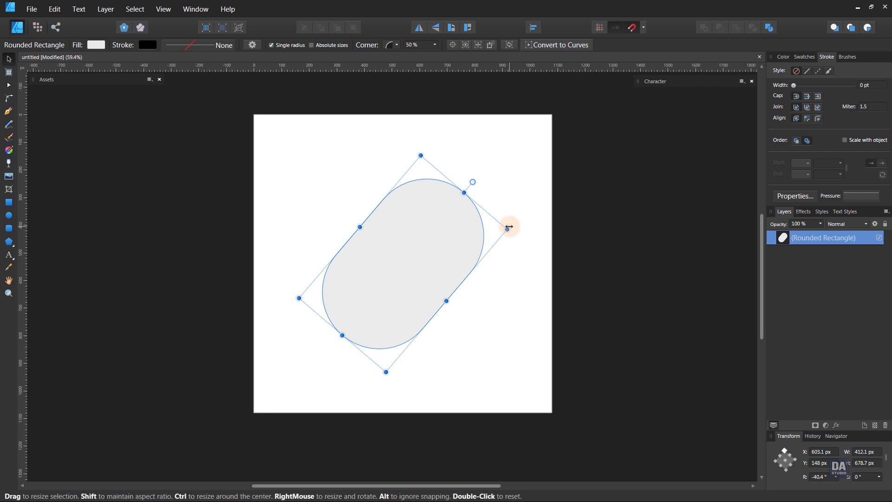
# - Enlarge the tilted rounded rectangle to about 535 × 927 px and place it over the page's upper-right corner
pyautogui.moveTo(509, 228); pyautogui.dragTo(581, 194)
pyautogui.moveTo(458, 252); pyautogui.dragTo(498, 177)
pyautogui.moveTo(559, 237); pyautogui.dragTo(546, 261)
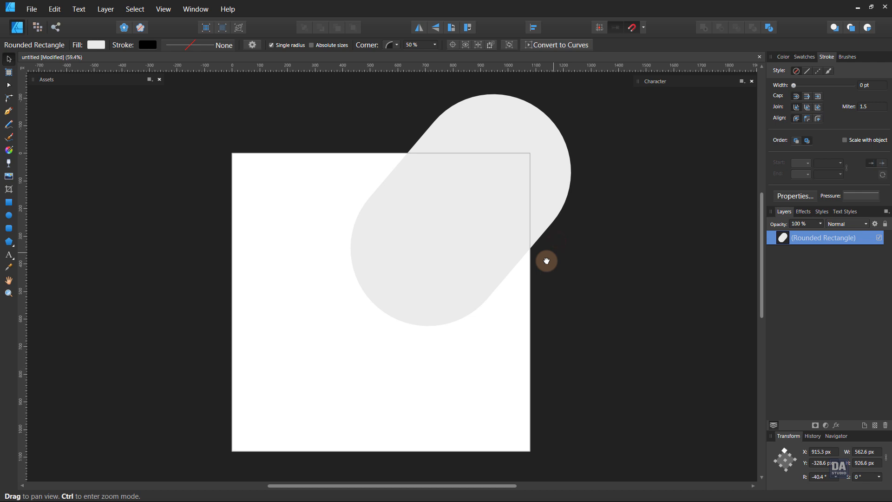
pyautogui.moveTo(403, 172); pyautogui.dragTo(402, 167)
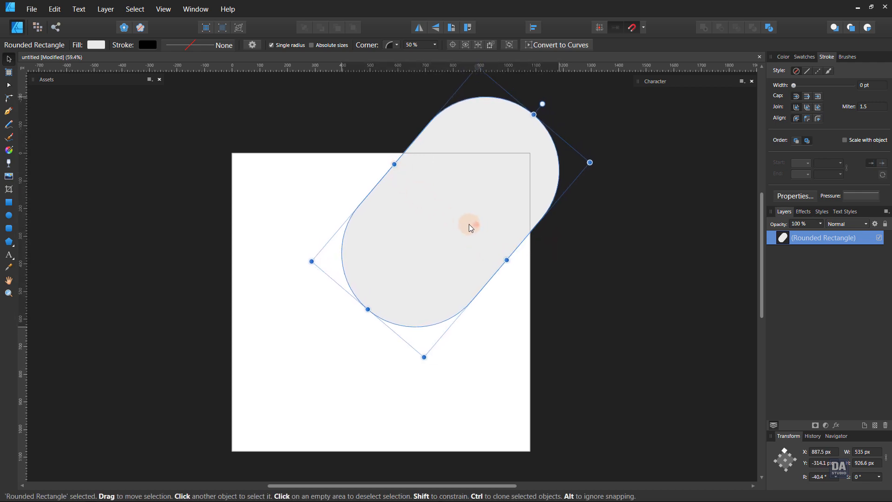
pyautogui.moveTo(469, 224); pyautogui.dragTo(469, 224)
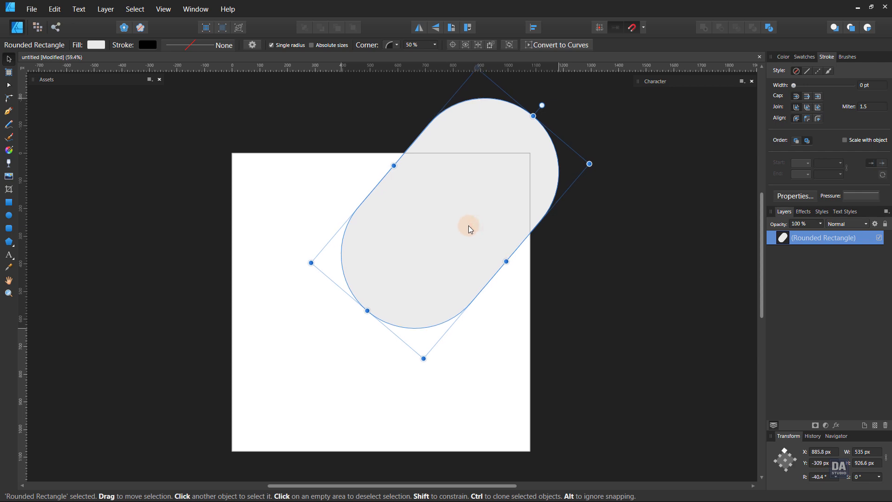
pyautogui.click(595, 285)
# - Duplicate the large pill, shrink the copy to about 157 × 742 px and place it over the original's lower-right side
pyautogui.press('space')
pyautogui.moveTo(517, 292); pyautogui.dragTo(520, 275)
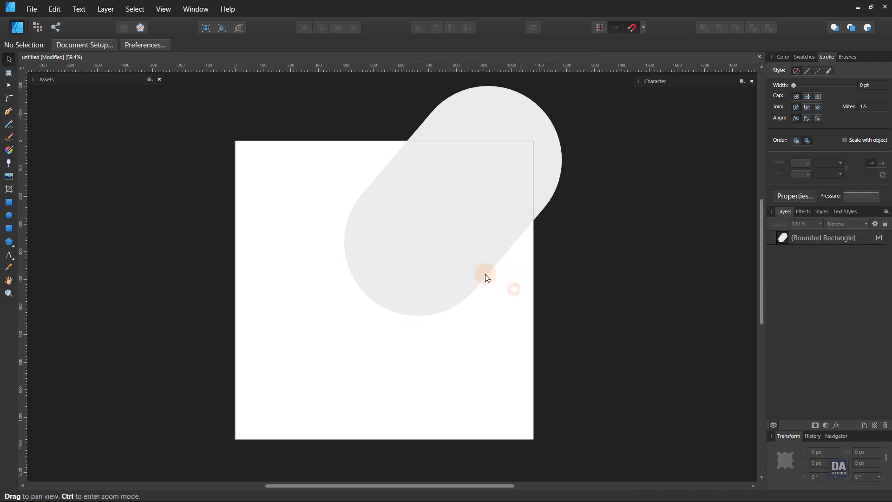
pyautogui.click(462, 256)
pyautogui.moveTo(460, 255); pyautogui.dragTo(386, 323)
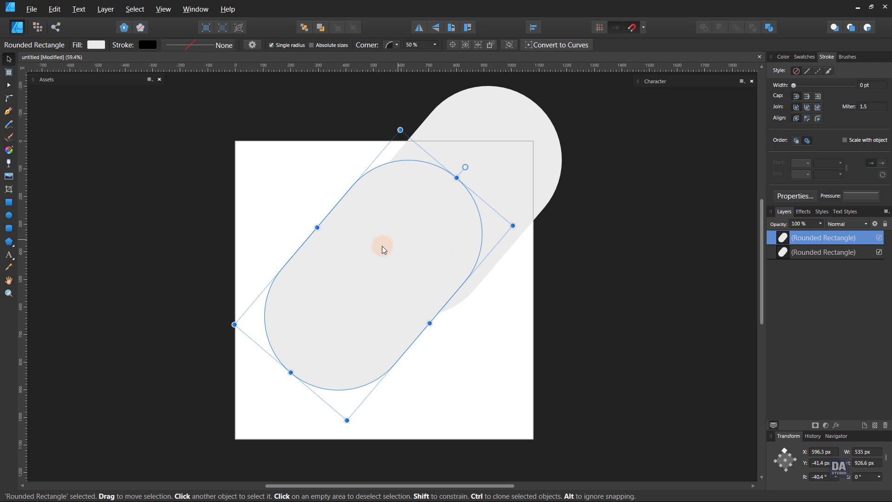
pyautogui.moveTo(317, 227); pyautogui.dragTo(395, 272)
pyautogui.moveTo(496, 213); pyautogui.dragTo(467, 251)
pyautogui.moveTo(439, 294); pyautogui.dragTo(522, 229)
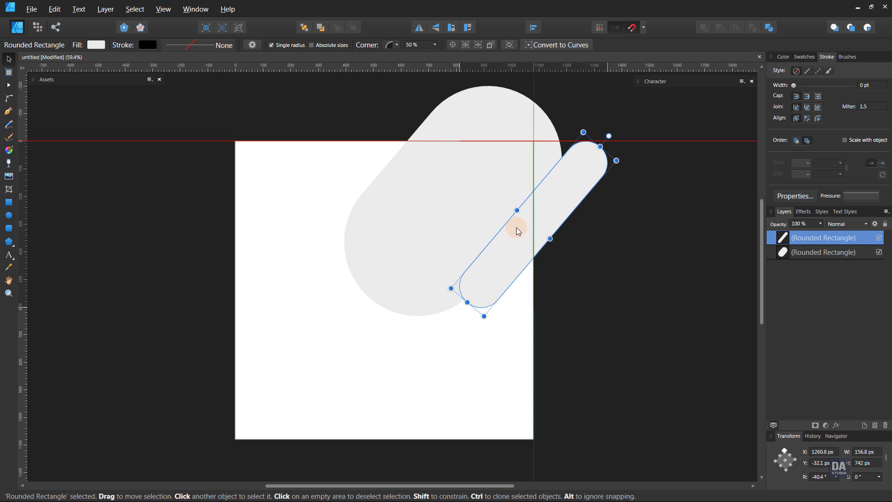
# - Fill the narrow pill with a medium-light grey swatch and move it slightly upward along the large pill
pyautogui.click(796, 57)
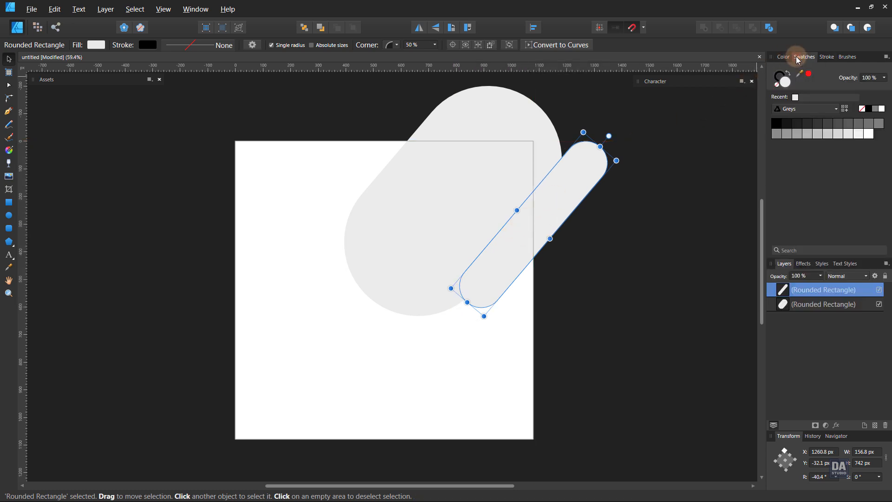
pyautogui.click(826, 124)
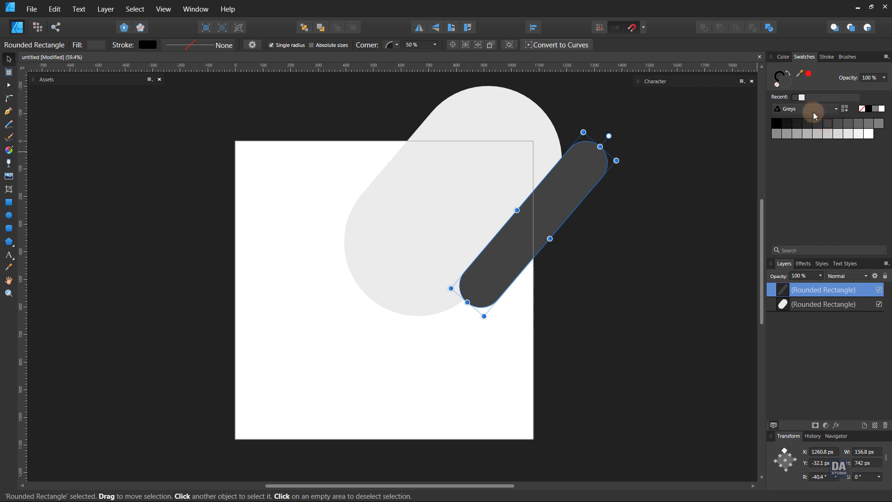
pyautogui.click(826, 137)
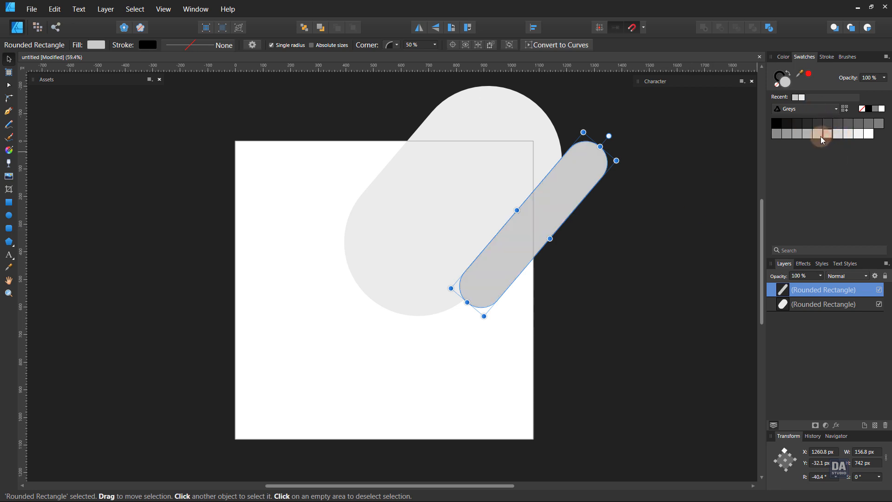
pyautogui.click(821, 136)
pyautogui.click(695, 219)
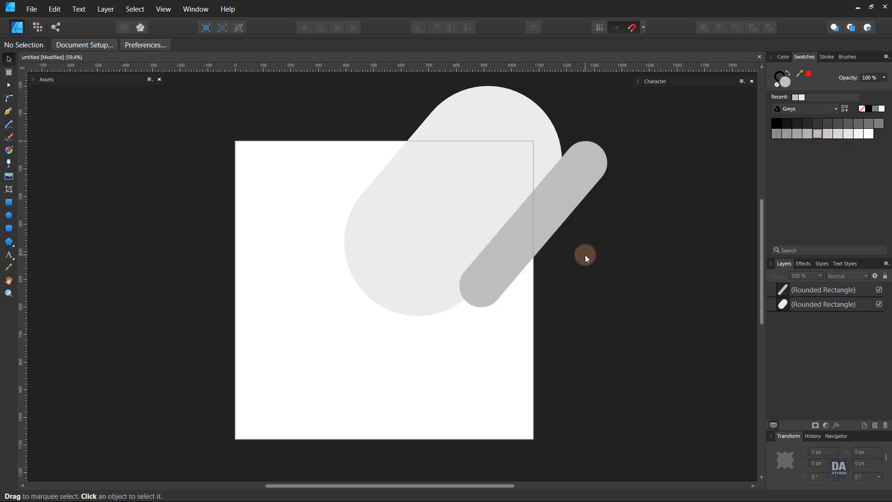
pyautogui.hscroll(1, 558, 281)
pyautogui.click(499, 262)
pyautogui.moveTo(484, 262); pyautogui.dragTo(480, 263)
# - Duplicate the large light-grey pill and offset the copy slightly downward and to the right
pyautogui.click(797, 305)
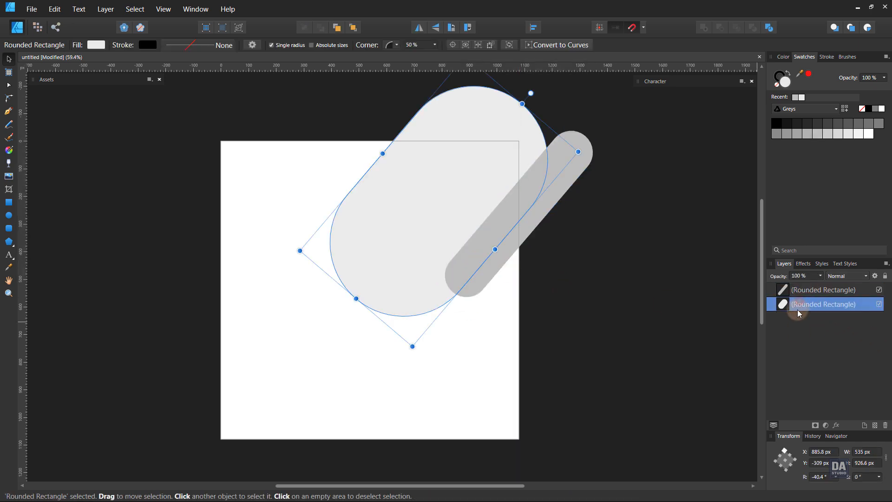
pyautogui.rightClick(804, 305)
pyautogui.click(773, 148)
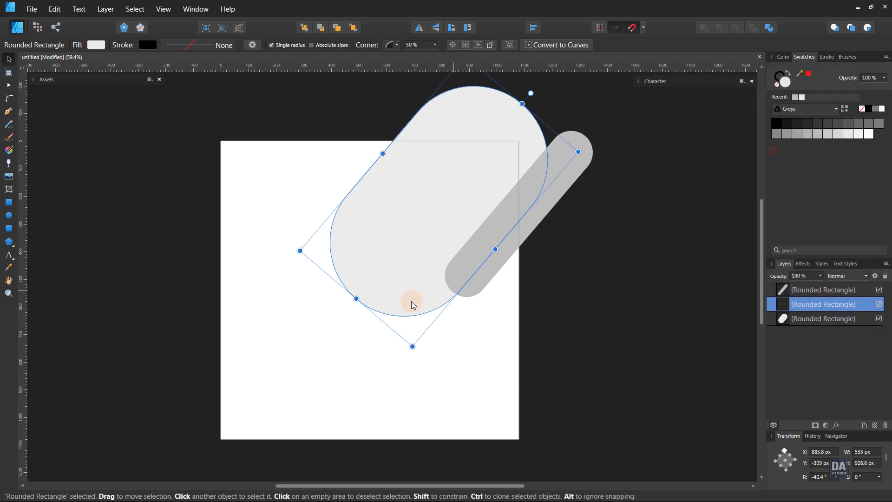
pyautogui.moveTo(414, 329); pyautogui.dragTo(419, 332)
# - Fill the offset copy with a dark grey swatch and stack it beneath the large light-grey pill
pyautogui.click(805, 128)
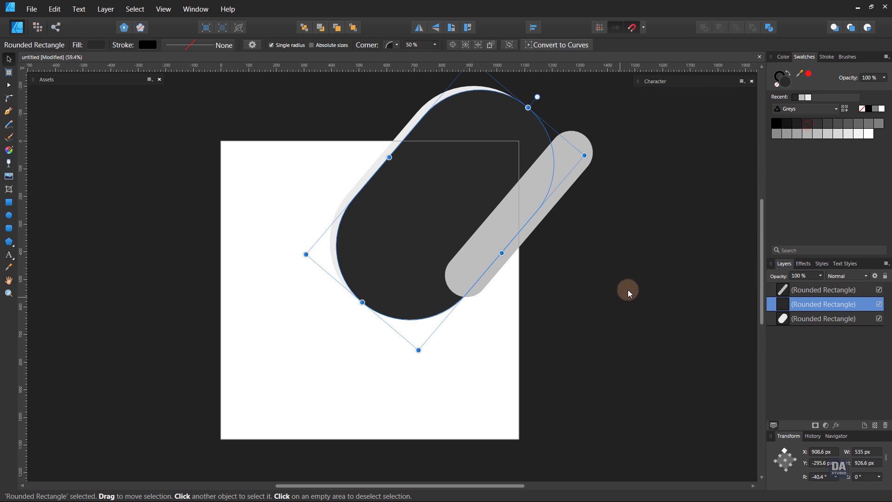
pyautogui.moveTo(798, 317); pyautogui.dragTo(811, 339)
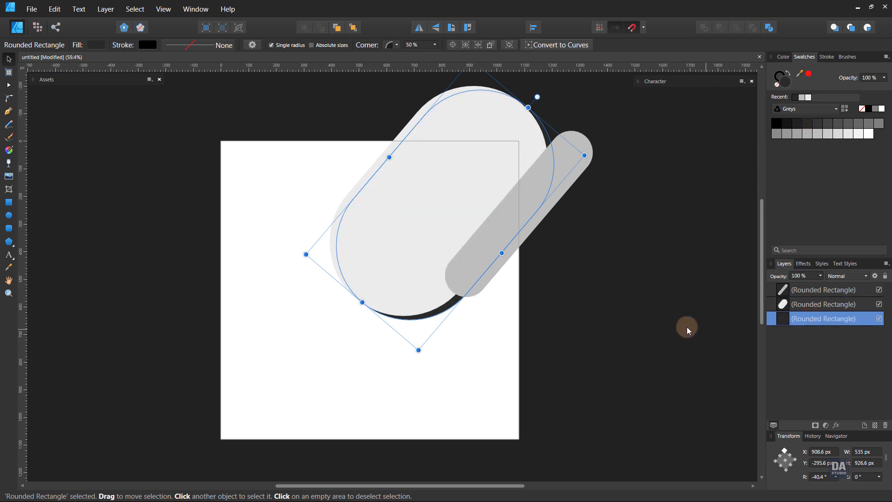
pyautogui.click(623, 322)
# - Fine-tune the dark pill's position so it shows as a thin rim along the large pill's lower end
pyautogui.scroll(5, 447, 313)
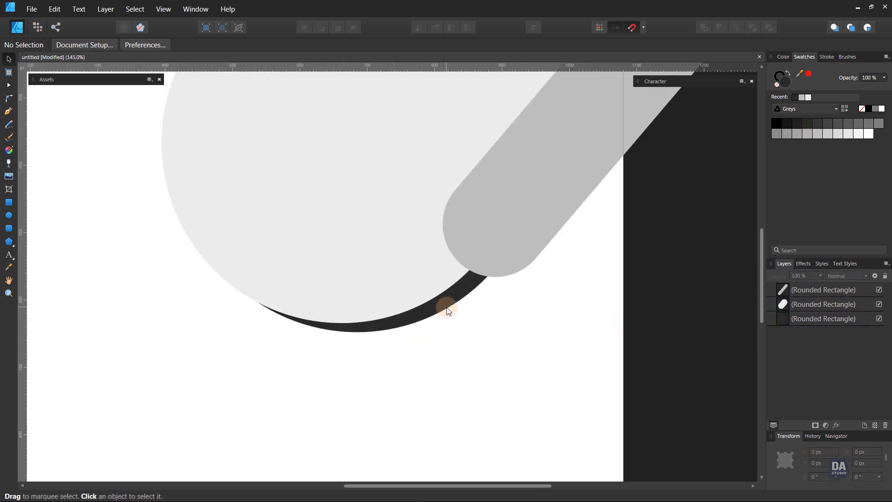
pyautogui.click(442, 310)
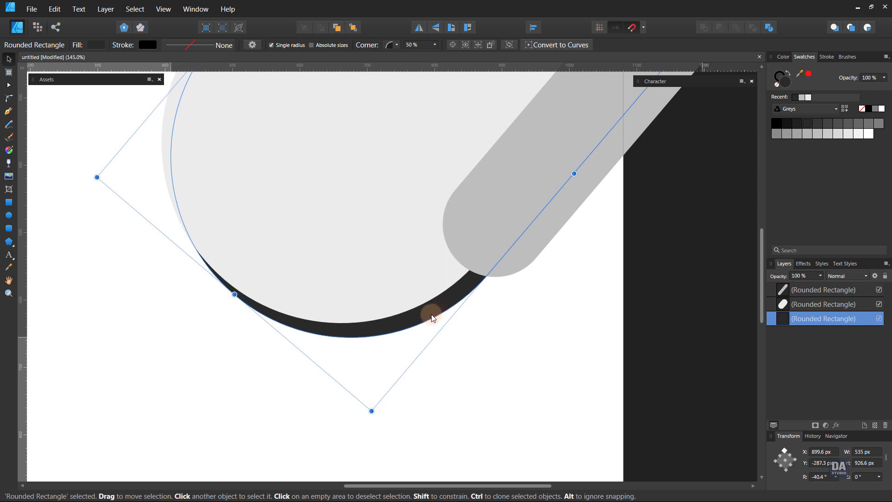
pyautogui.moveTo(433, 317); pyautogui.dragTo(423, 312)
pyautogui.click(526, 352)
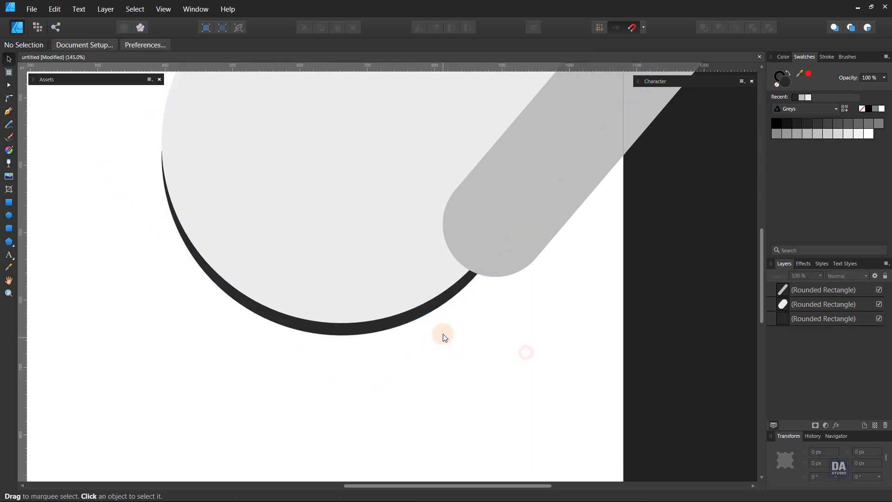
pyautogui.scroll(1, 439, 325)
pyautogui.click(425, 304)
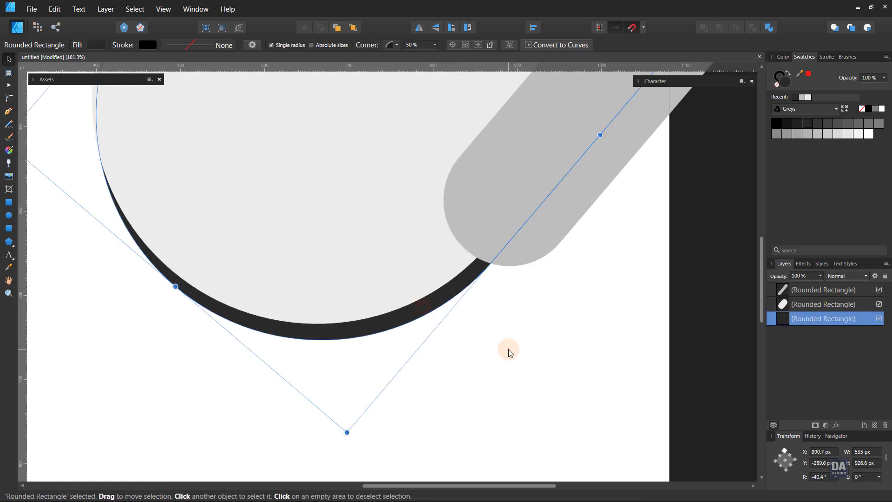
pyautogui.click(509, 349)
# - Duplicate the narrow grey pill to the large pill's upper left and shrink the copy to about 31 × 361 px
pyautogui.scroll(-6, 457, 372)
pyautogui.moveTo(449, 367); pyautogui.dragTo(467, 310)
pyautogui.keyDown('ctrl'); pyautogui.click(476, 332); pyautogui.keyUp('ctrl')
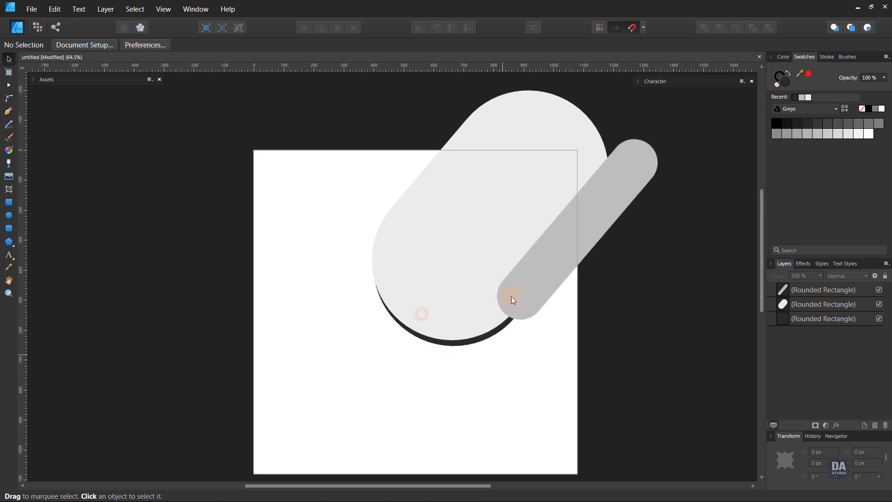
pyautogui.click(512, 300)
pyautogui.keyDown('alt'); pyautogui.moveTo(539, 299); pyautogui.dragTo(353, 216); pyautogui.keyUp('alt')
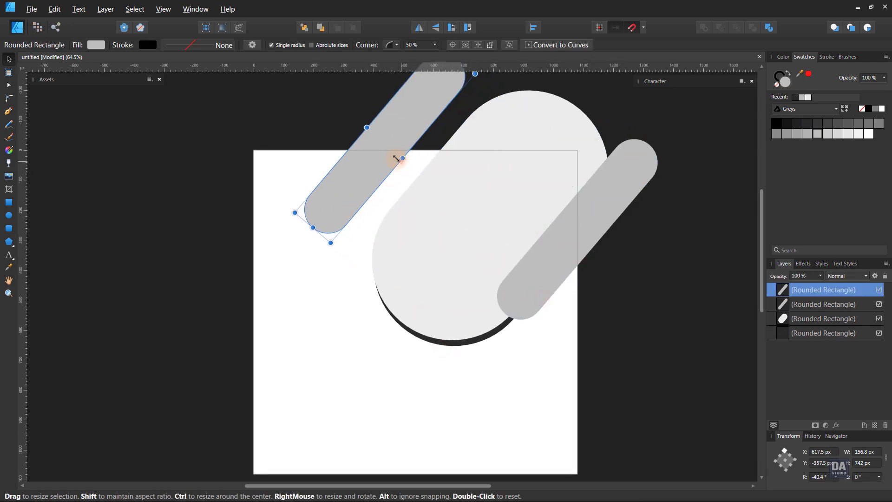
pyautogui.moveTo(397, 158); pyautogui.dragTo(375, 145)
pyautogui.moveTo(364, 152); pyautogui.dragTo(416, 143)
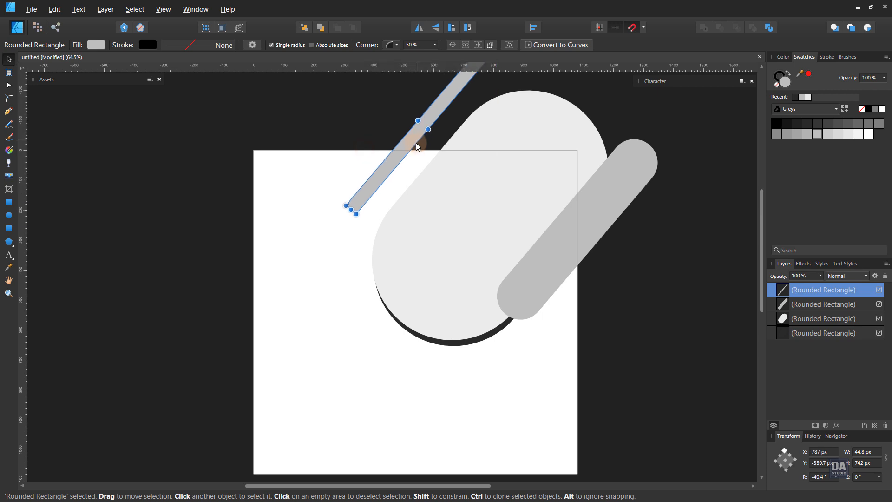
pyautogui.scroll(3, 417, 143)
pyautogui.moveTo(477, 131); pyautogui.dragTo(378, 257)
pyautogui.click(328, 265)
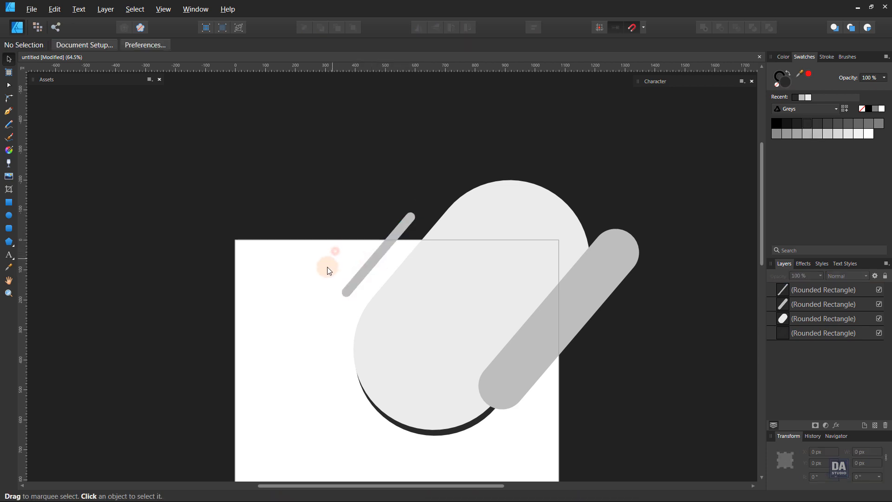
# - Duplicate the thin pill, enlarge the copy and place it across the page's upper left edge
pyautogui.click(365, 274)
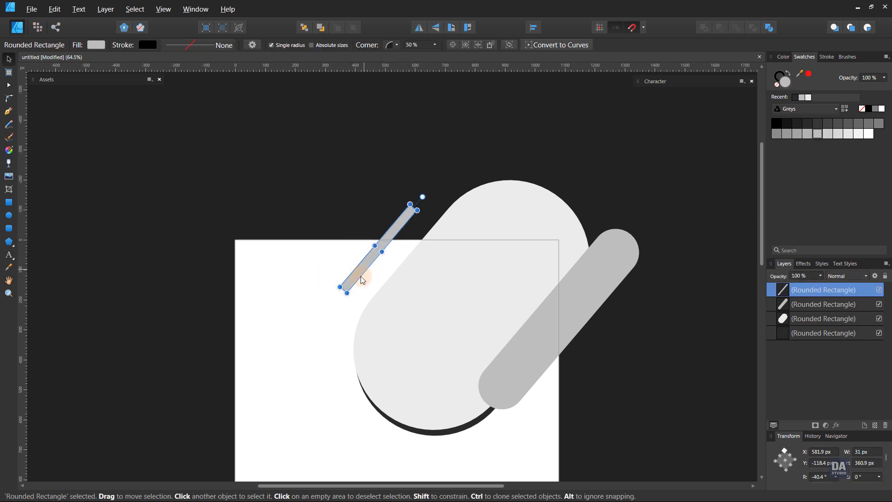
pyautogui.moveTo(323, 331); pyautogui.dragTo(407, 225)
pyautogui.moveTo(428, 182)
pyautogui.mouseDown()
pyautogui.moveTo(313, 269)
pyautogui.moveTo(297, 248)
pyautogui.moveTo(325, 229)
pyautogui.moveTo(334, 240)
pyautogui.mouseUp()
pyautogui.moveTo(350, 209); pyautogui.dragTo(358, 202)
pyautogui.click(245, 261)
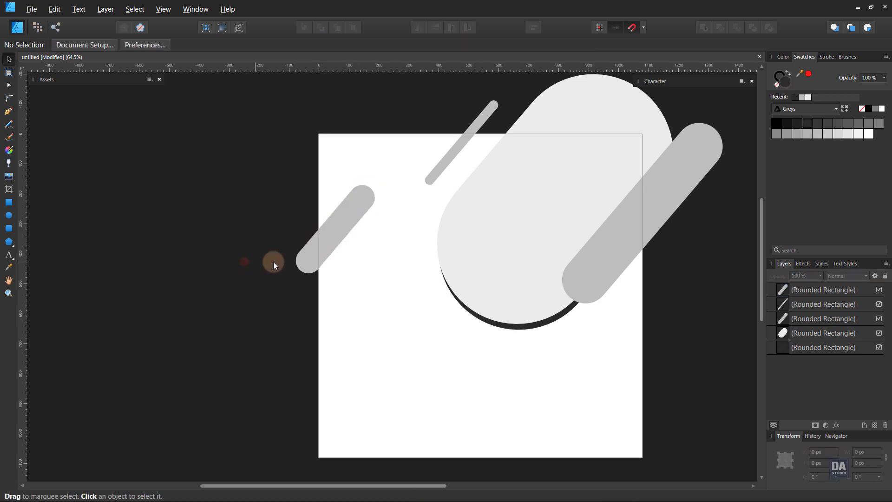
# - Copy the large pill's narrow grey neighbour to the page's bottom edge and widen the copy to about 284 px
pyautogui.moveTo(399, 298); pyautogui.dragTo(360, 304)
pyautogui.moveTo(397, 330); pyautogui.dragTo(347, 311)
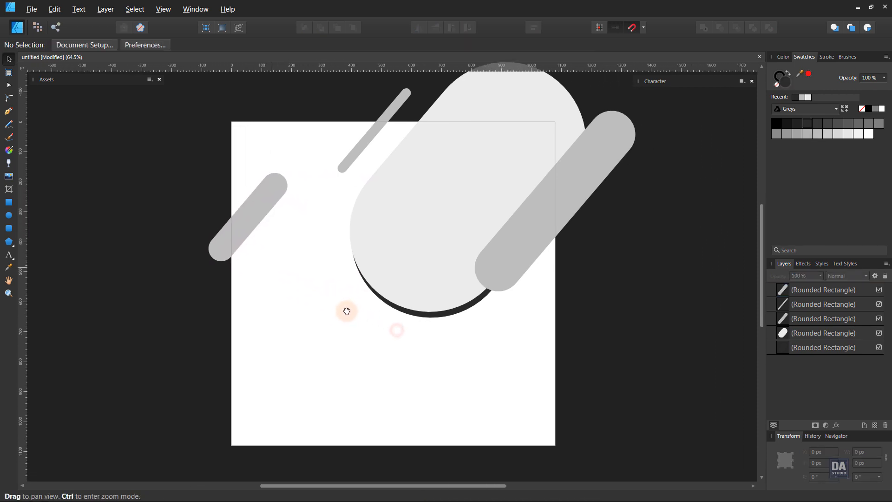
pyautogui.click(493, 277)
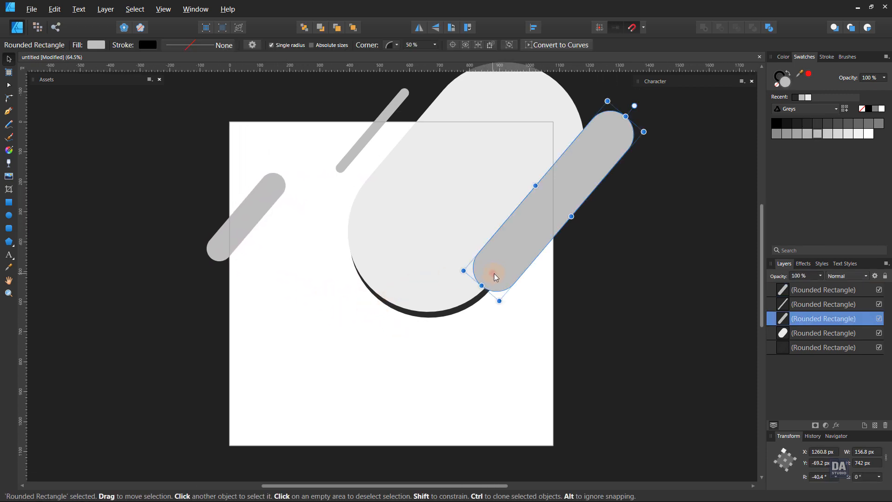
pyautogui.moveTo(492, 277); pyautogui.dragTo(367, 469)
pyautogui.moveTo(429, 419); pyautogui.dragTo(451, 363)
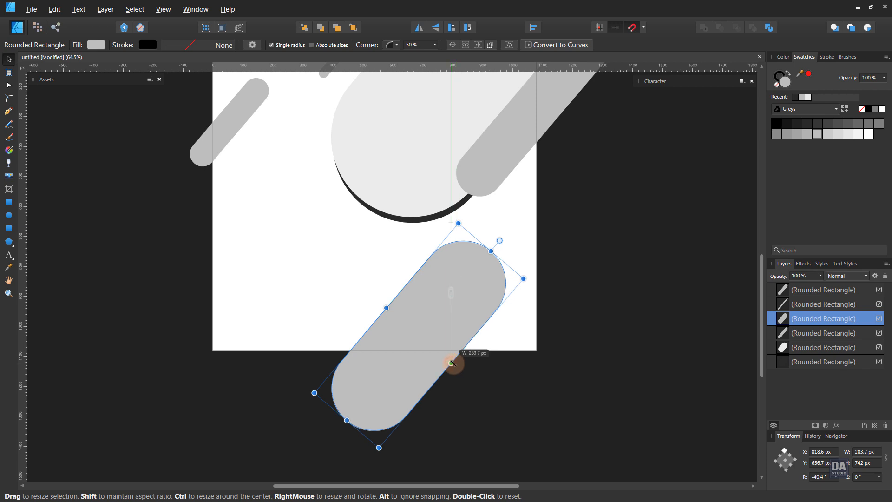
pyautogui.click(491, 373)
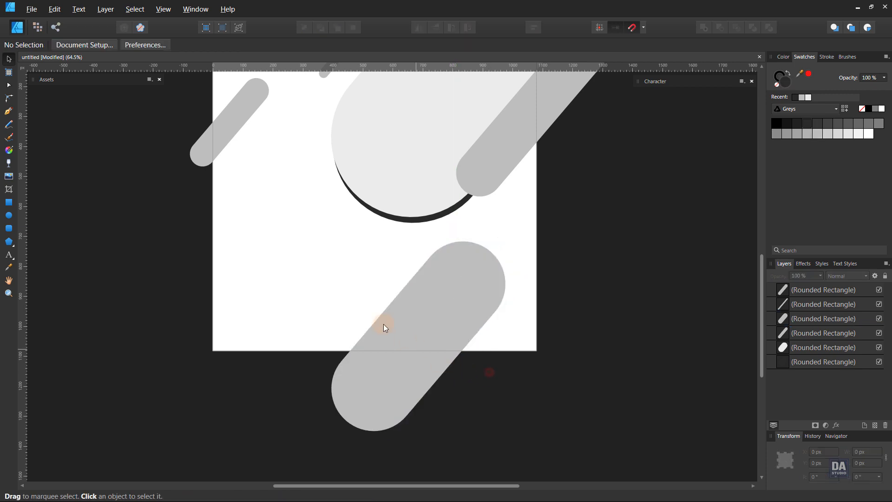
# - Place copies of the thin pill across the page's bottom edge and near its left edge, shortening the left copy
pyautogui.press('space')
pyautogui.moveTo(327, 224); pyautogui.dragTo(384, 261)
pyautogui.moveTo(392, 115)
pyautogui.mouseDown()
pyautogui.moveTo(315, 405)
pyautogui.moveTo(367, 408)
pyautogui.moveTo(349, 409)
pyautogui.moveTo(303, 290)
pyautogui.moveTo(322, 269)
pyautogui.mouseUp()
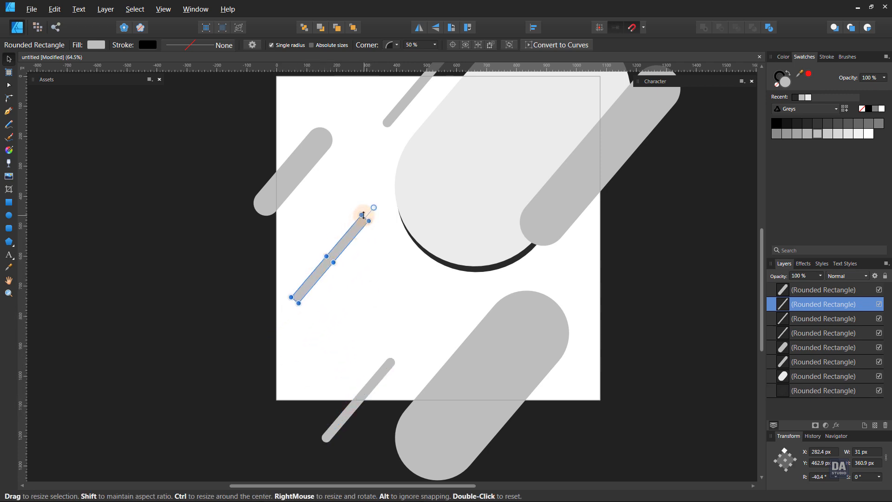
pyautogui.moveTo(366, 218); pyautogui.dragTo(318, 270)
pyautogui.click(235, 317)
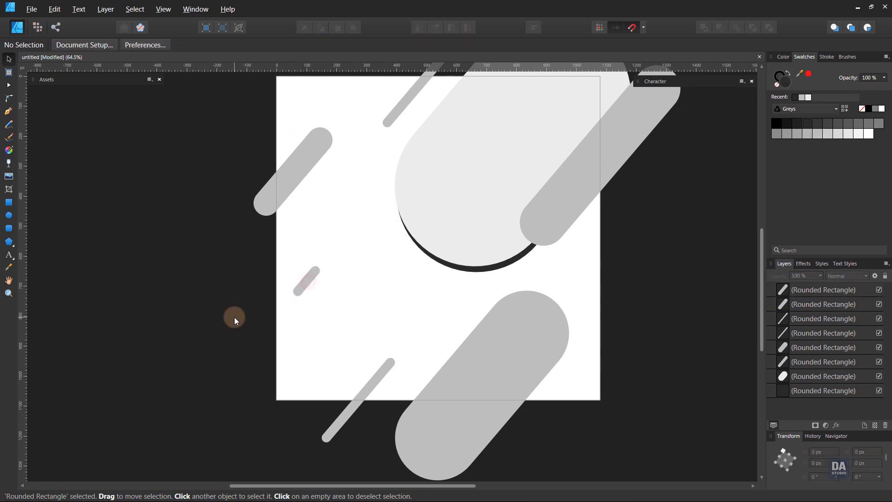
pyautogui.moveTo(351, 309); pyautogui.dragTo(315, 352)
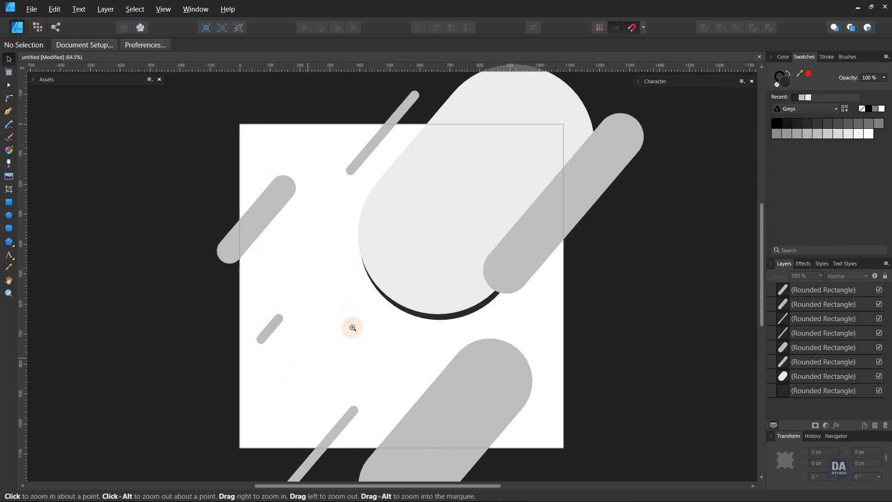
pyautogui.moveTo(353, 328); pyautogui.dragTo(287, 298)
pyautogui.moveTo(364, 328); pyautogui.dragTo(398, 318)
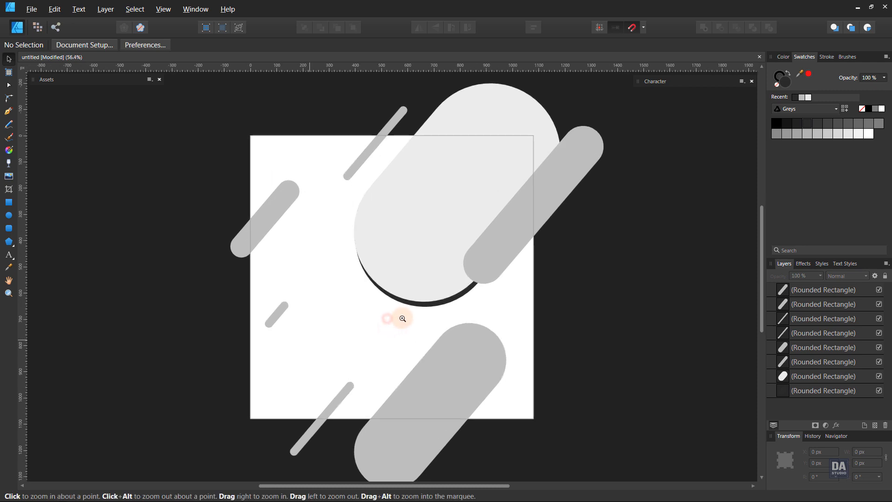
# - Draw a 1080 × 1080 px rectangle covering the page, remove its fill and send it beneath all the pills
pyautogui.click(8, 203)
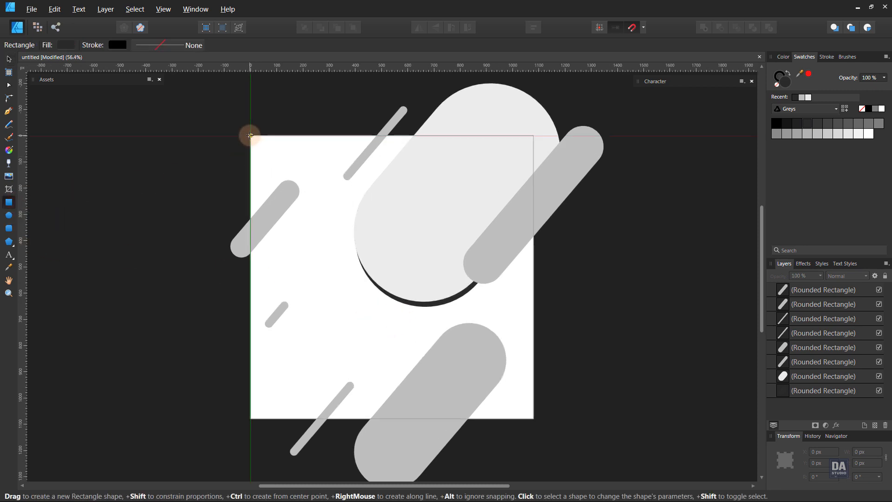
pyautogui.moveTo(250, 136)
pyautogui.mouseDown()
pyautogui.moveTo(382, 300)
pyautogui.moveTo(533, 419)
pyautogui.mouseUp()
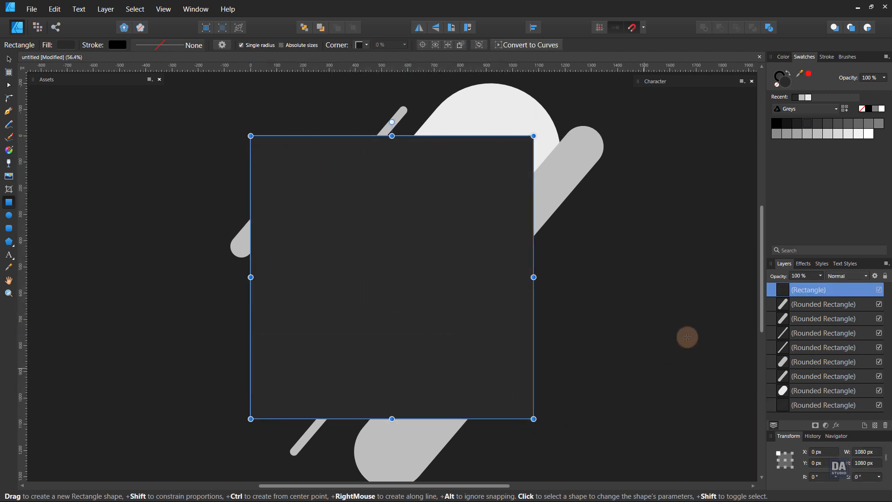
pyautogui.click(778, 88)
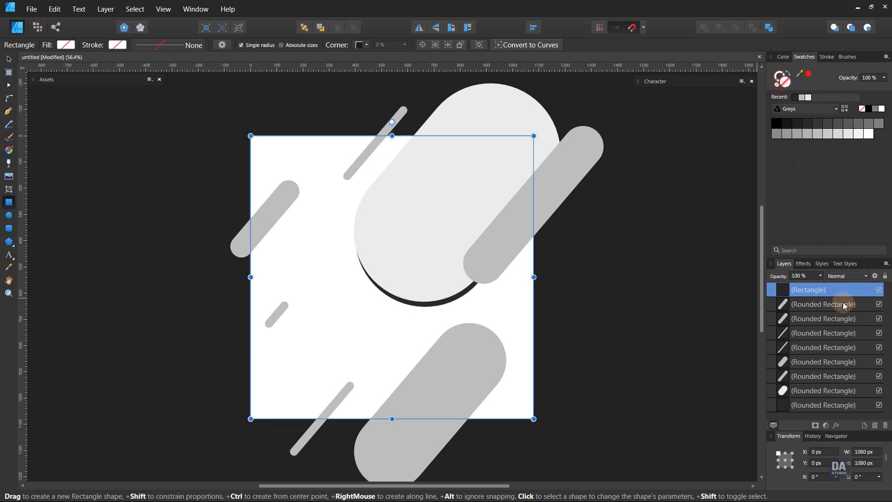
pyautogui.moveTo(841, 291); pyautogui.dragTo(831, 422)
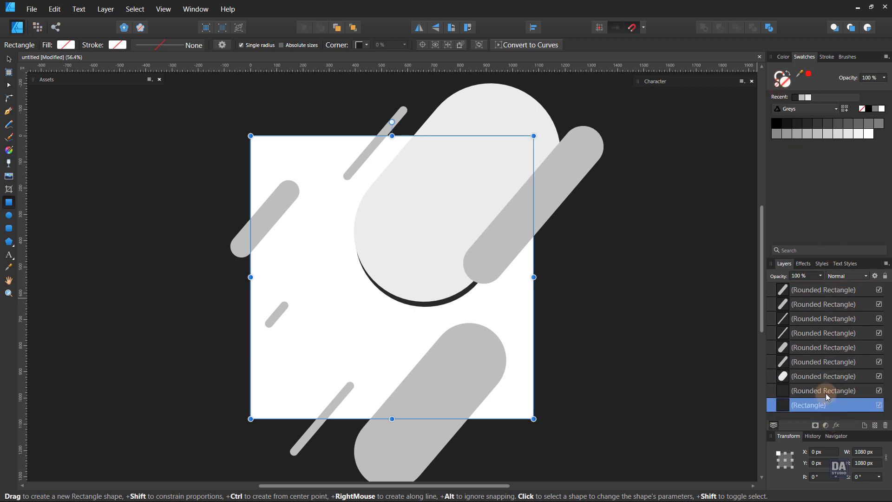
# - Nest all the rounded rectangles inside the page-sized rectangle so they are clipped to the page
pyautogui.click(826, 393)
pyautogui.keyDown('shift'); pyautogui.click(835, 290); pyautogui.keyUp('shift')
pyautogui.moveTo(817, 390); pyautogui.dragTo(817, 406)
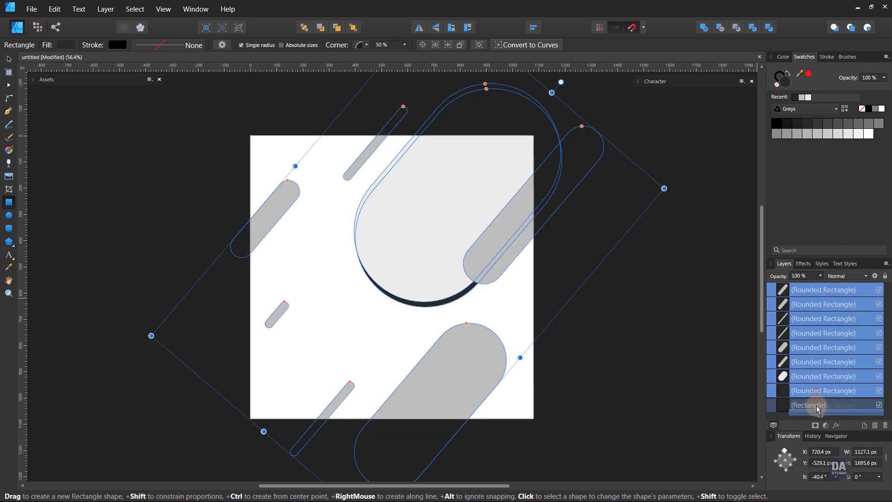
pyautogui.click(637, 337)
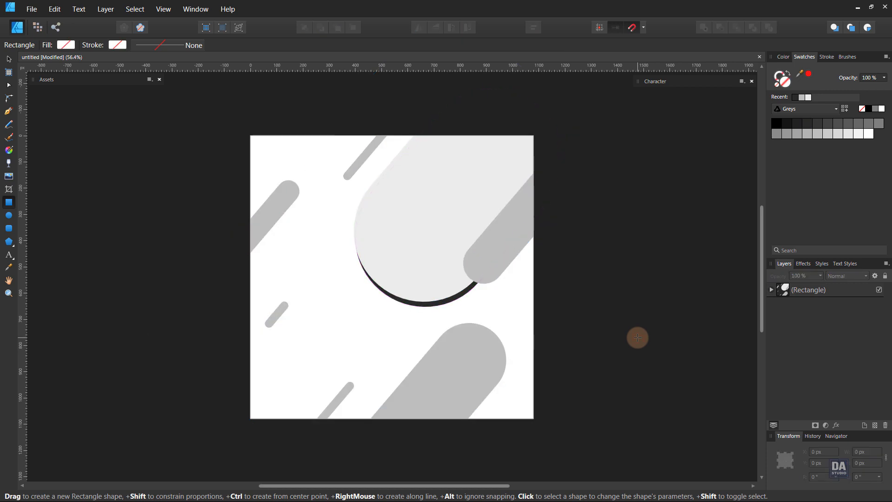
pyautogui.press('v')
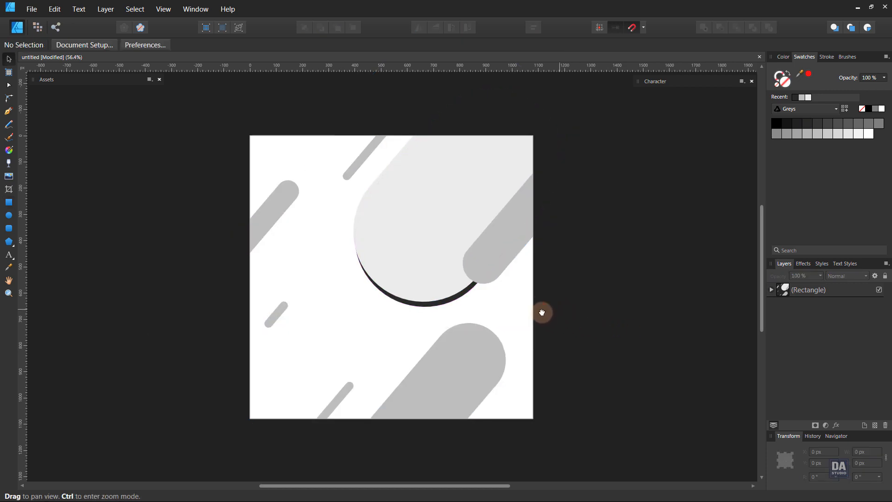
pyautogui.scroll(2, 481, 305)
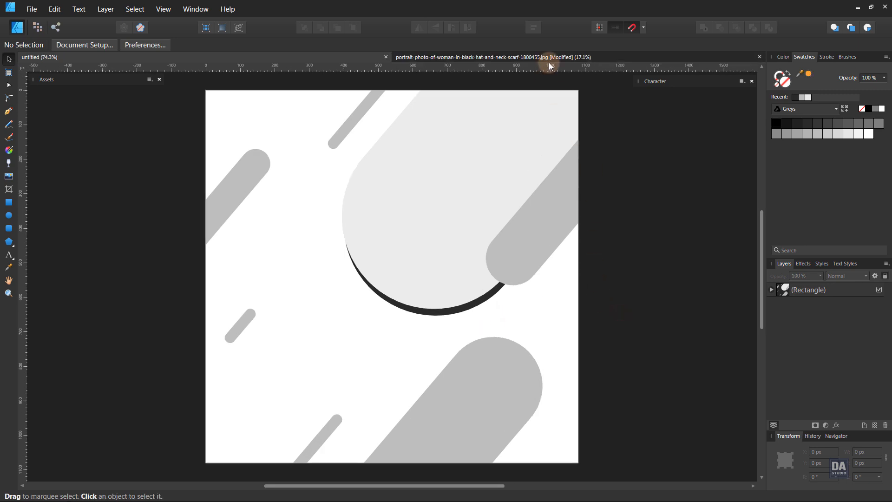
# - In the portrait photo document, unlock the photo, shrink it to about 864 × 1109 px and copy it
pyautogui.click(549, 60)
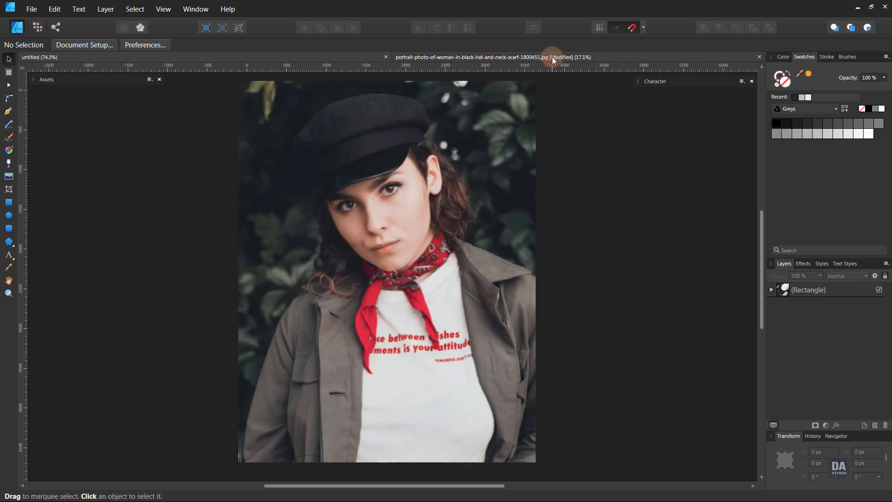
pyautogui.click(481, 241)
pyautogui.click(868, 290)
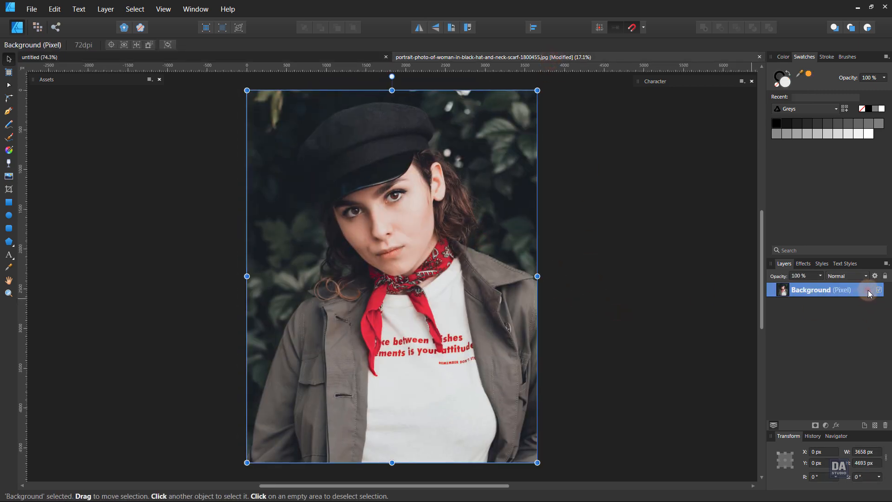
pyautogui.moveTo(536, 462); pyautogui.dragTo(315, 178)
pyautogui.click(54, 9)
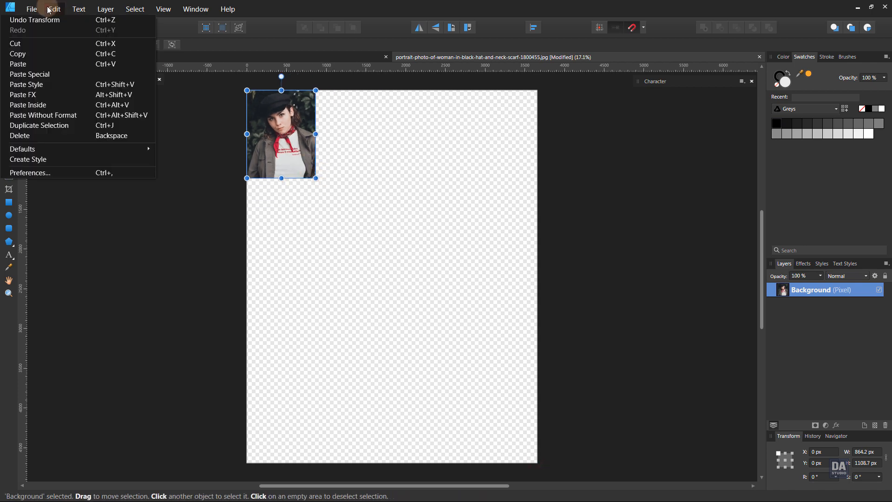
pyautogui.click(32, 51)
# - Return to the untitled composition and paste the copied photo inside the large light grey pill
pyautogui.click(46, 57)
pyautogui.click(370, 229)
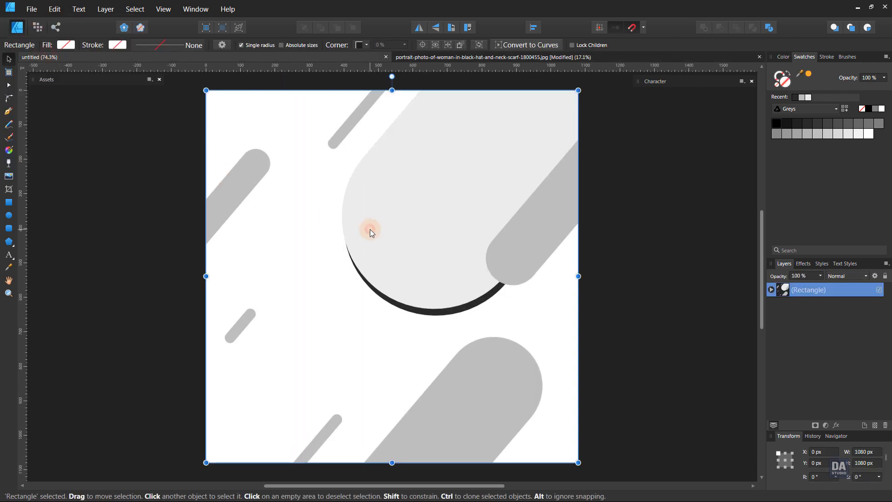
pyautogui.click(771, 290)
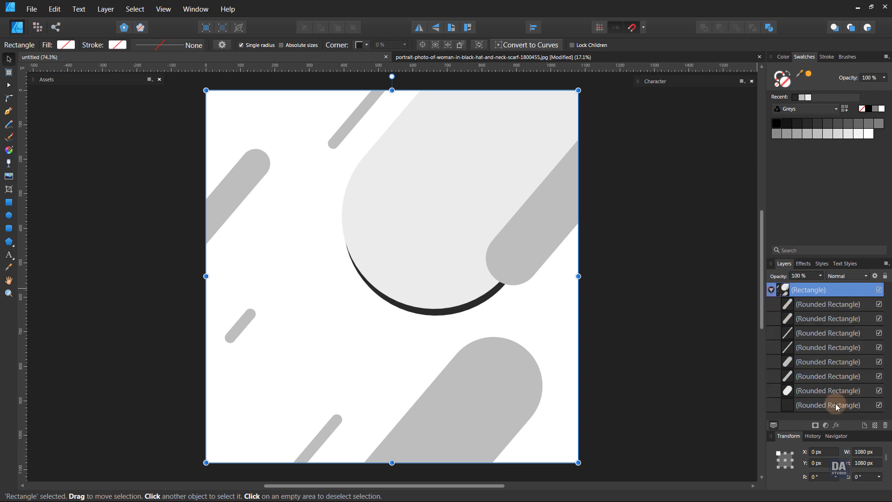
pyautogui.click(825, 393)
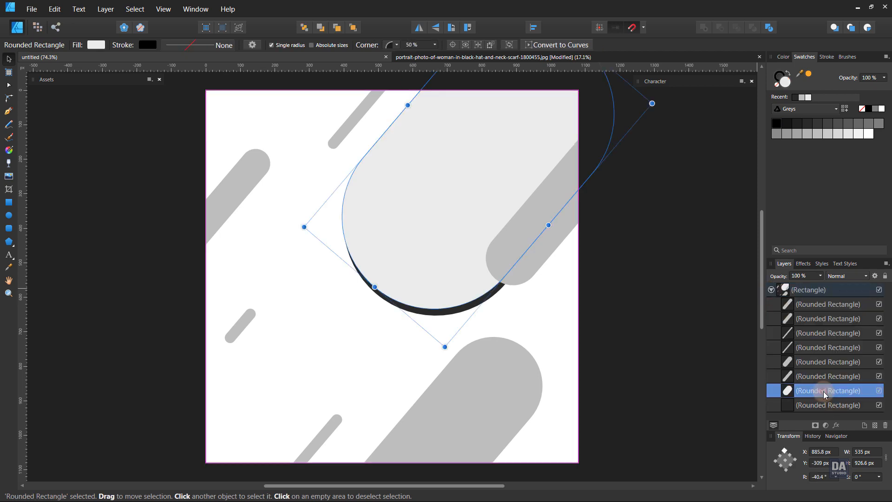
pyautogui.click(54, 9)
pyautogui.click(49, 105)
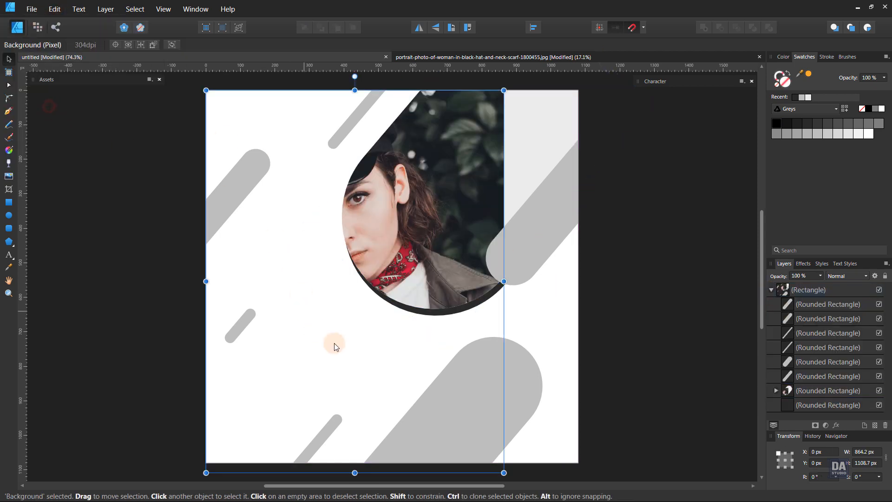
# - Move the pasted photo over the large pill and scale it down to about 722 × 926 px
pyautogui.moveTo(354, 343); pyautogui.dragTo(481, 340)
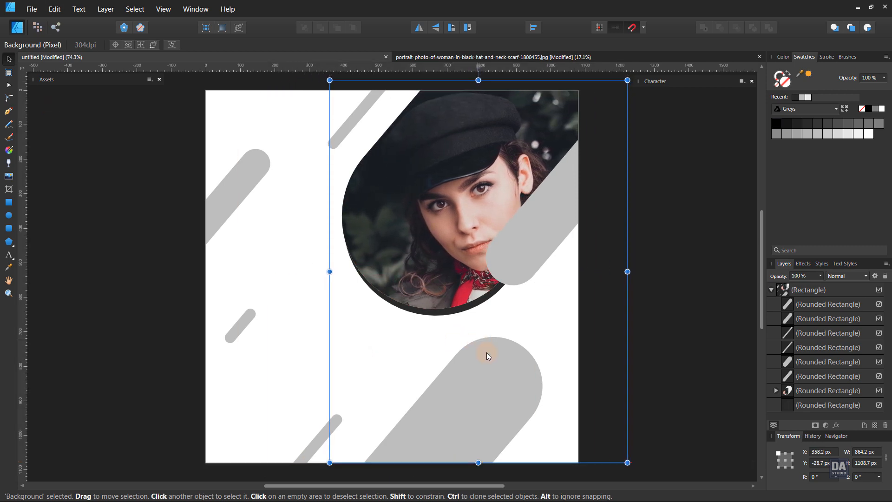
pyautogui.moveTo(627, 463); pyautogui.dragTo(588, 409)
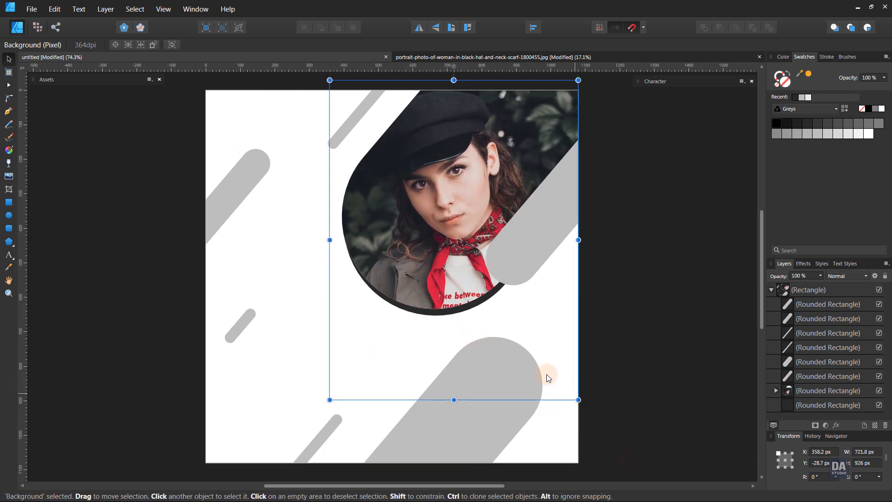
pyautogui.moveTo(540, 373); pyautogui.dragTo(542, 373)
# - Shift the grey pill overlapping the photo slightly down and outward, and fit the photo at about 684 × 878 px against the page's top right corner
pyautogui.click(537, 240)
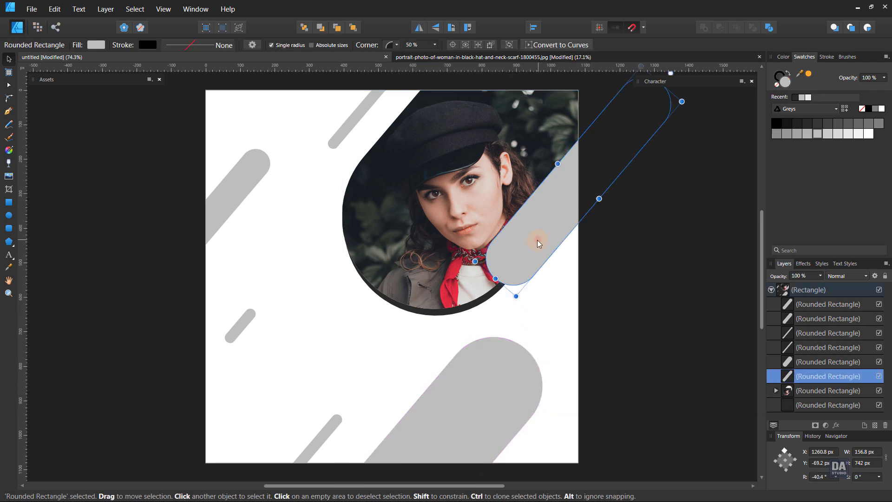
pyautogui.moveTo(540, 251); pyautogui.dragTo(545, 253)
pyautogui.click(415, 247)
pyautogui.moveTo(588, 409); pyautogui.dragTo(579, 393)
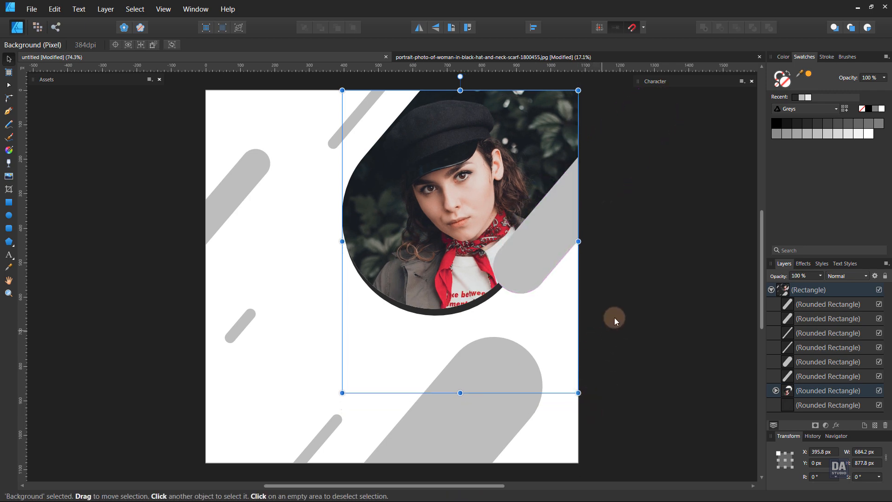
pyautogui.click(628, 309)
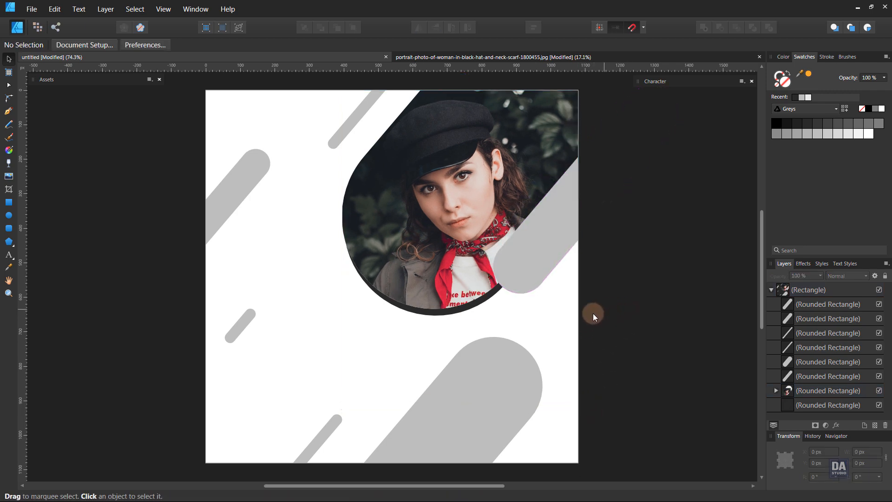
# - Fill the thin pill at the page's top edge and the wide pill at the bottom with the stored orange colour
pyautogui.click(335, 141)
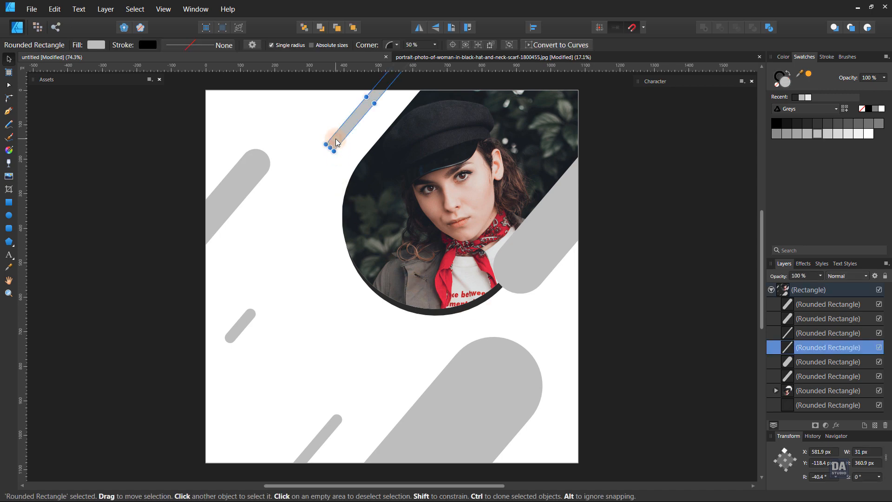
pyautogui.keyDown('shift'); pyautogui.click(466, 384); pyautogui.keyUp('shift')
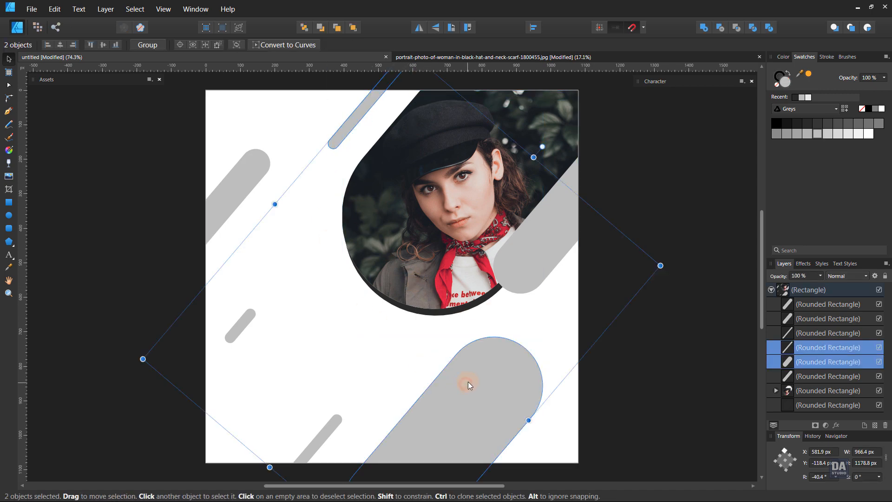
pyautogui.click(810, 74)
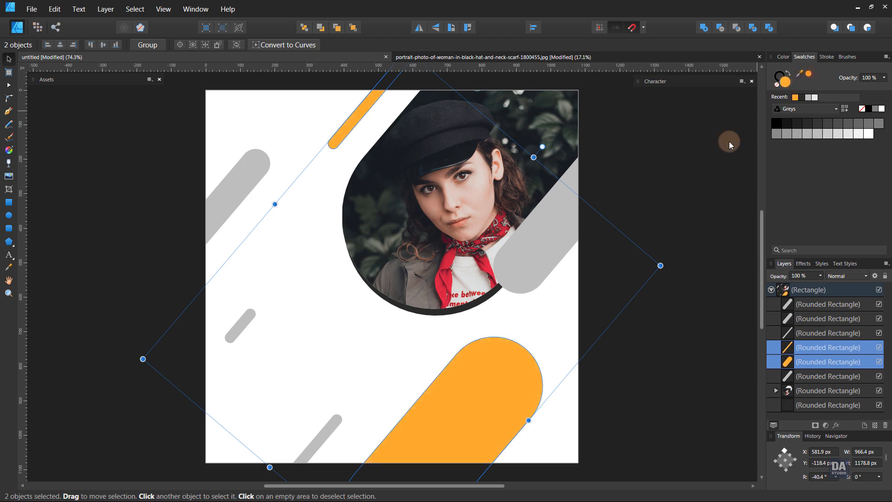
pyautogui.click(677, 186)
# - Fill the pill overlapping the photo and the thin pill at the page's bottom edge with red sampled from the scarf
pyautogui.click(526, 258)
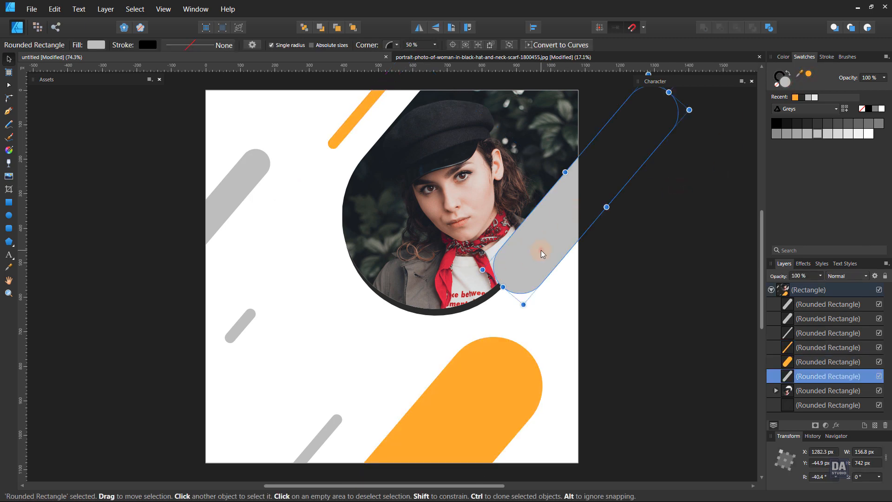
pyautogui.keyDown('shift'); pyautogui.click(330, 426); pyautogui.keyUp('shift')
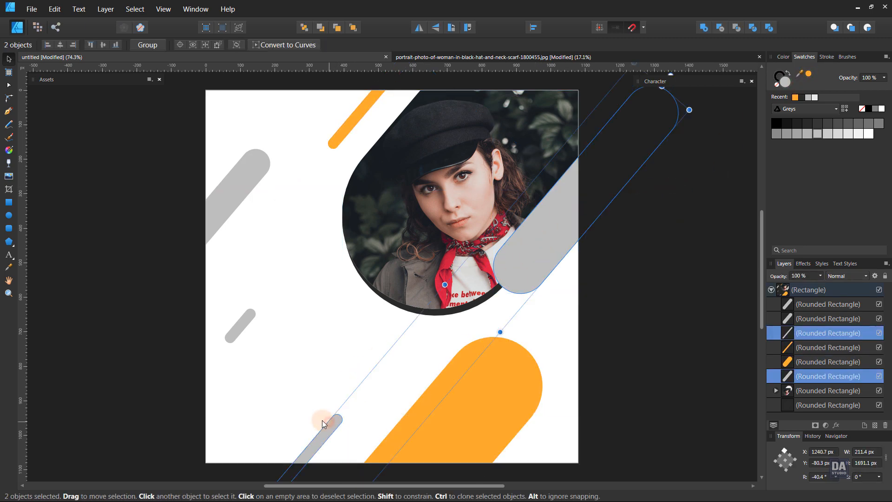
pyautogui.click(8, 268)
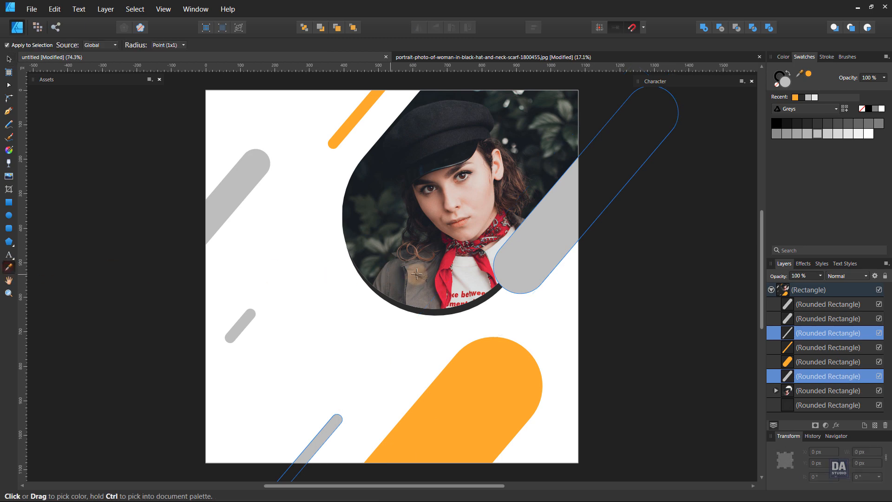
pyautogui.click(443, 277)
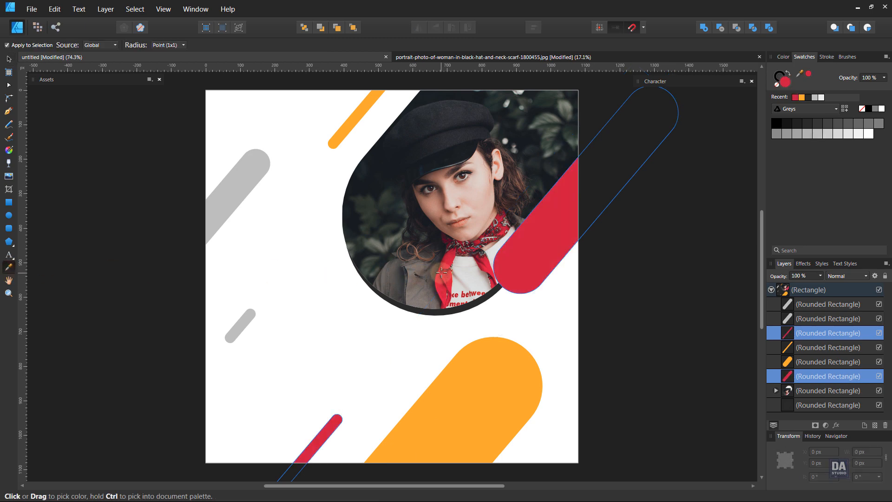
pyautogui.click(8, 59)
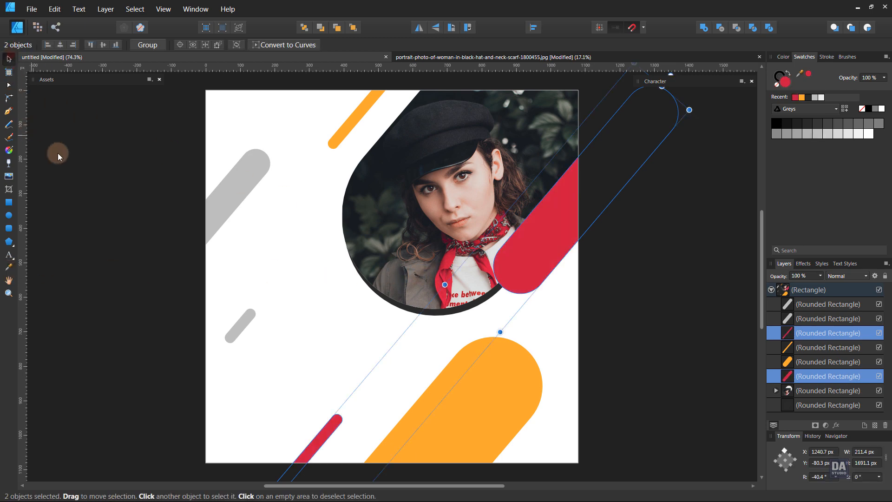
# - Recolour the dark rim pill behind the photo with a dark grey-green sampled from the photo's background
pyautogui.click(439, 316)
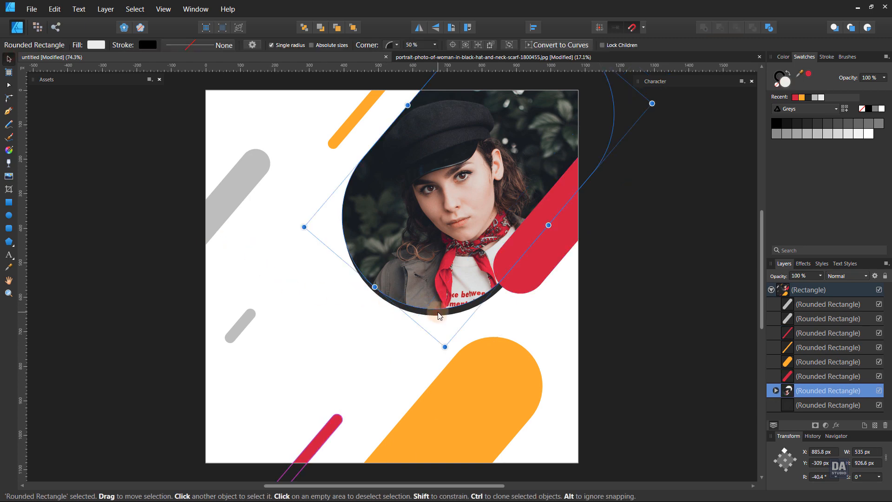
pyautogui.click(440, 316)
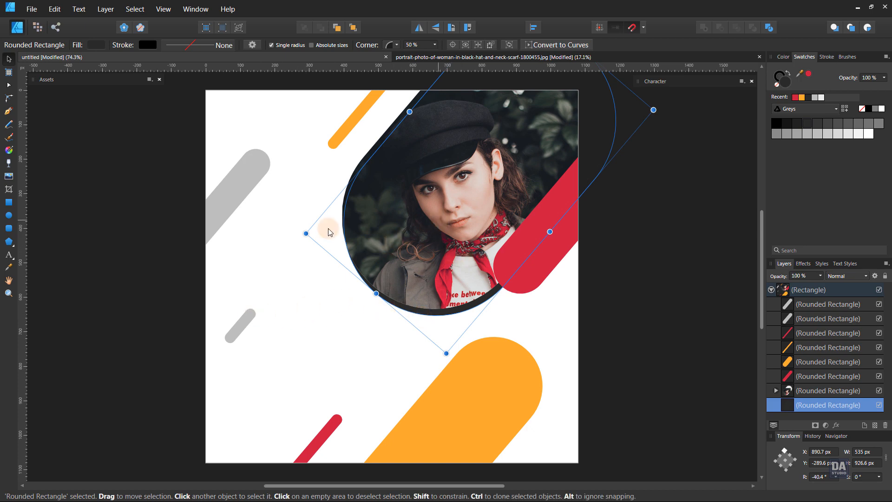
pyautogui.click(8, 267)
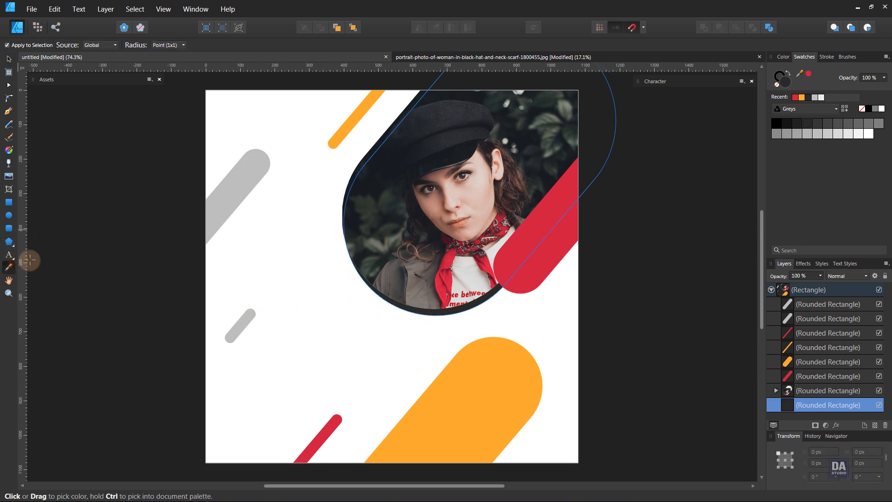
pyautogui.click(534, 141)
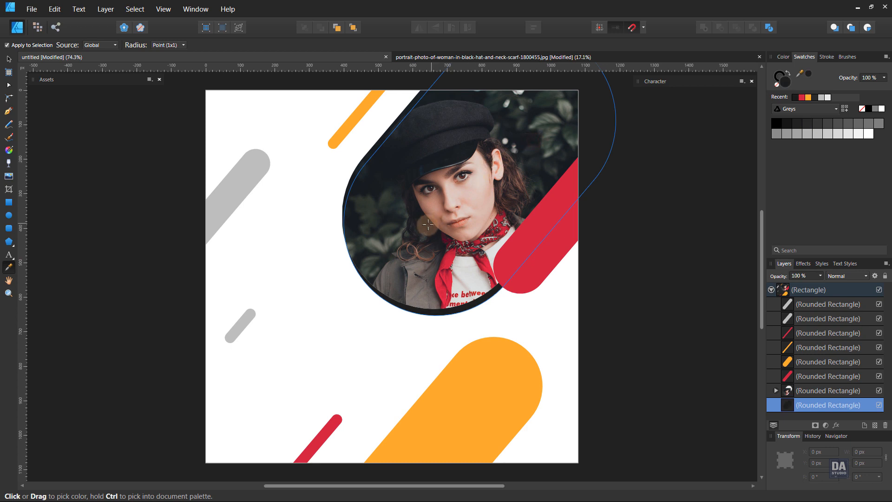
pyautogui.moveTo(427, 224); pyautogui.dragTo(378, 256)
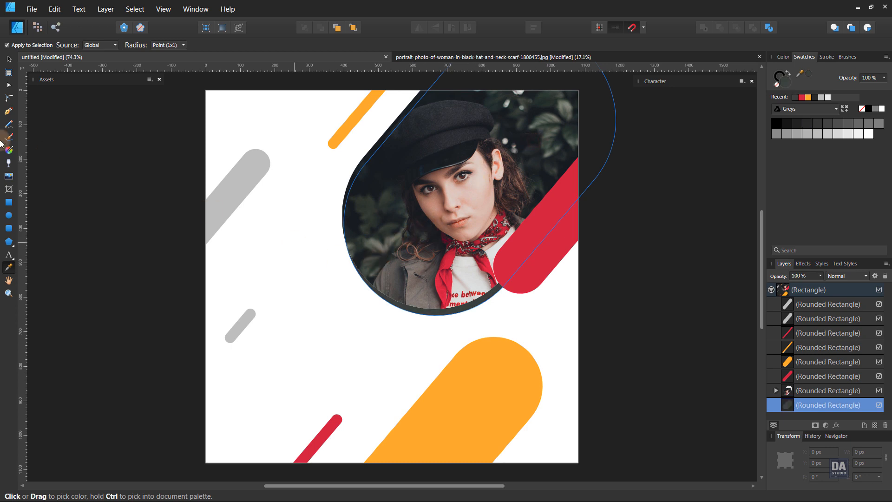
pyautogui.click(10, 61)
pyautogui.click(124, 214)
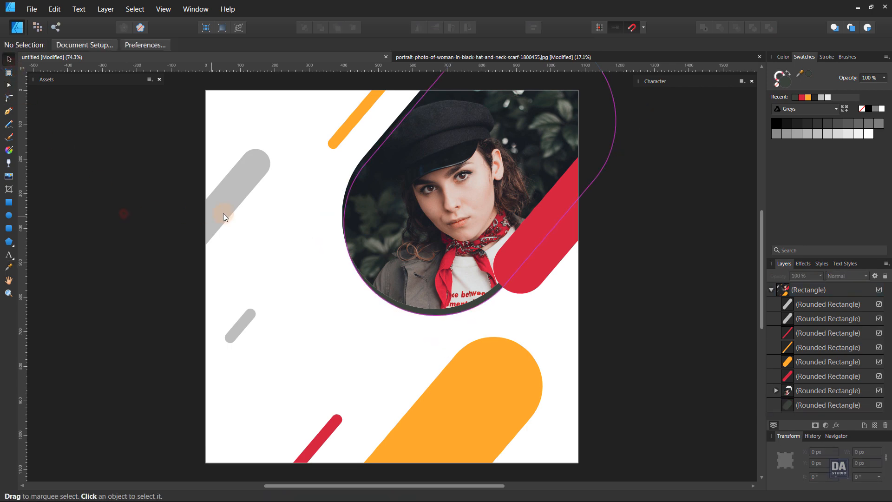
# - Fill the two light grey pills along the page's left side with brown-grey sampled from the woman's jacket
pyautogui.click(225, 214)
pyautogui.doubleClick(225, 215)
pyautogui.keyDown('shift'); pyautogui.click(245, 319); pyautogui.keyUp('shift')
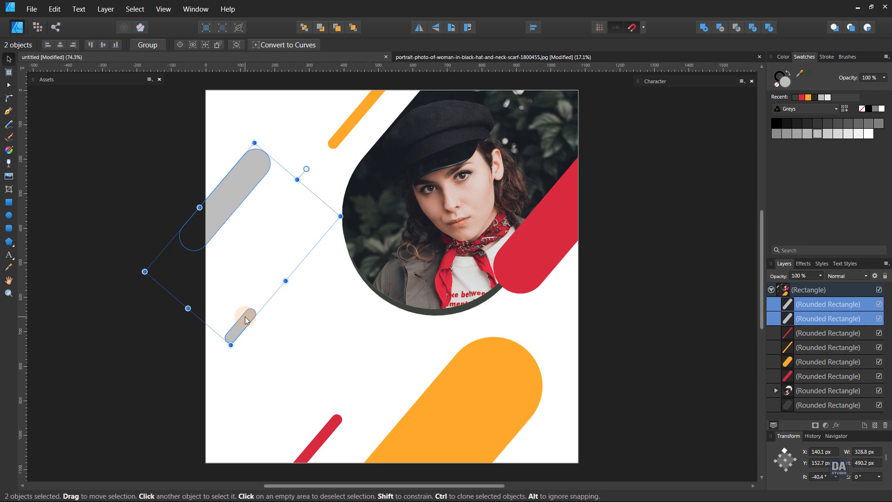
pyautogui.click(9, 267)
pyautogui.click(419, 281)
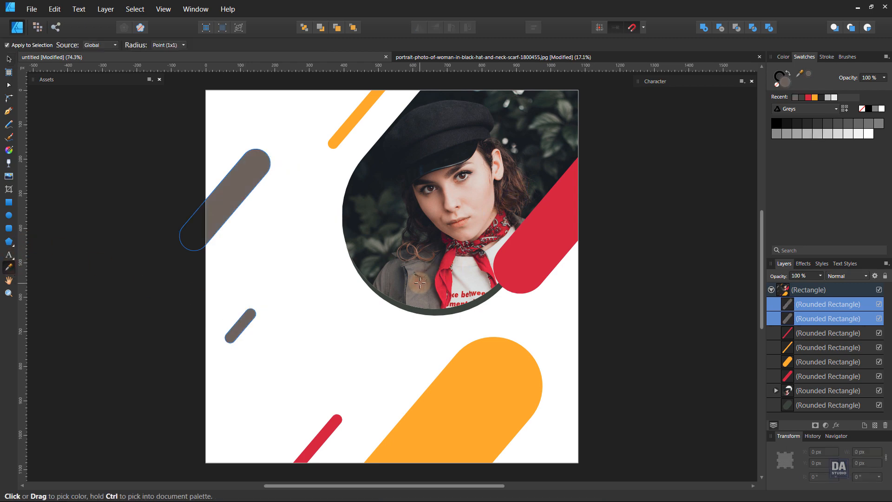
# - Recolour the smaller brown-grey pill with a medium grey from the Greys palette
pyautogui.click(10, 62)
pyautogui.click(243, 327)
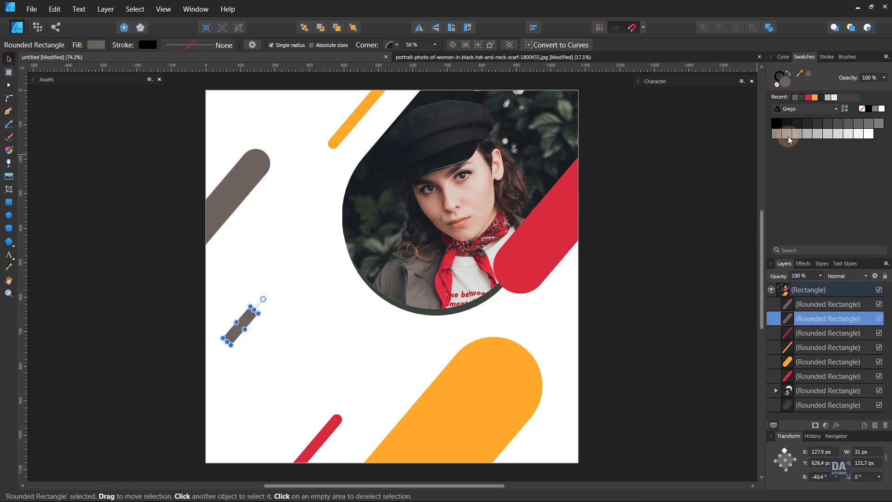
pyautogui.click(788, 134)
pyautogui.click(620, 309)
# - Shrink the small medium grey pill and move it slightly up and toward the page's left edge
pyautogui.click(240, 335)
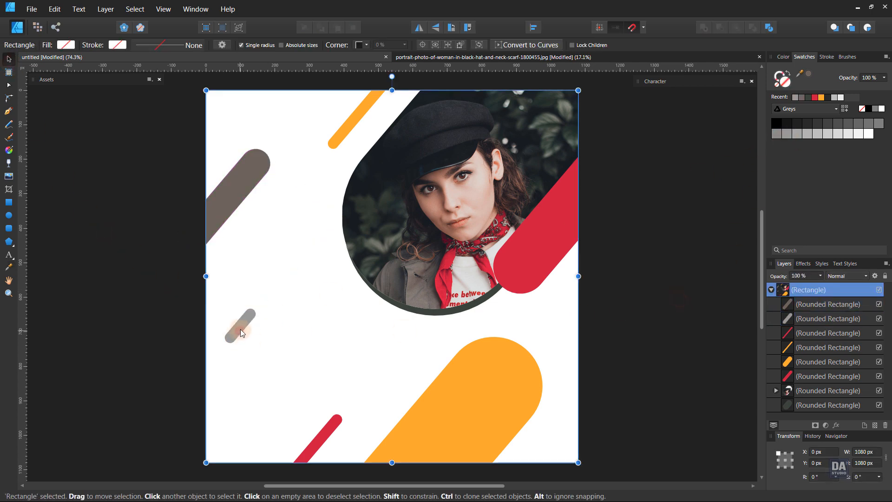
pyautogui.click(240, 334)
pyautogui.moveTo(240, 333); pyautogui.dragTo(230, 304)
pyautogui.click(182, 326)
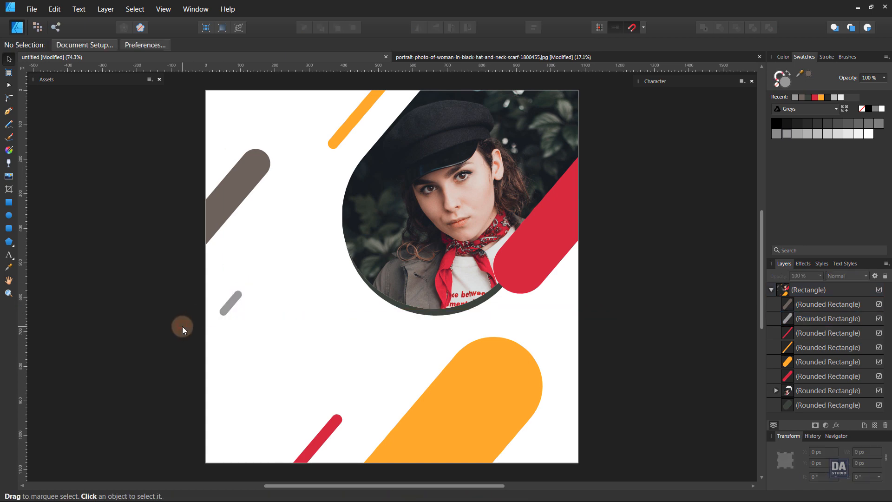
# - Duplicate the small grey pill beside the photo's curved edge at about 17 × 66 px and fill it with the jacket's brown-grey
pyautogui.moveTo(233, 303)
pyautogui.mouseDown()
pyautogui.moveTo(297, 274)
pyautogui.moveTo(323, 278)
pyautogui.moveTo(334, 268)
pyautogui.moveTo(330, 276)
pyautogui.mouseUp()
pyautogui.click(803, 97)
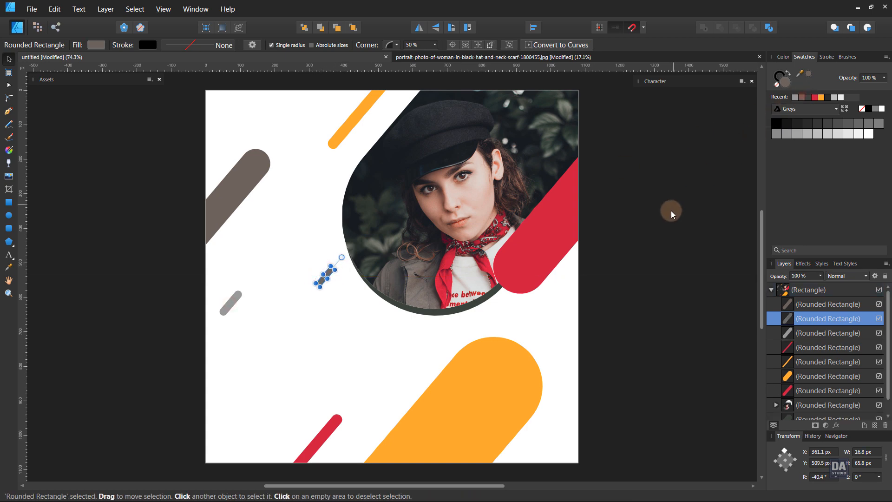
pyautogui.click(671, 211)
# - Add two-line art text FASHION / SALE and enlarge it to about 254 × 106 px in the page's lower left area
pyautogui.press('space')
pyautogui.moveTo(565, 240)
pyautogui.mouseDown()
pyautogui.moveTo(550, 237)
pyautogui.moveTo(563, 242)
pyautogui.mouseUp()
pyautogui.moveTo(499, 244); pyautogui.dragTo(489, 231)
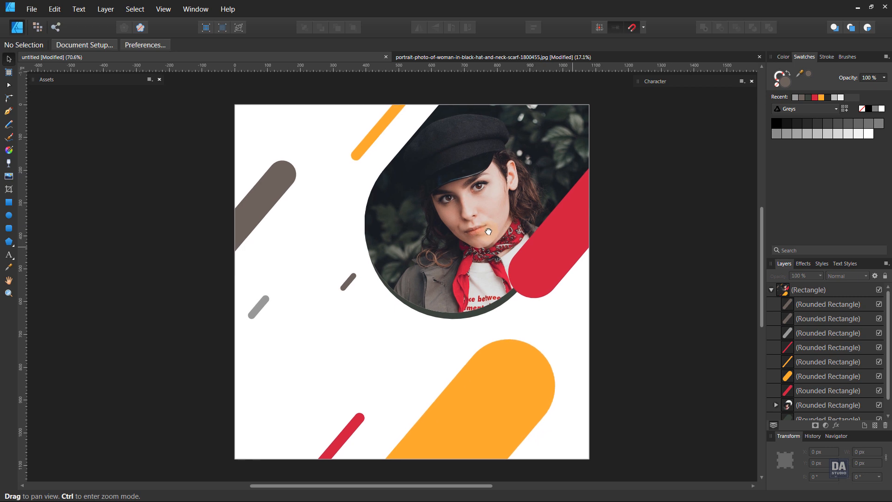
pyautogui.click(8, 255)
pyautogui.click(323, 364)
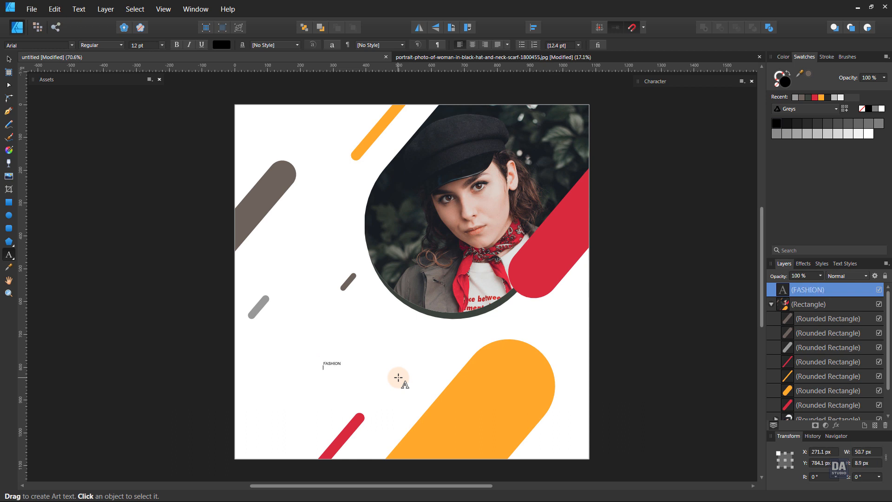
pyautogui.press('Escape')
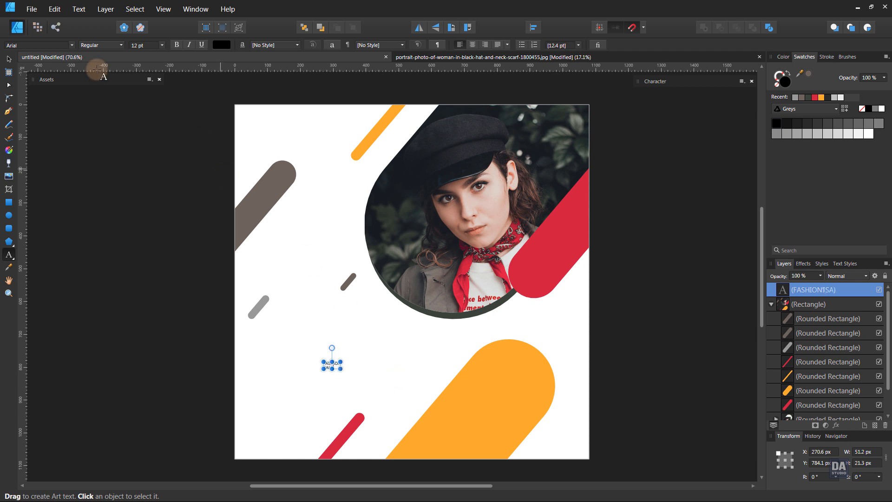
pyautogui.click(10, 61)
pyautogui.moveTo(340, 369); pyautogui.dragTo(296, 366)
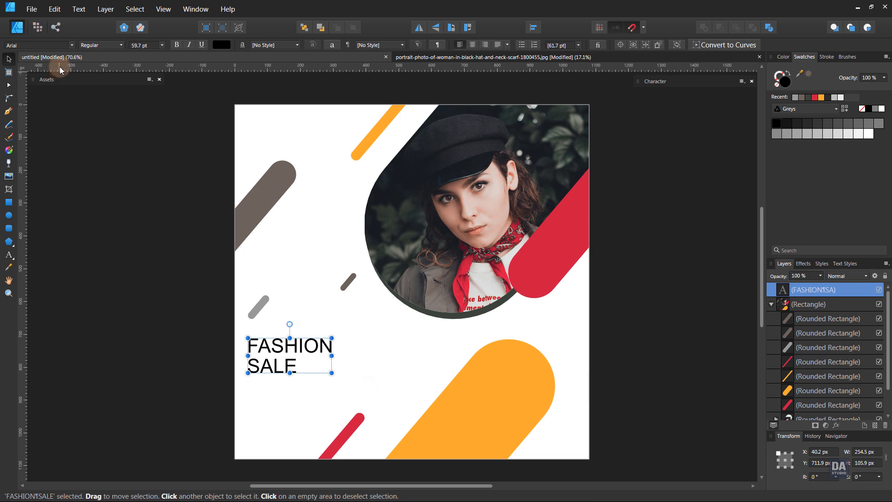
# - Set the headline in Montserrat Black and enlarge it to about 388 × 142 px
pyautogui.click(58, 44)
pyautogui.write('mon')
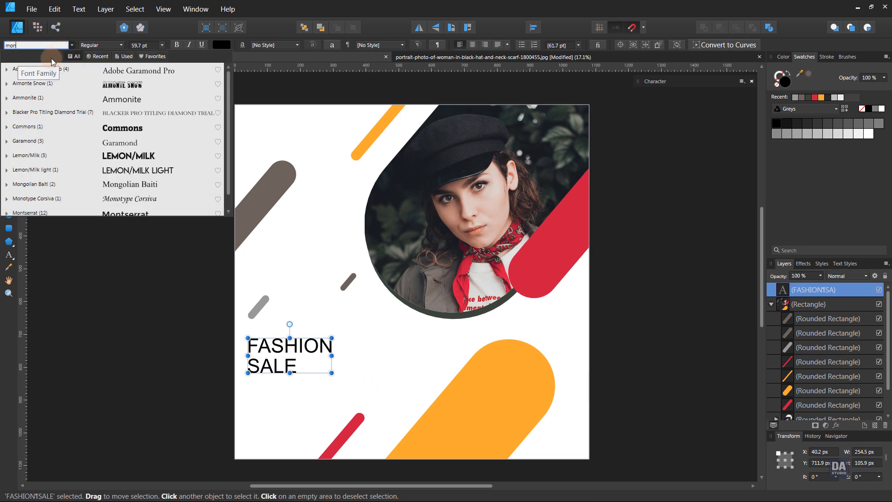
pyautogui.click(45, 213)
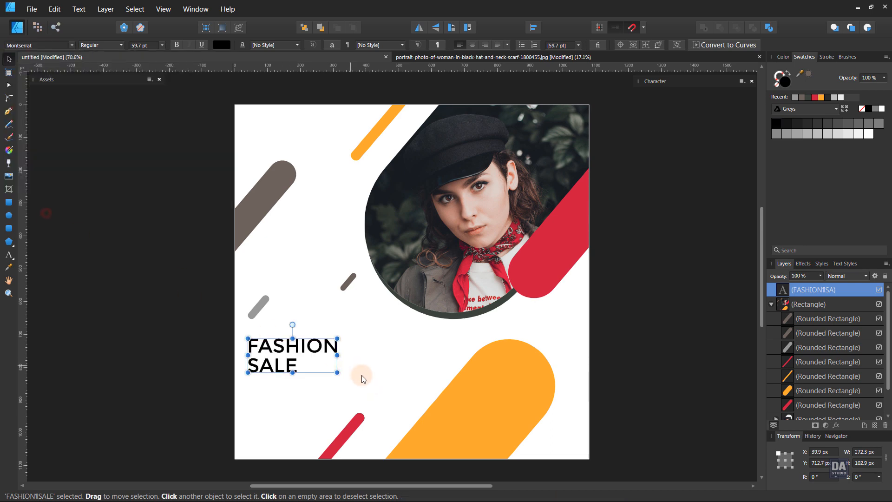
pyautogui.click(105, 45)
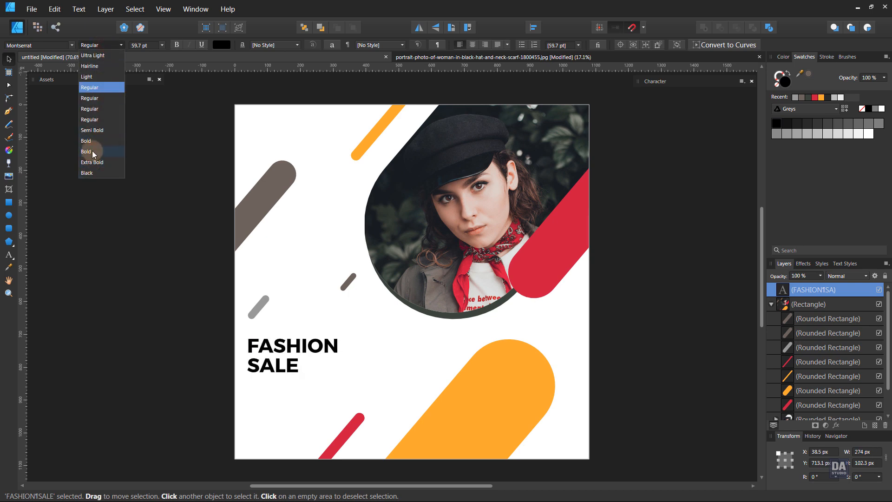
pyautogui.click(95, 151)
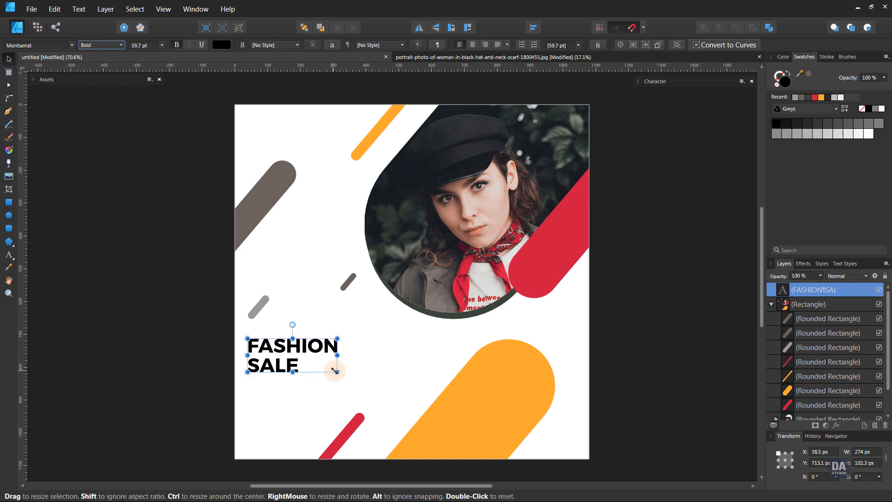
pyautogui.click(118, 45)
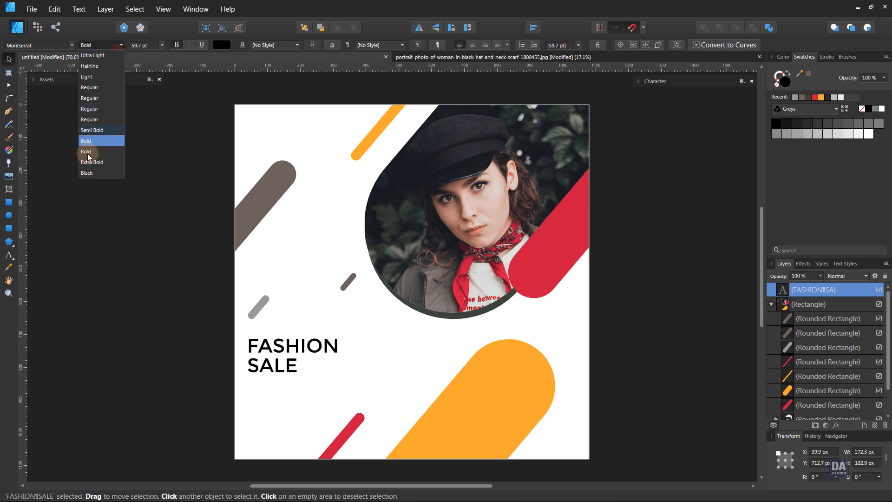
pyautogui.click(91, 173)
pyautogui.moveTo(339, 371); pyautogui.dragTo(315, 341)
# - Move the small medium grey pill slightly up and outward so it clears the headline
pyautogui.click(263, 305)
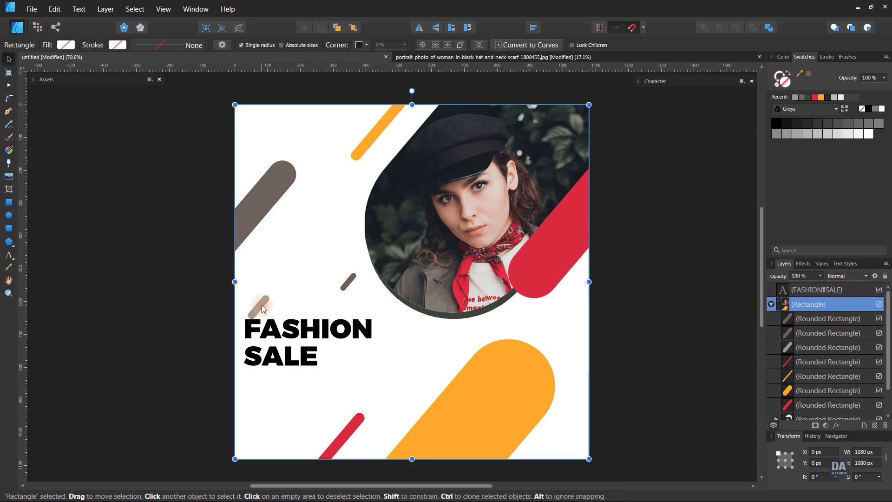
pyautogui.doubleClick(261, 305)
pyautogui.moveTo(260, 305); pyautogui.dragTo(259, 299)
pyautogui.click(184, 343)
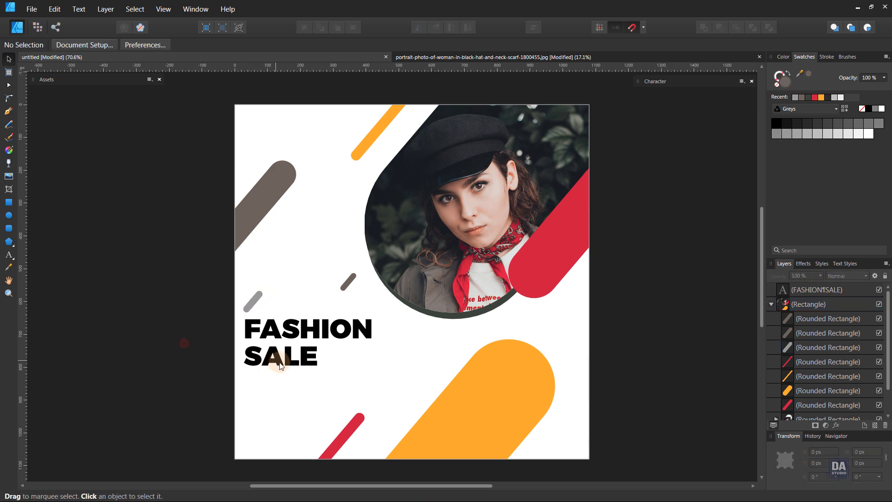
# - Nudge the FASHION SALE headline slightly up and place a duplicate of it directly beneath
pyautogui.scroll(5, 292, 433)
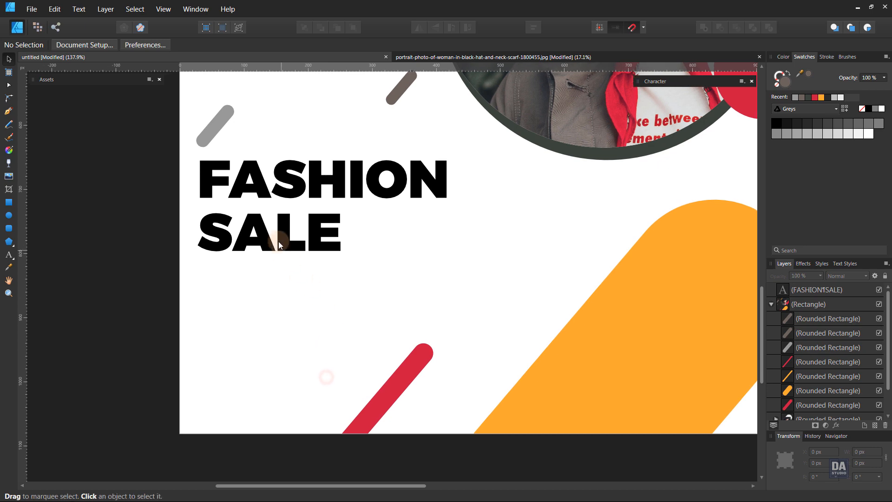
pyautogui.click(276, 238)
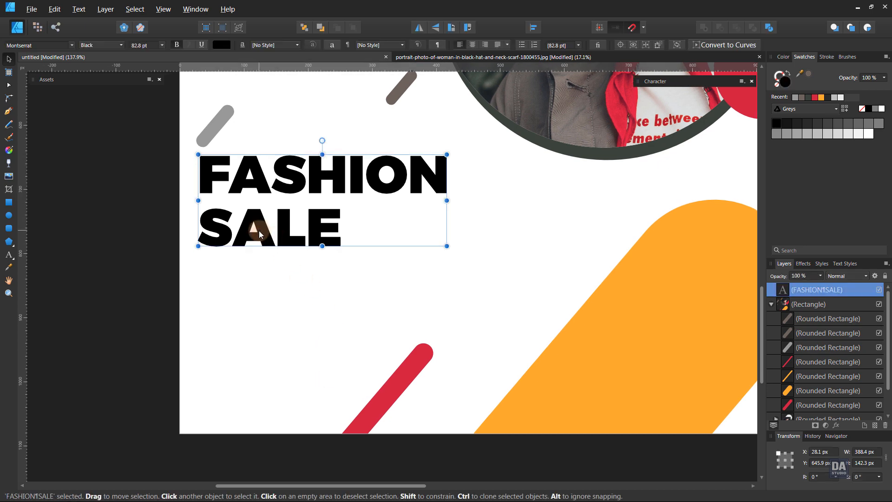
pyautogui.moveTo(258, 231); pyautogui.dragTo(255, 327)
# - Replace the duplicate's text with four lines reading LIMITED TIME / OFFERS / FOR / YOU ONLY
pyautogui.doubleClick(253, 321)
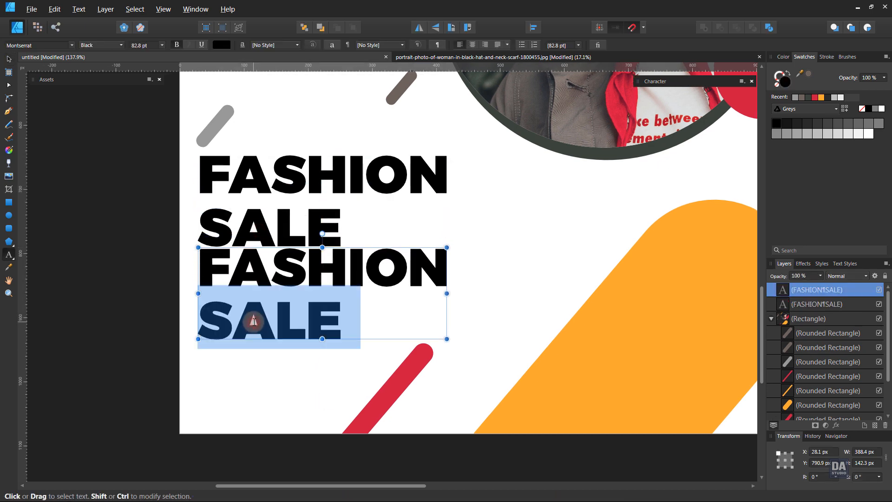
pyautogui.tripleClick(254, 322)
pyautogui.write('LIMITI')
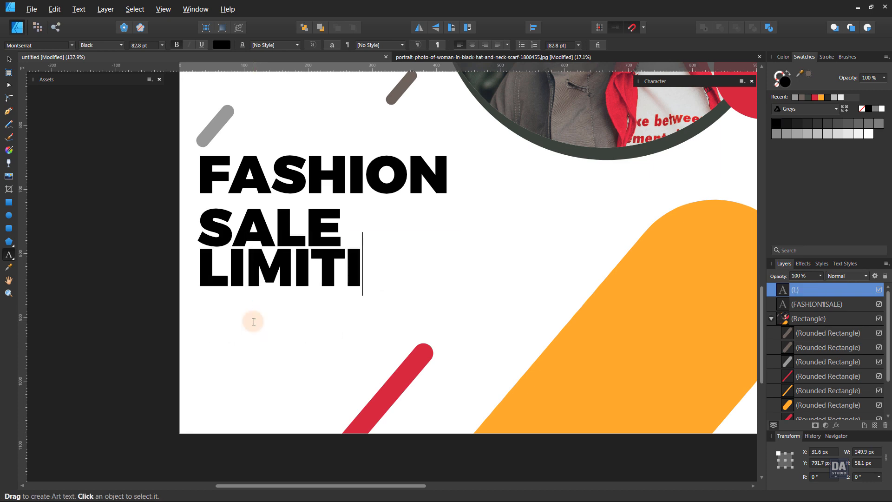
pyautogui.press('BackSpace')
pyautogui.write('ED ')
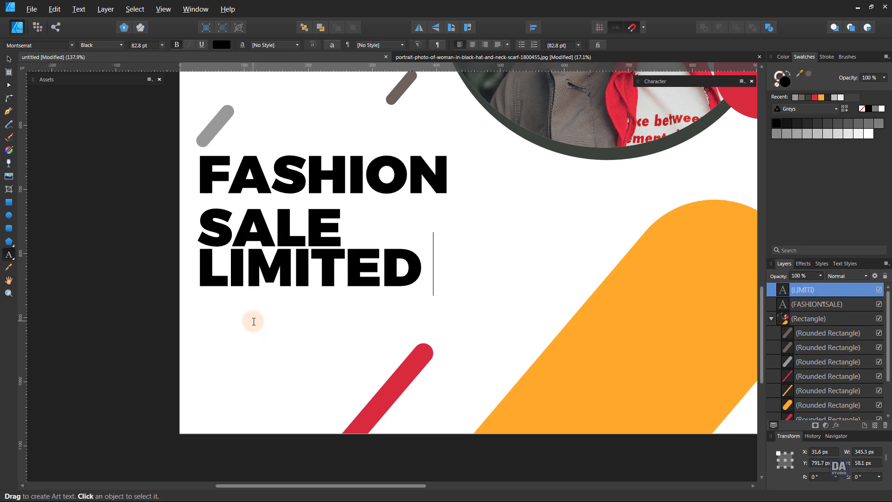
pyautogui.write('TIME')
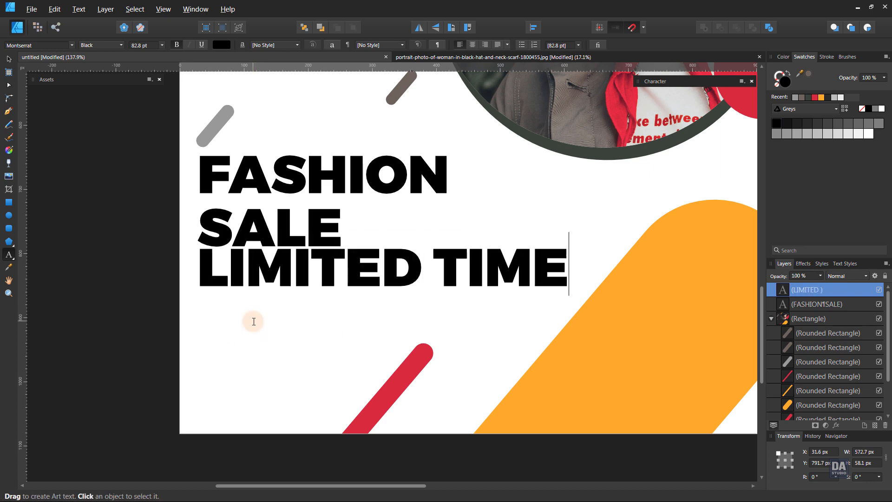
pyautogui.press('Return')
pyautogui.write('OFFERS')
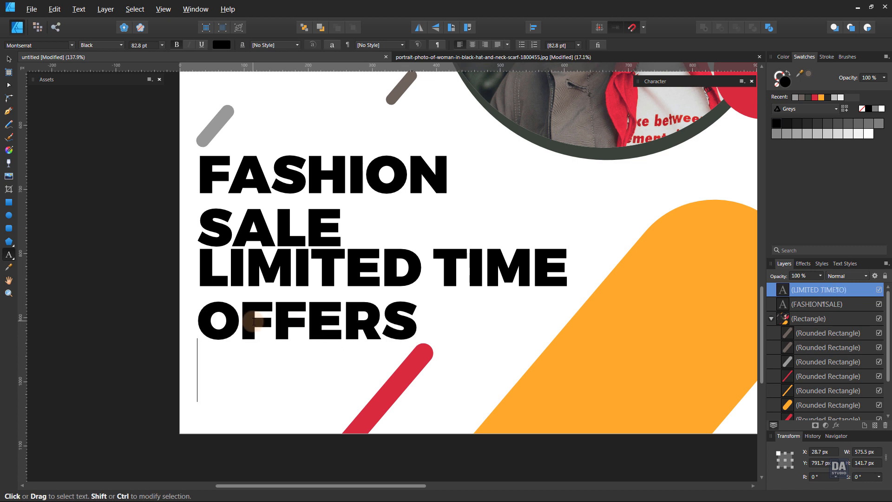
pyautogui.press('Return')
pyautogui.write('FOR')
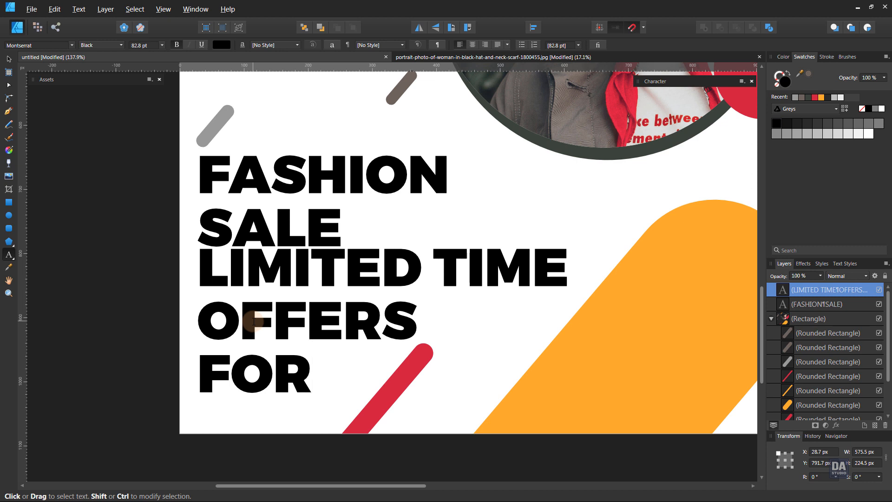
pyautogui.press('Return')
pyautogui.write('YOU O')
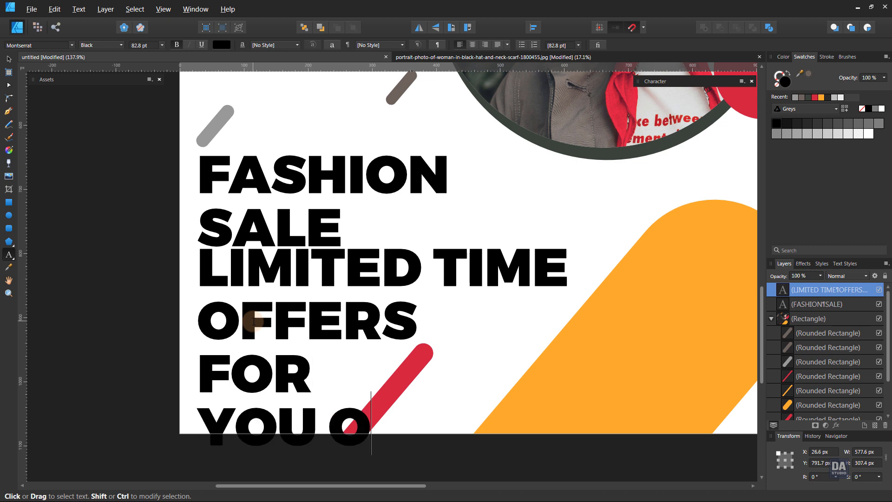
pyautogui.write('NLY')
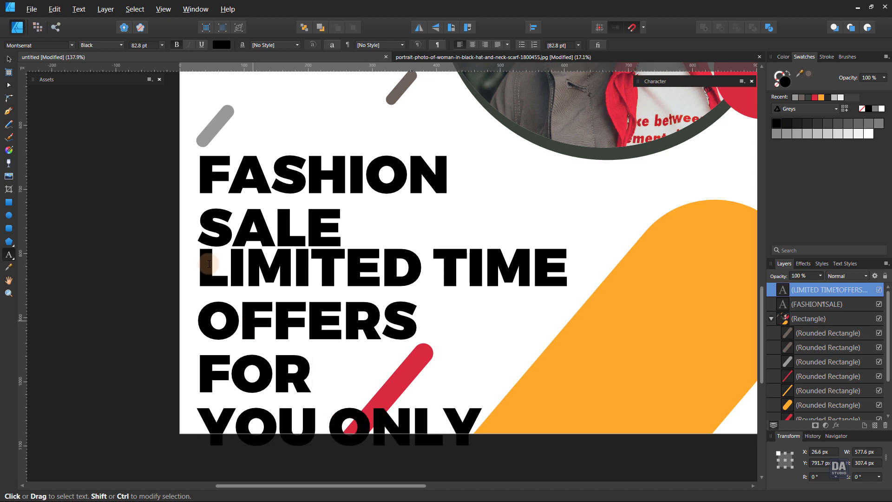
pyautogui.press('Escape')
# - Change the four-line subtitle's font weight to Light
pyautogui.click(9, 59)
pyautogui.click(102, 45)
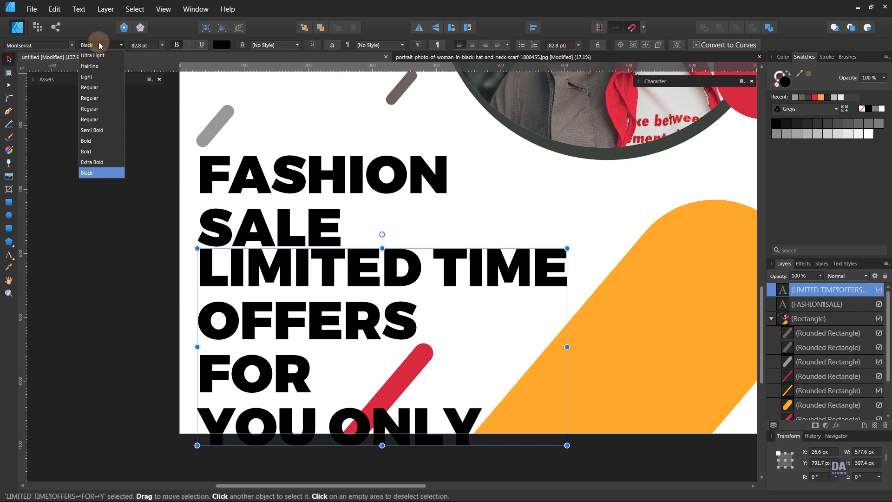
pyautogui.click(99, 74)
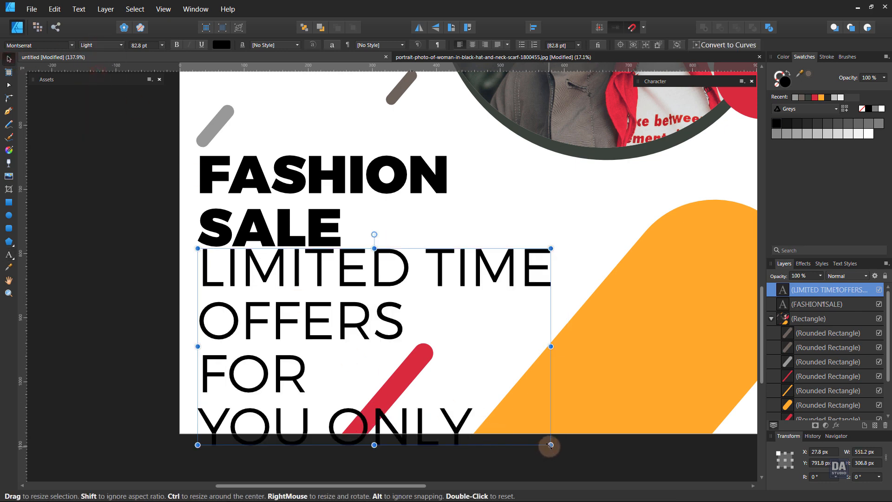
# - Scale the subtitle down to about 350 × 195 px and position it just below the headline, aligned to its left edge
pyautogui.moveTo(550, 445); pyautogui.dragTo(435, 386)
pyautogui.moveTo(254, 293); pyautogui.dragTo(256, 298)
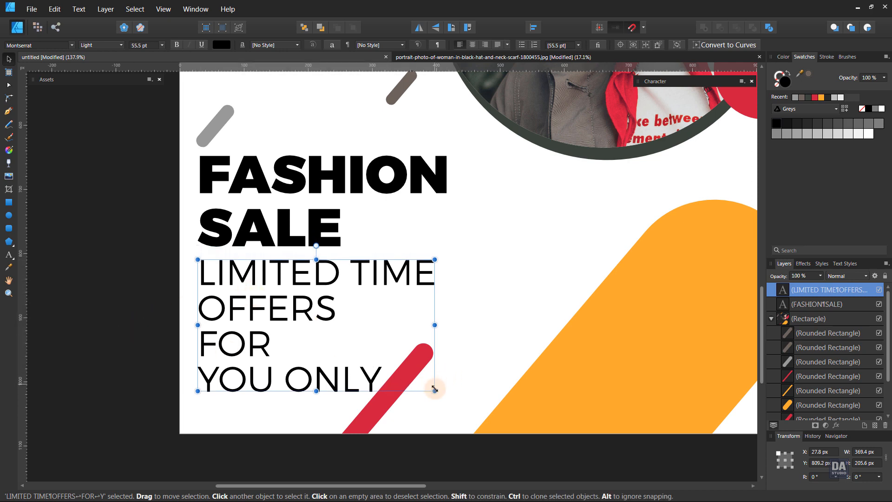
pyautogui.moveTo(434, 390); pyautogui.dragTo(422, 385)
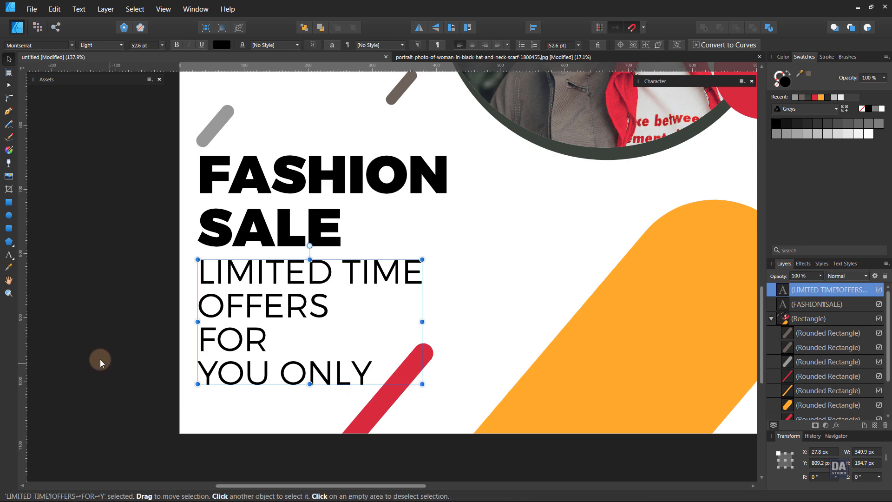
pyautogui.click(100, 358)
# - Place the orange diamond COMPANY NAME logo group from CustomAssets 1 across the page's upper part, about 894 × 252 px
pyautogui.moveTo(456, 323)
pyautogui.mouseDown()
pyautogui.moveTo(347, 274)
pyautogui.moveTo(334, 295)
pyautogui.moveTo(363, 288)
pyautogui.moveTo(323, 289)
pyautogui.moveTo(404, 299)
pyautogui.moveTo(443, 319)
pyautogui.mouseUp()
pyautogui.click(45, 80)
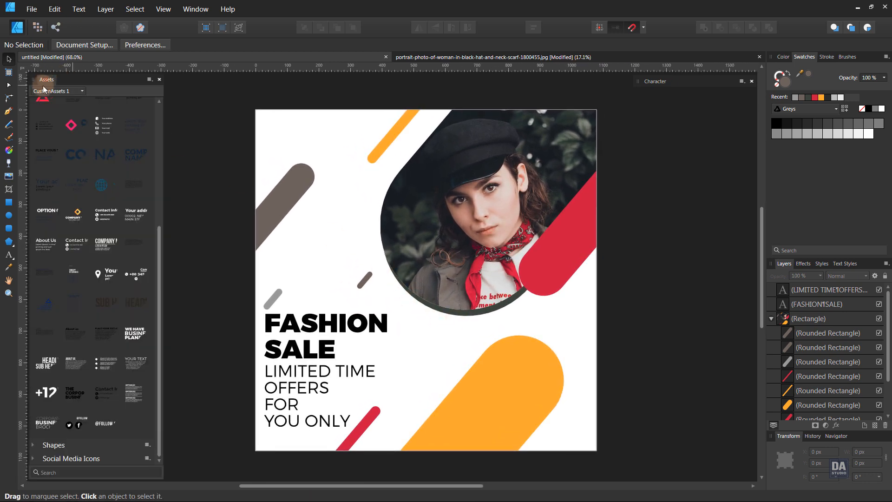
pyautogui.scroll(5, 79, 216)
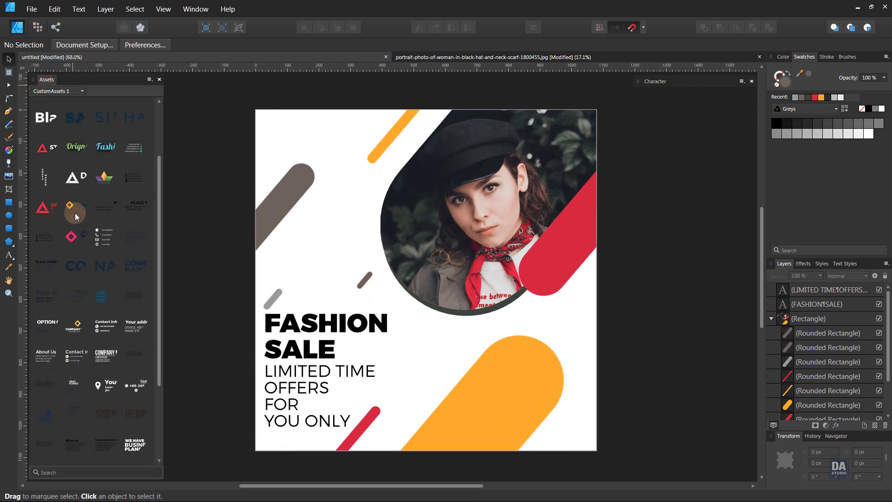
pyautogui.moveTo(75, 212); pyautogui.dragTo(411, 166)
# - Enable Scale with Object for the outer shadow on the logo group's COMPANY NAME text and diamond curves
pyautogui.moveTo(551, 203); pyautogui.dragTo(377, 158)
pyautogui.hotkey('ctrl', 'z')
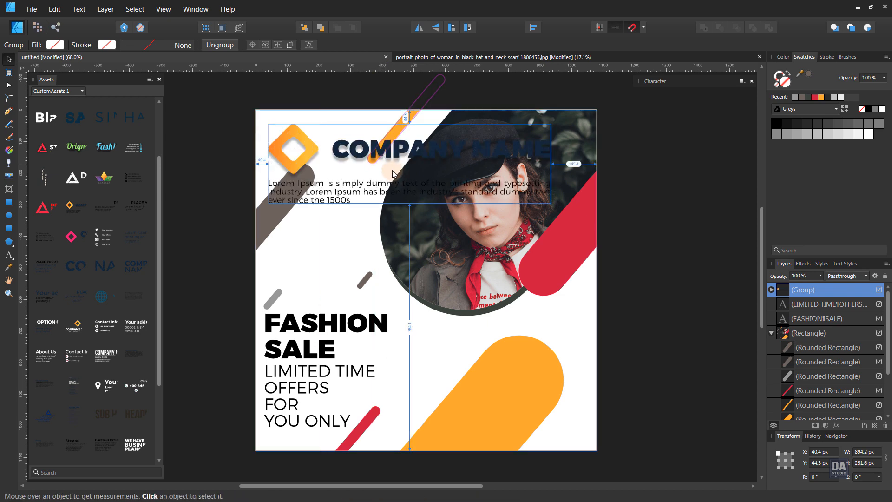
pyautogui.click(771, 290)
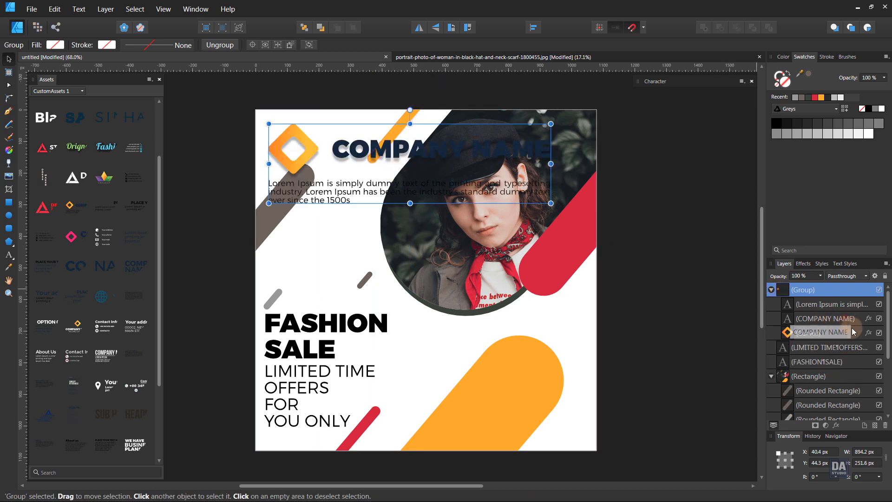
pyautogui.click(835, 319)
pyautogui.keyDown('shift'); pyautogui.click(855, 333); pyautogui.keyUp('shift')
pyautogui.click(836, 426)
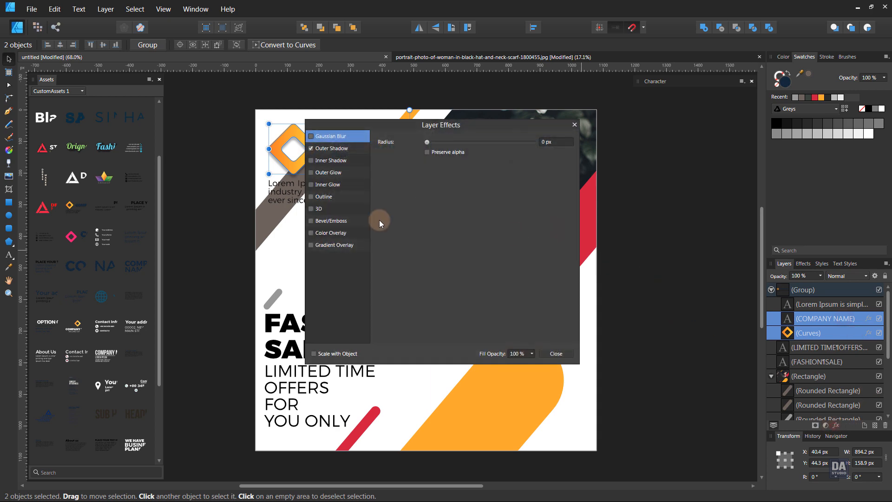
pyautogui.click(351, 148)
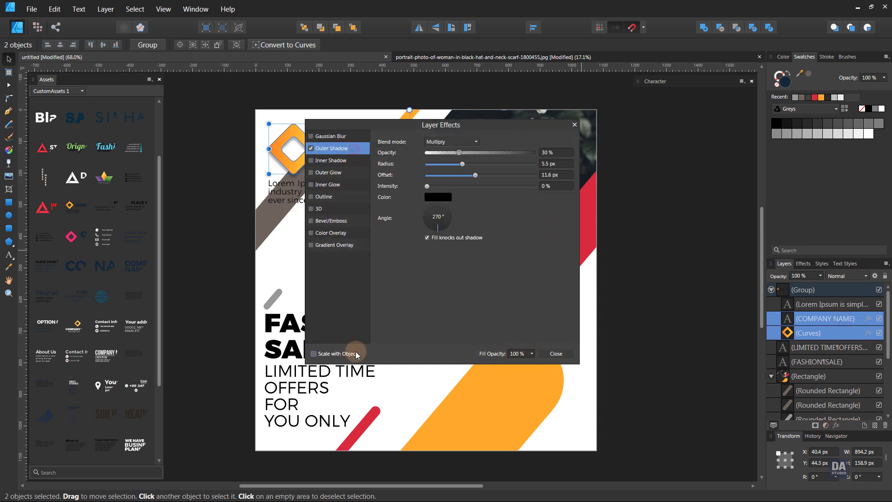
pyautogui.click(556, 354)
# - Scale the whole logo group down to about 328 × 92 px in the page's upper-left corner, at about X 26, Y 29 px
pyautogui.click(295, 144)
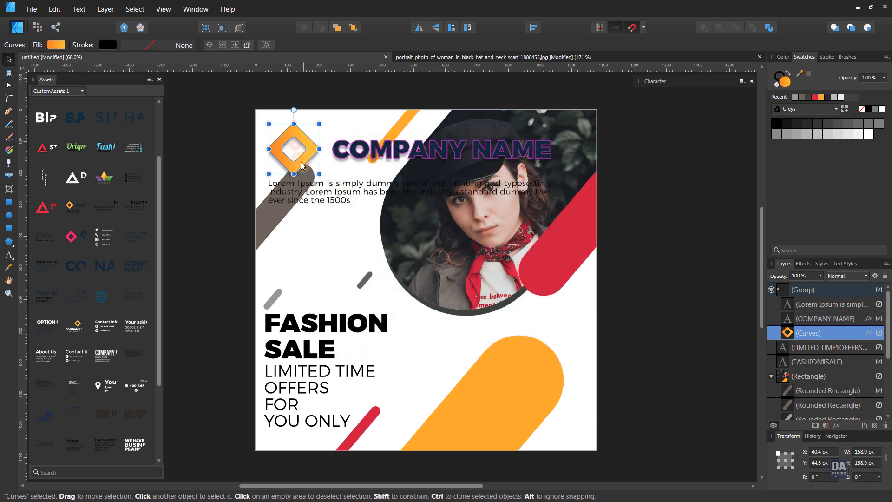
pyautogui.click(191, 158)
pyautogui.click(306, 158)
pyautogui.moveTo(551, 204); pyautogui.dragTo(374, 151)
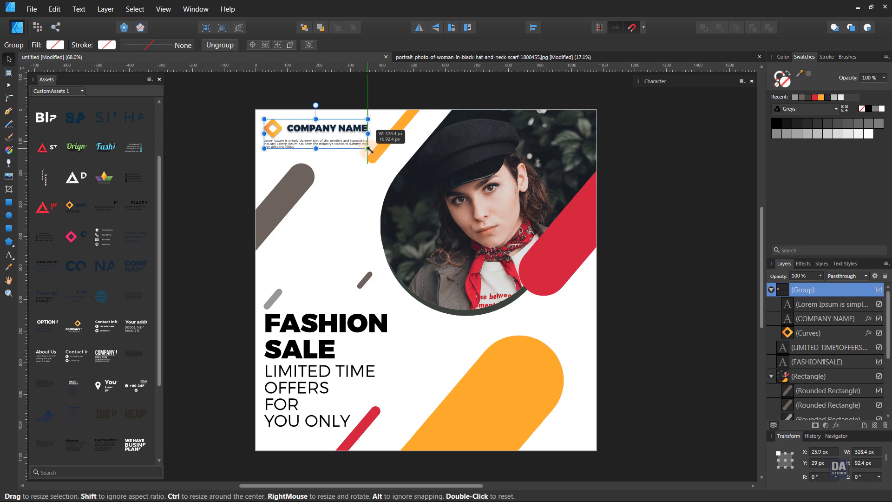
pyautogui.click(352, 191)
pyautogui.moveTo(361, 279)
pyautogui.mouseDown()
pyautogui.moveTo(342, 279)
pyautogui.moveTo(358, 282)
pyautogui.mouseUp()
pyautogui.scroll(-4, 113, 406)
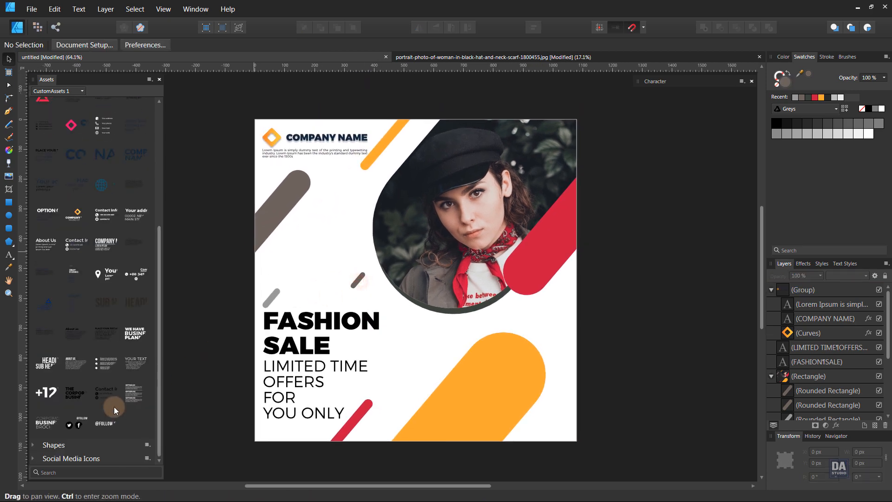
pyautogui.moveTo(124, 411); pyautogui.dragTo(463, 431)
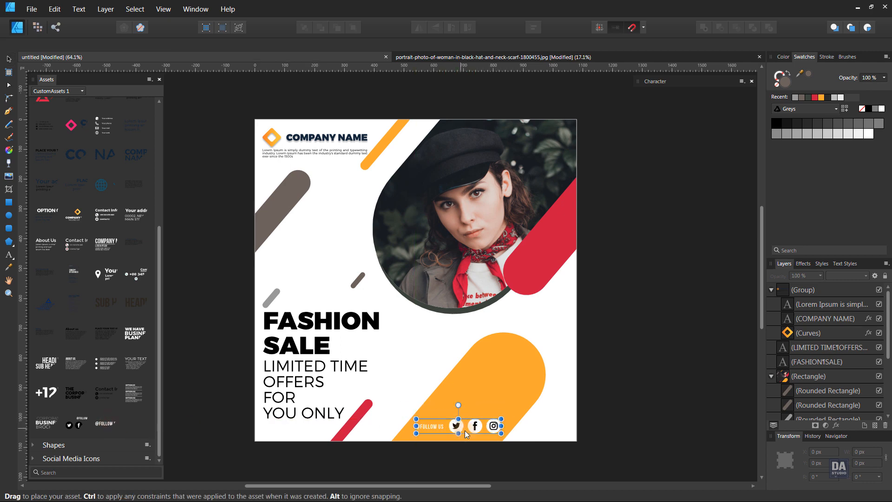
pyautogui.click(101, 82)
pyautogui.click(223, 226)
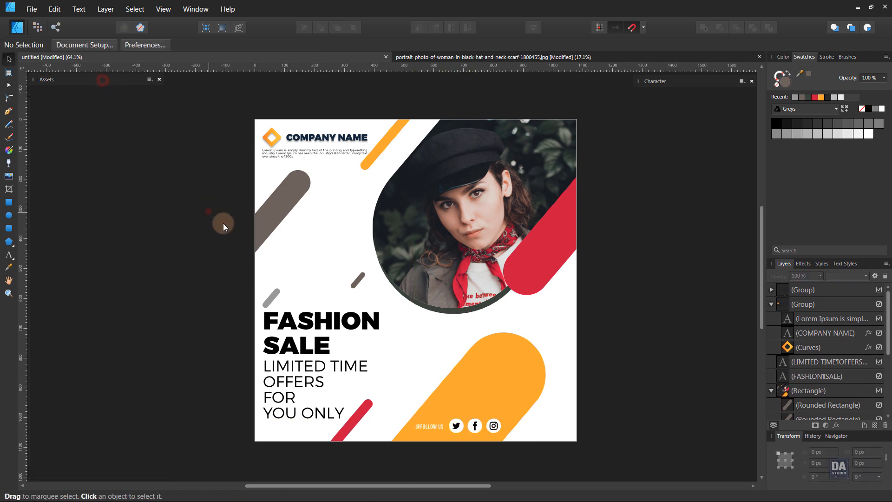
# - Draw a straight horizontal line across the full page width at about Y 342 px with the Pen tool and give it a black stroke
pyautogui.moveTo(537, 374); pyautogui.dragTo(542, 371)
pyautogui.scroll(2, 506, 358)
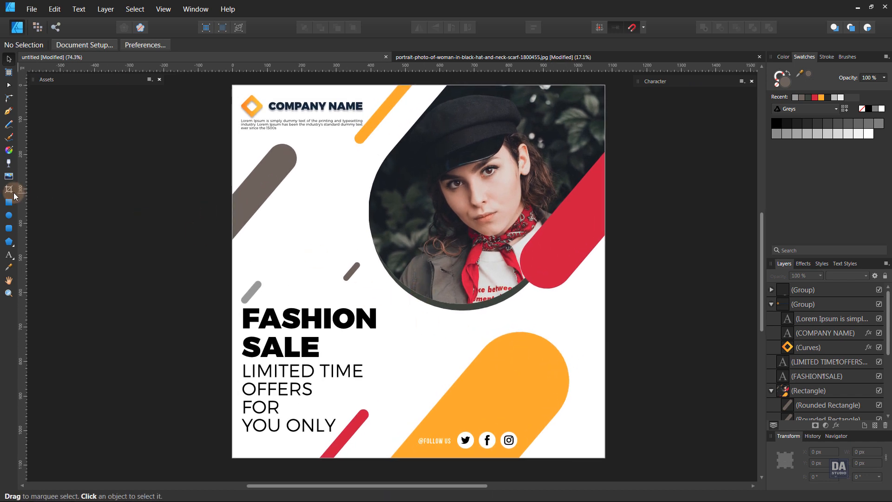
pyautogui.click(8, 112)
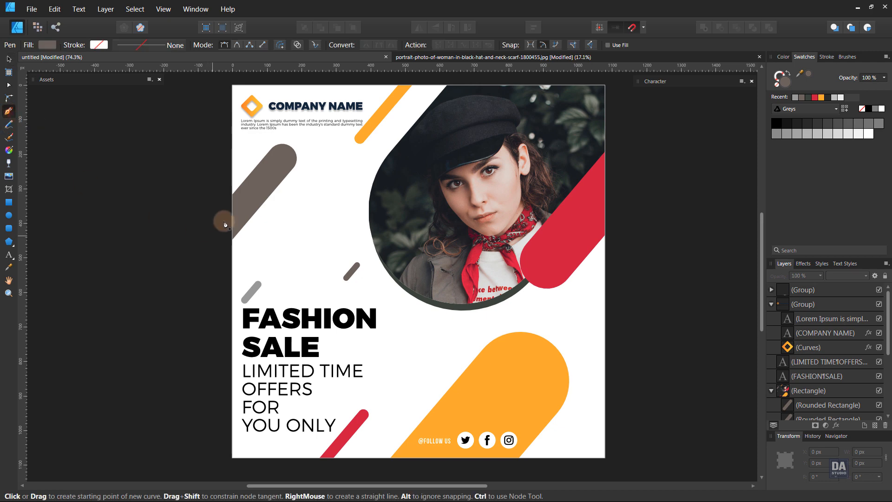
pyautogui.click(606, 204)
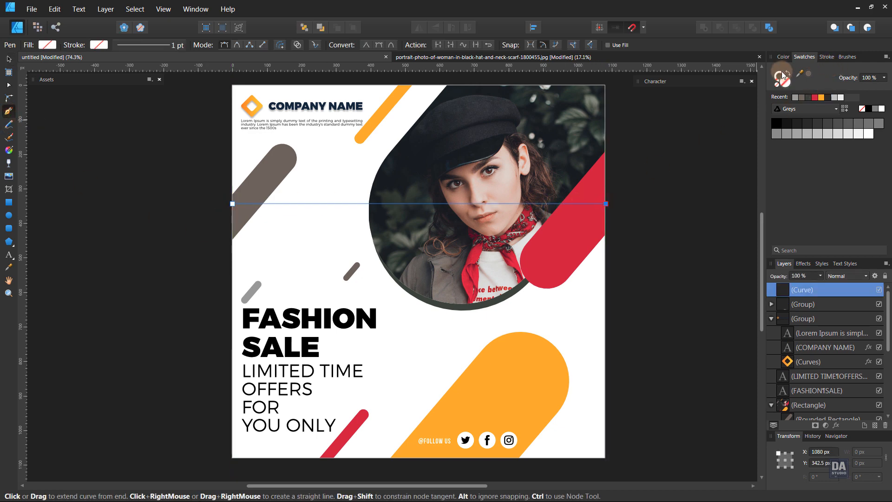
pyautogui.click(868, 109)
# - Set the line's stroke width to 2 pt and its style to dashed
pyautogui.click(827, 56)
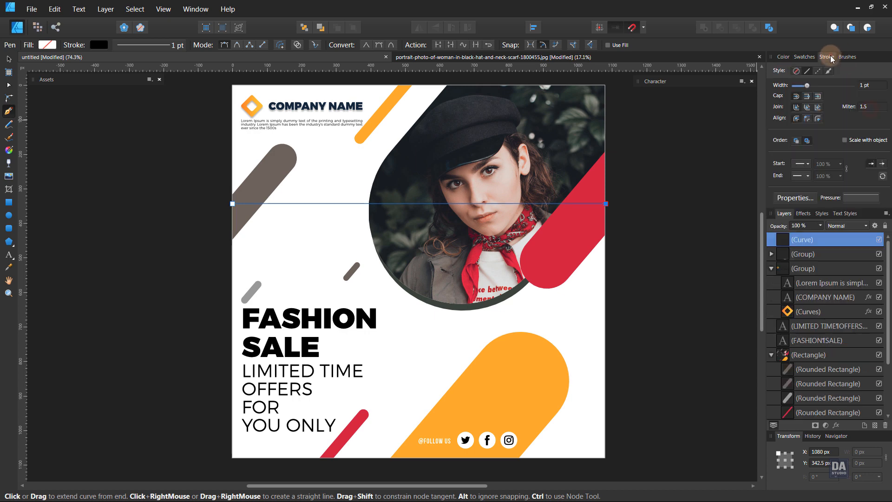
pyautogui.click(867, 86)
pyautogui.press('Return')
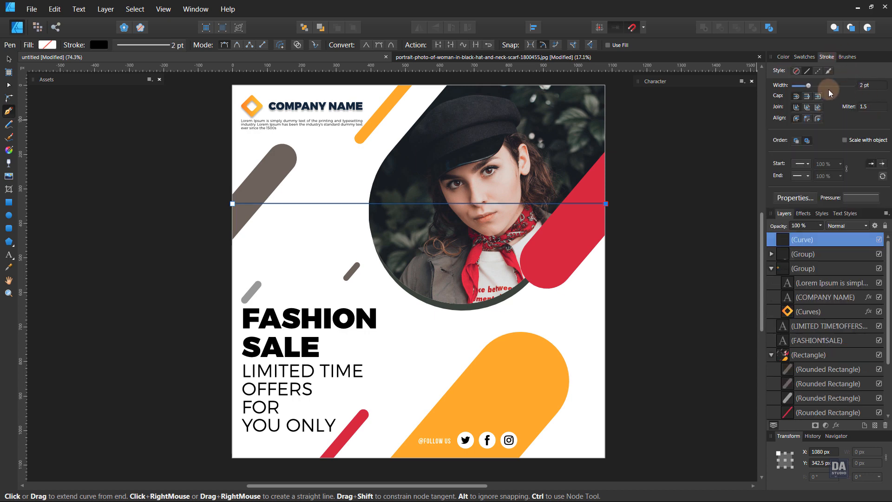
pyautogui.click(820, 75)
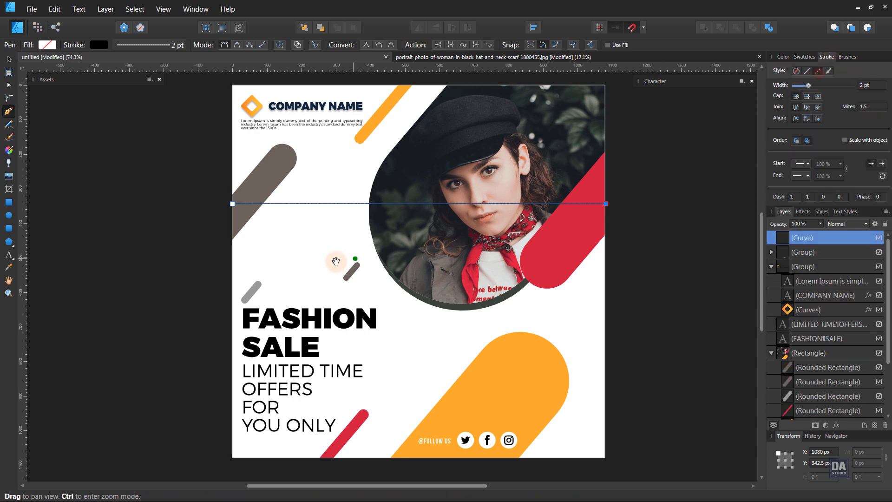
# - Turn the dashes into spaced round dots with a 5 pt stroke width, dash length 0 and gap 4
pyautogui.moveTo(350, 208)
pyautogui.mouseDown()
pyautogui.moveTo(721, 209)
pyautogui.moveTo(632, 201)
pyautogui.moveTo(620, 219)
pyautogui.mouseUp()
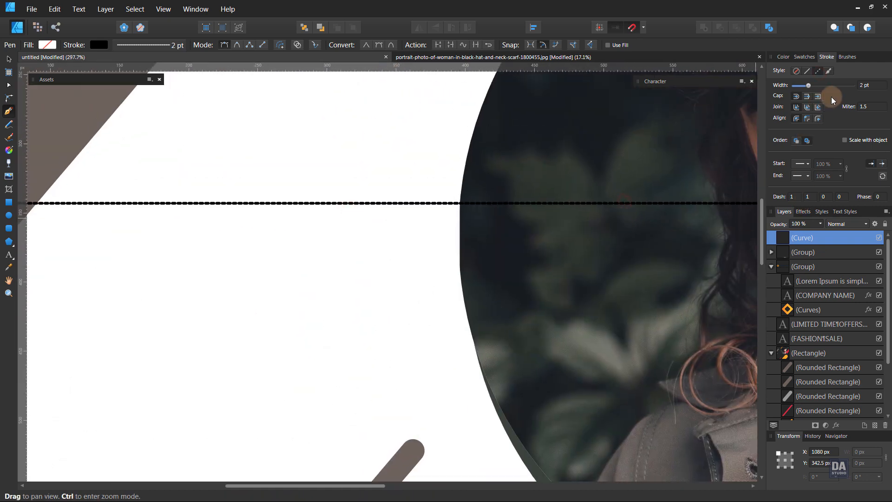
pyautogui.scroll(2, 868, 88)
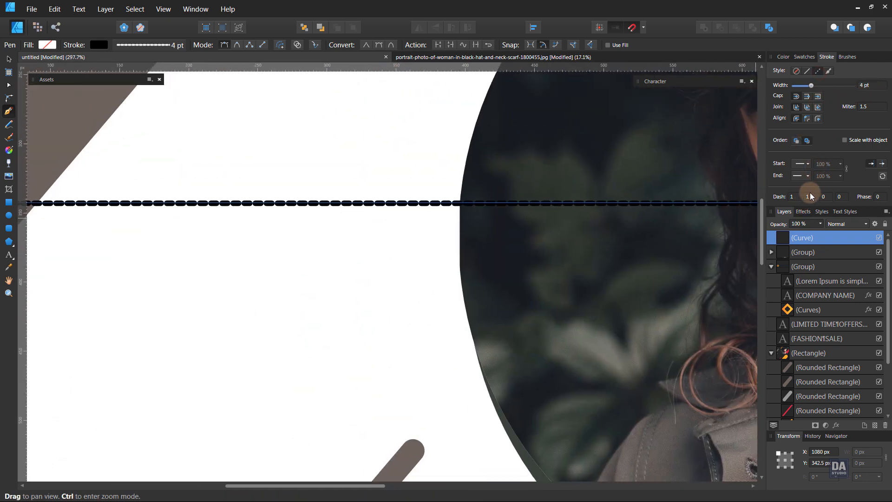
pyautogui.scroll(1, 811, 197)
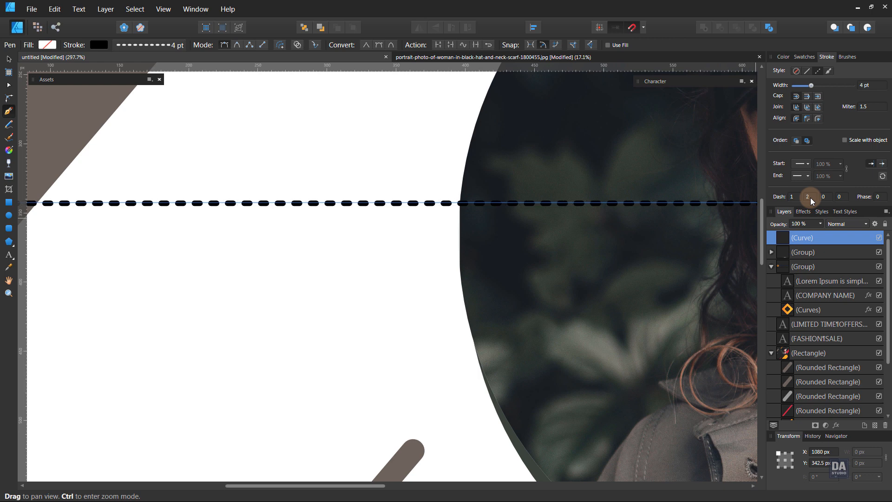
pyautogui.scroll(-1, 796, 199)
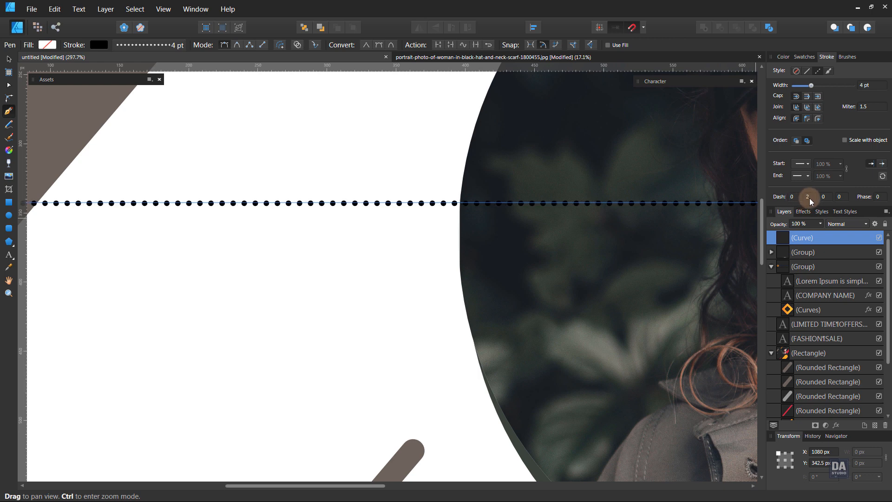
pyautogui.scroll(2, 809, 198)
pyautogui.scroll(1, 878, 89)
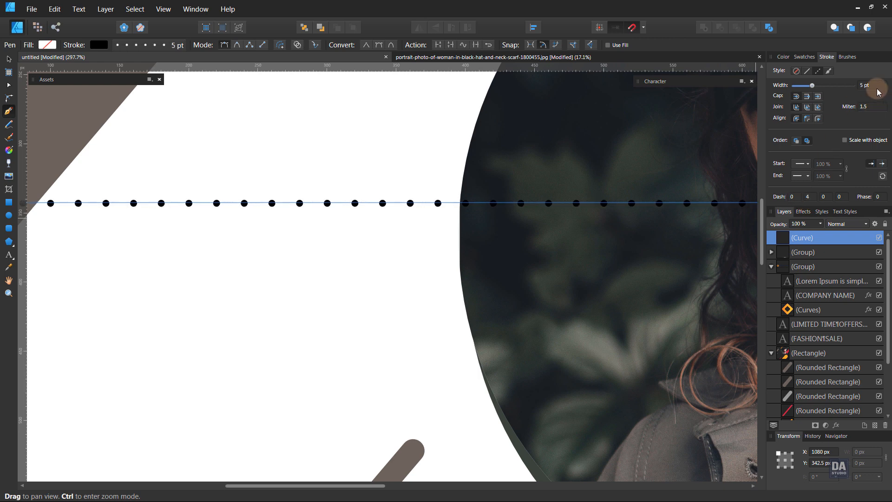
# - Enlarge the line's dots to a 13 pt stroke width and set the dash gap to 3
pyautogui.scroll(5, 877, 89)
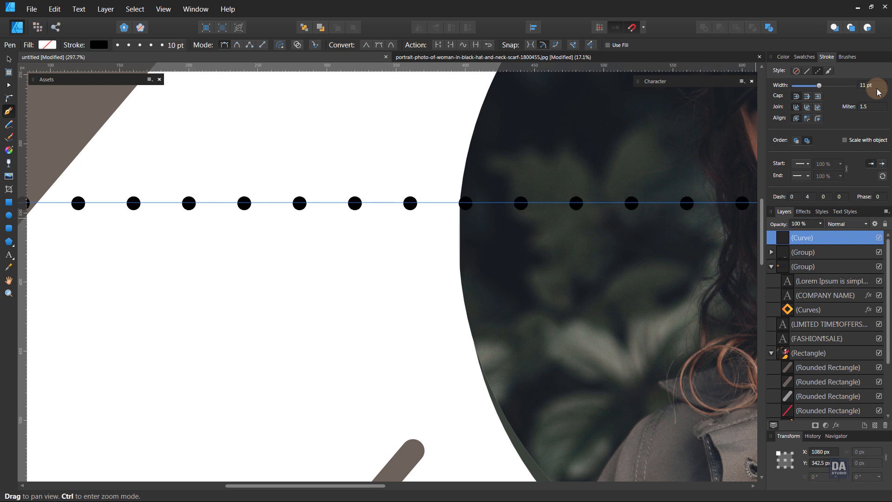
pyautogui.scroll(1, 878, 92)
pyautogui.scroll(-2, 811, 200)
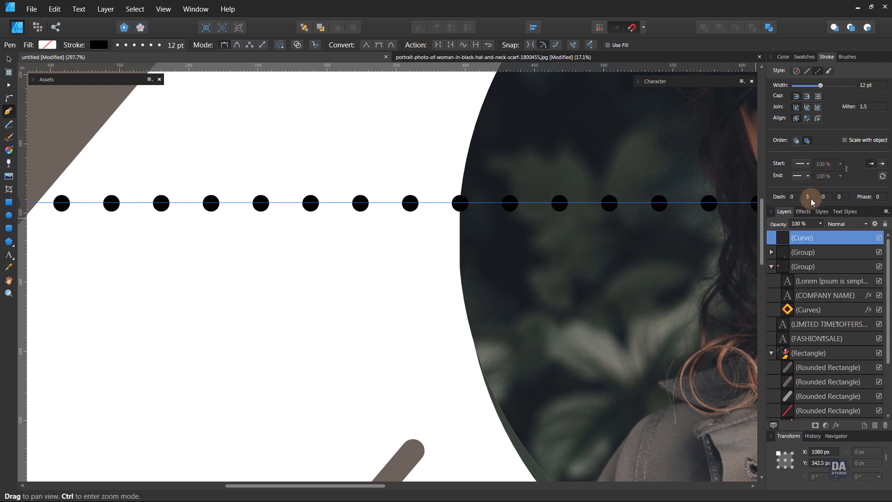
pyautogui.scroll(1, 810, 199)
pyautogui.scroll(1, 872, 90)
pyautogui.scroll(-2, 872, 91)
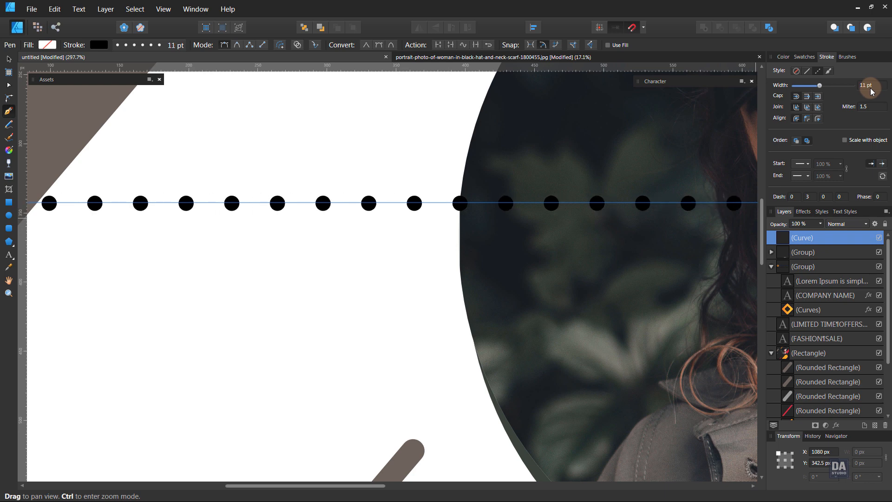
pyautogui.scroll(2, 872, 91)
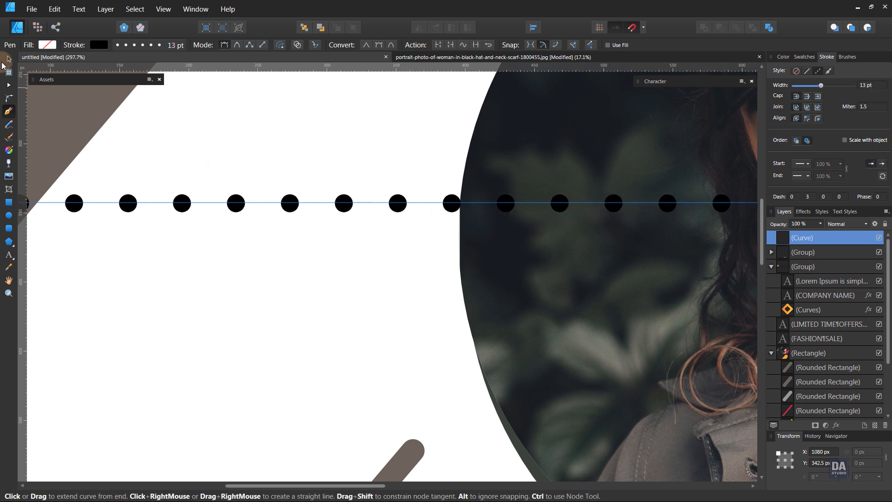
# - Reduce the dotted line's stroke width to 10 pt
pyautogui.click(9, 60)
pyautogui.hotkey('ctrl', '0')
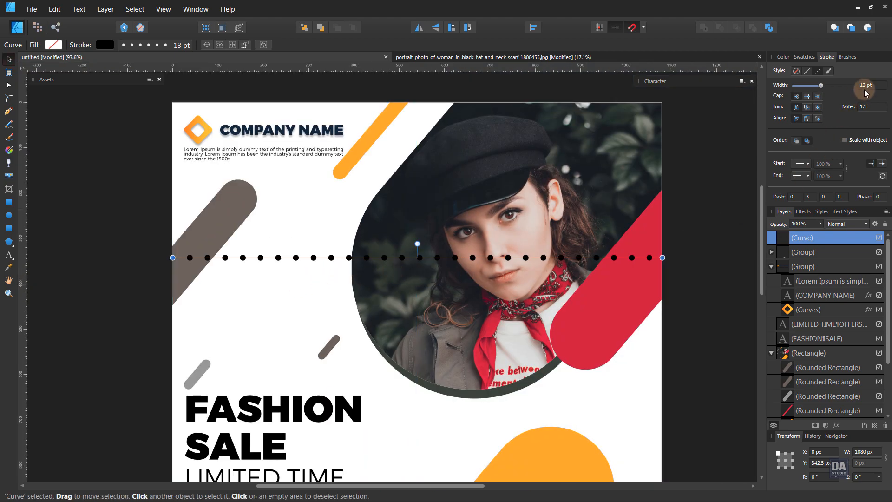
pyautogui.scroll(-1, 867, 91)
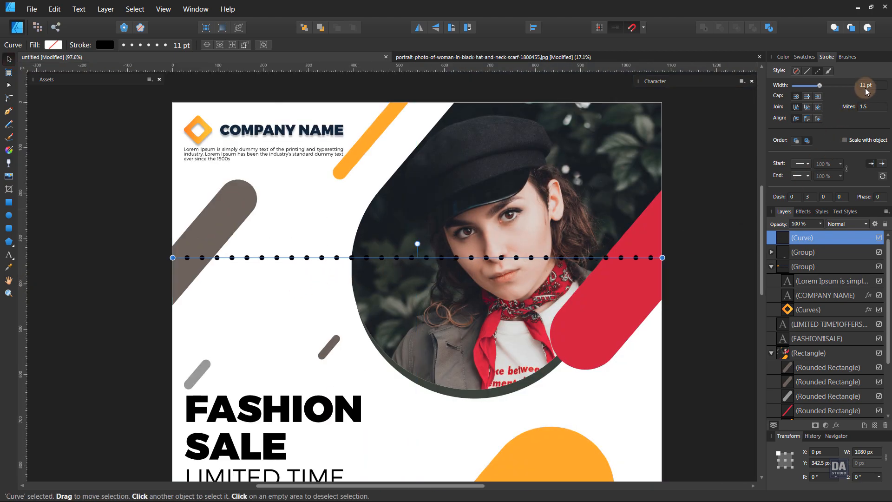
pyautogui.scroll(-1, 866, 92)
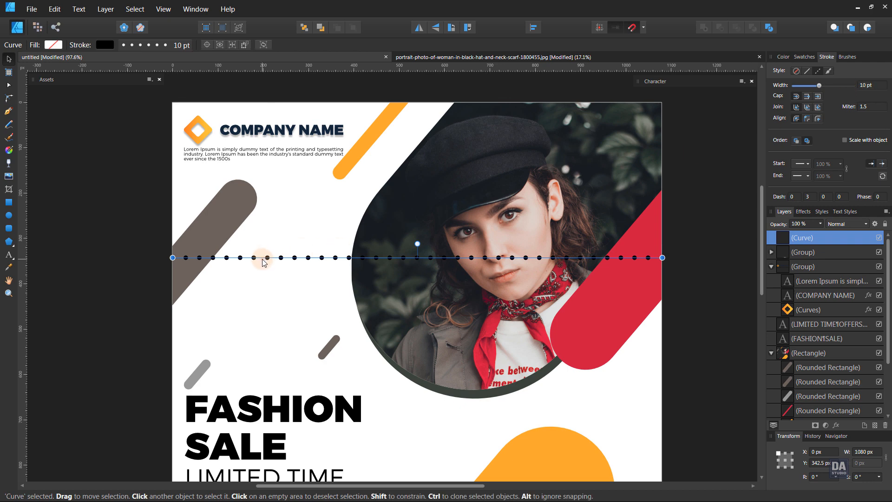
# - Move the dotted line to the page's upper edge and duplicate it downward at about 21.5 px spacing until dots cover the whole page
pyautogui.moveTo(263, 263); pyautogui.dragTo(266, 115)
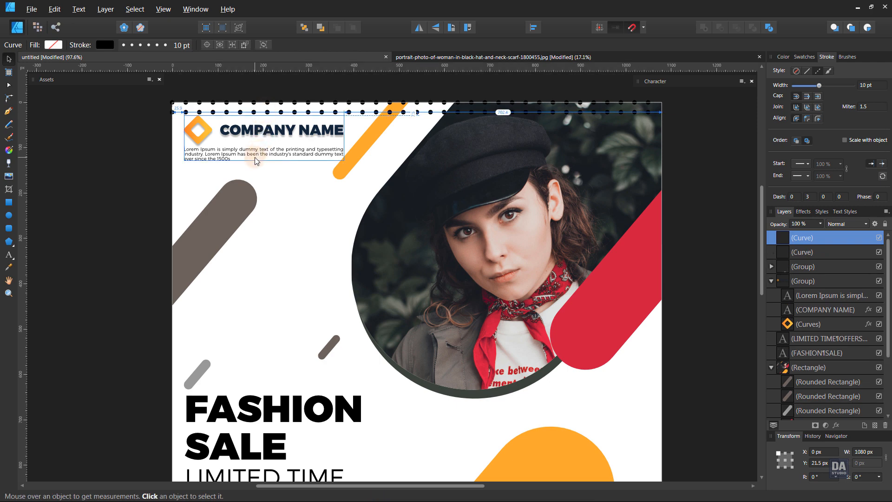
pyautogui.hotkey('ctrl', 'j')
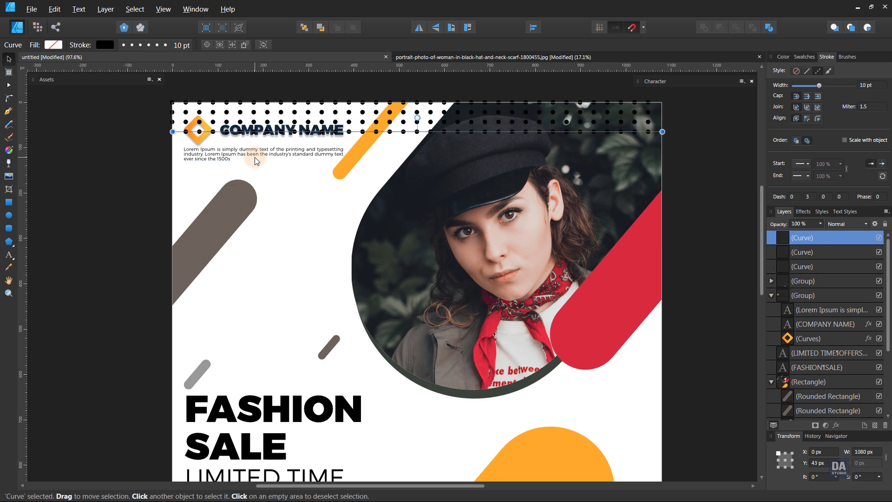
pyautogui.hotkey('ctrl', 'j')
pyautogui.hotkey('ctrl', 'j')
pyautogui.hotkey('ctrl', 'j')
pyautogui.hotkey('ctrl', 'j')
pyautogui.hotkey('ctrl', 'j')
pyautogui.hotkey('ctrl', 'j')
pyautogui.hotkey('ctrl', 'j')
pyautogui.hotkey('ctrl', 'j')
pyautogui.hotkey('ctrl', 'j')
pyautogui.hotkey('ctrl', 'j')
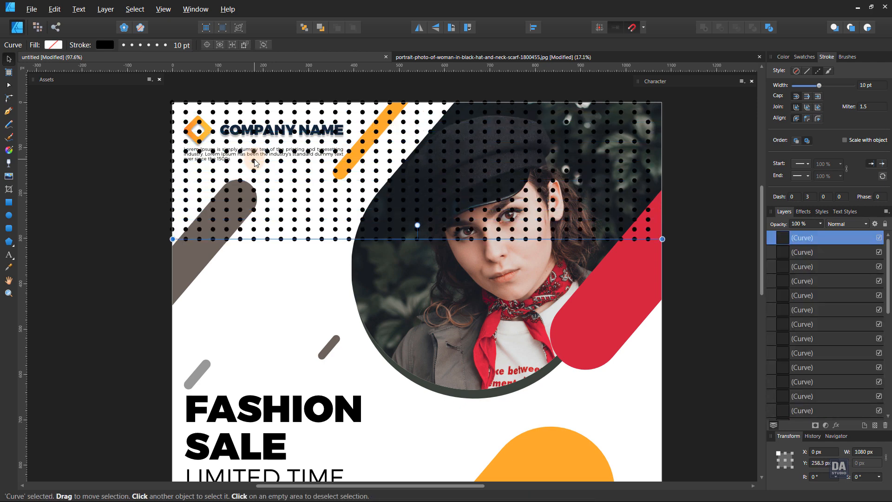
pyautogui.hotkey('ctrl', 'j')
pyautogui.hotkey('ctrl', 'j')
pyautogui.hotkey('ctrl', 'j')
pyautogui.hotkey('ctrl', 'j')
pyautogui.hotkey('ctrl', 'j')
pyautogui.hotkey('ctrl', 'j')
pyautogui.hotkey('ctrl', 'j')
pyautogui.hotkey('ctrl', 'j')
pyautogui.hotkey('ctrl', 'j')
pyautogui.hotkey('ctrl', 'j')
pyautogui.hotkey('ctrl', 'j')
pyautogui.hotkey('ctrl', 'j')
pyautogui.hotkey('ctrl', 'j')
pyautogui.hotkey('ctrl', 'j')
pyautogui.hotkey('ctrl', 'j')
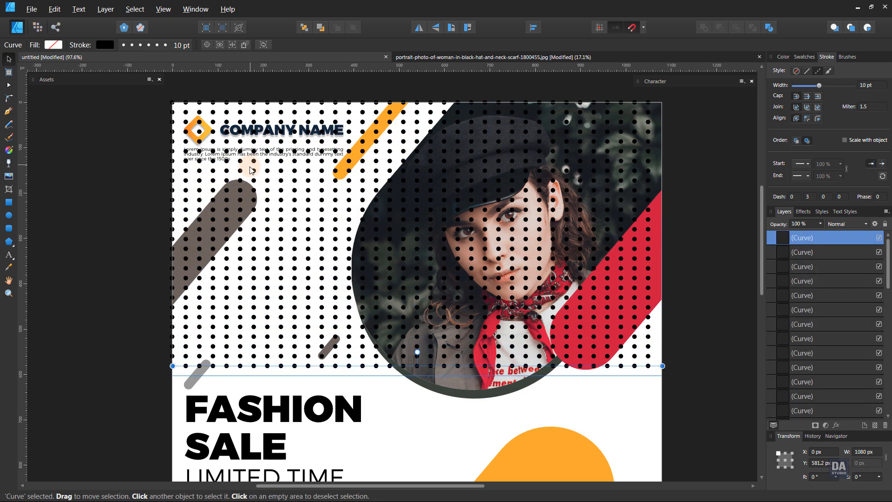
pyautogui.hotkey('ctrl', 'j')
pyautogui.hotkey('ctrl', 'j')
pyautogui.hotkey('ctrl', 'j')
pyautogui.hotkey('ctrl', 'j')
pyautogui.hotkey('ctrl', 'j')
pyautogui.hotkey('ctrl', 'j')
pyautogui.hotkey('ctrl', 'j')
pyautogui.hotkey('ctrl', 'j')
pyautogui.hotkey('ctrl', 'j')
pyautogui.hotkey('ctrl', 'j')
pyautogui.hotkey('ctrl', 'j')
pyautogui.hotkey('ctrl', 'j')
pyautogui.hotkey('ctrl', 'j')
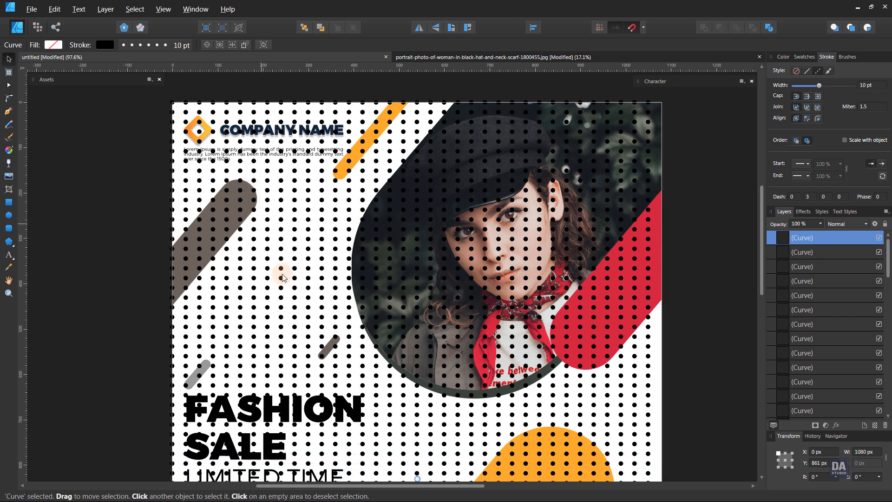
pyautogui.scroll(-5, 355, 408)
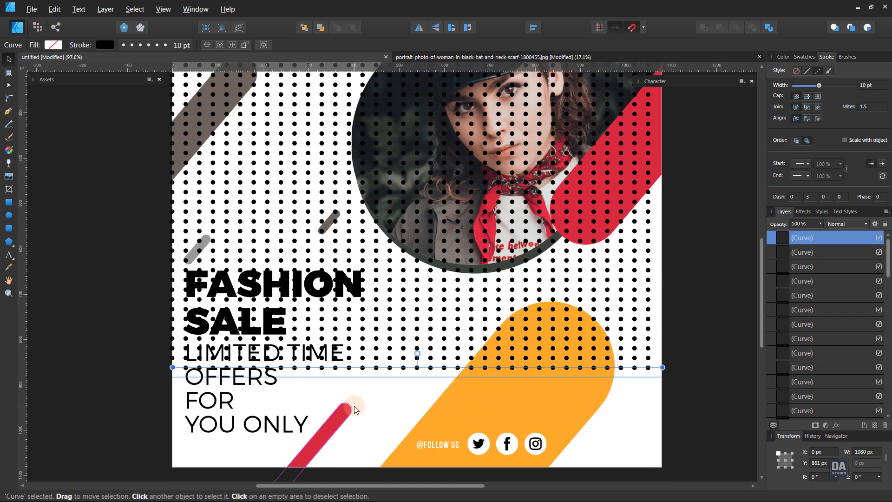
pyautogui.hotkey('ctrl', 'j')
pyautogui.hotkey('ctrl', 'j')
pyautogui.hotkey('ctrl', 'j')
pyautogui.hotkey('ctrl', 'j')
pyautogui.hotkey('ctrl', 'j')
pyautogui.hotkey('ctrl', 'j')
pyautogui.hotkey('ctrl', 'j')
pyautogui.hotkey('ctrl', 'j')
pyautogui.hotkey('ctrl', 'j')
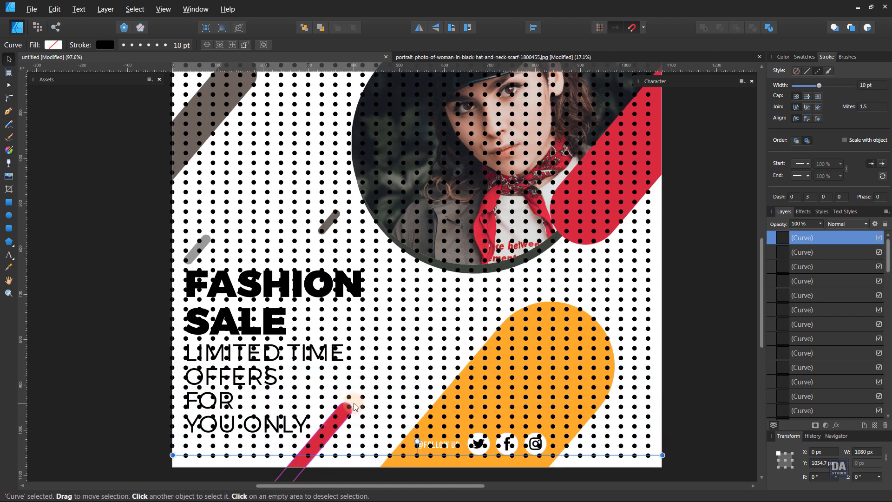
pyautogui.hotkey('ctrl', 'j')
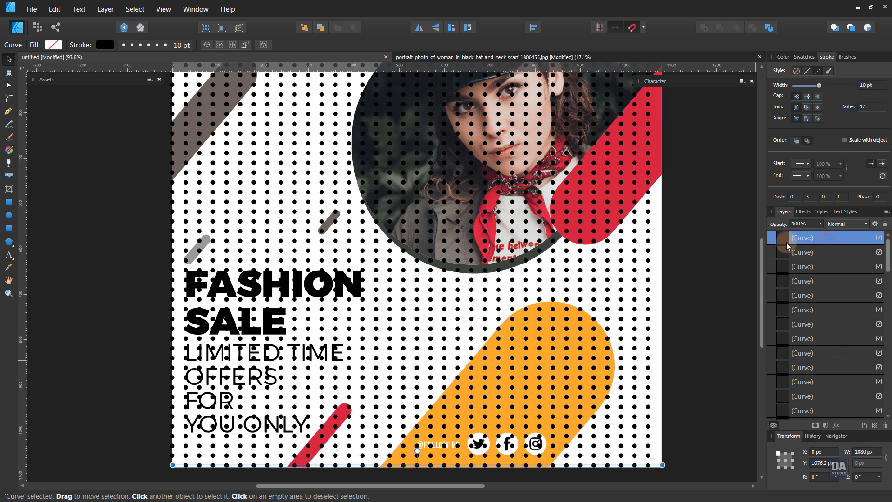
# - Select all the dotted lines and stretch them vertically to the page's lower edge, making them 1080 px high
pyautogui.click(785, 238)
pyautogui.scroll(-5, 806, 300)
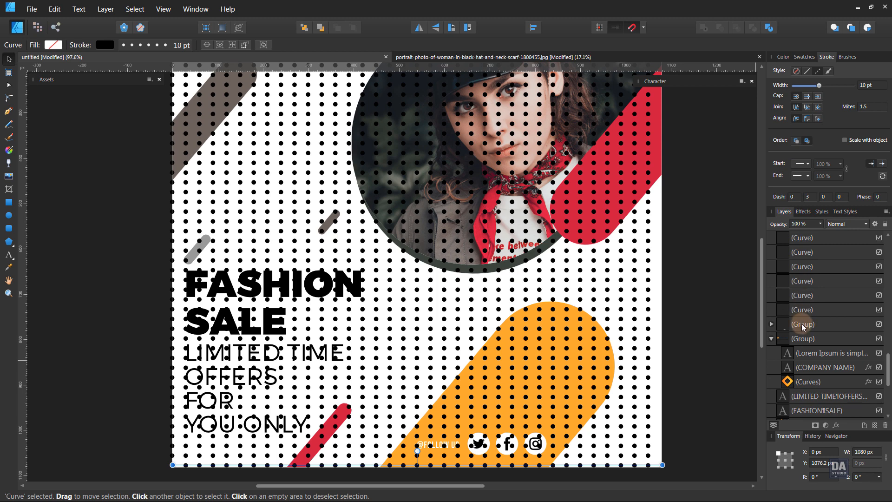
pyautogui.keyDown('shift'); pyautogui.click(804, 310); pyautogui.keyUp('shift')
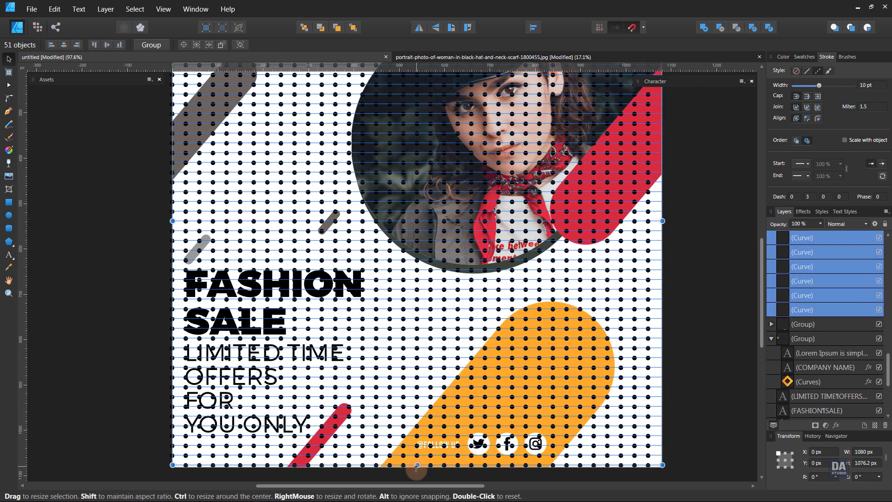
pyautogui.moveTo(416, 467); pyautogui.dragTo(416, 460)
pyautogui.hotkey('ctrl', '0')
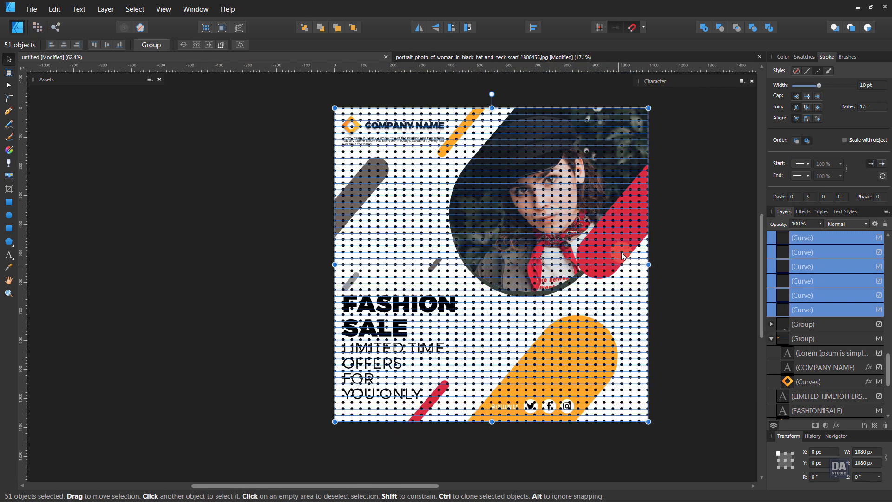
# - Group the selected dotted lines and collapse the logo group and the background rectangle in the layer list
pyautogui.scroll(3, 650, 238)
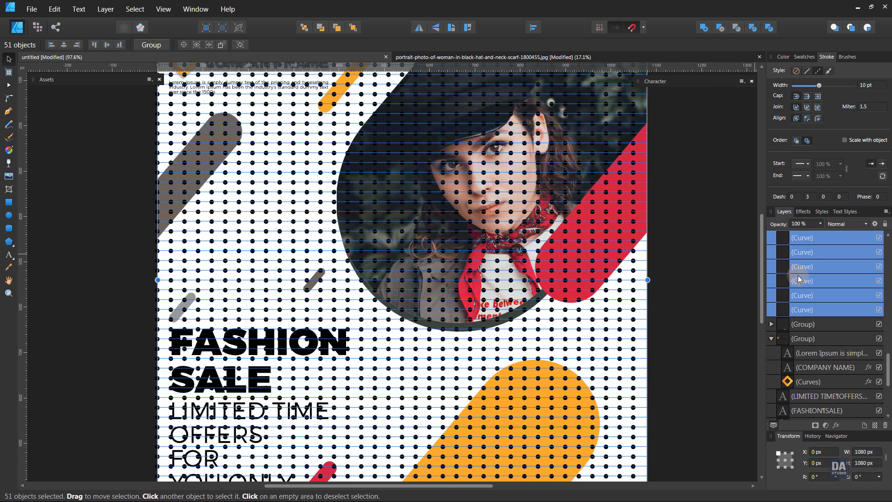
pyautogui.rightClick(808, 286)
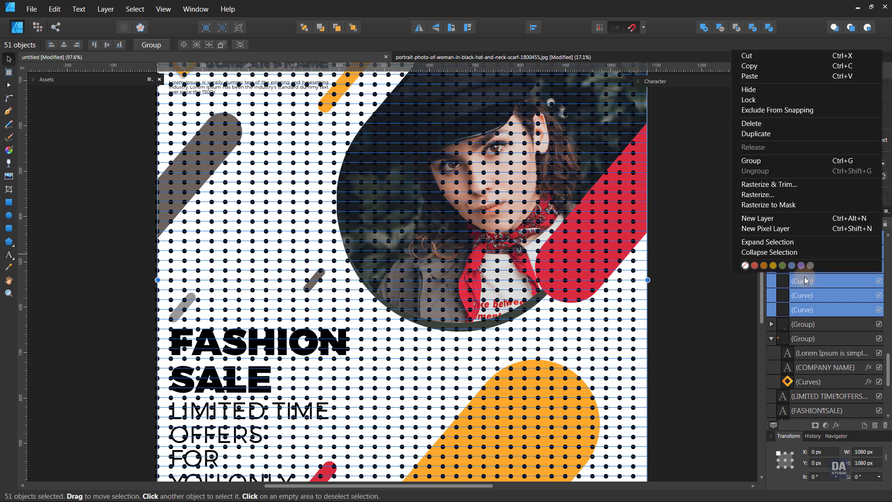
pyautogui.click(779, 158)
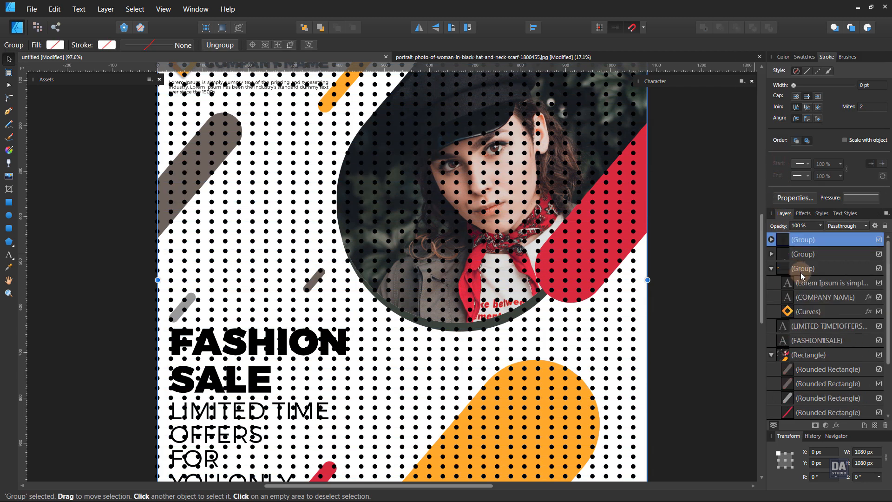
pyautogui.click(772, 269)
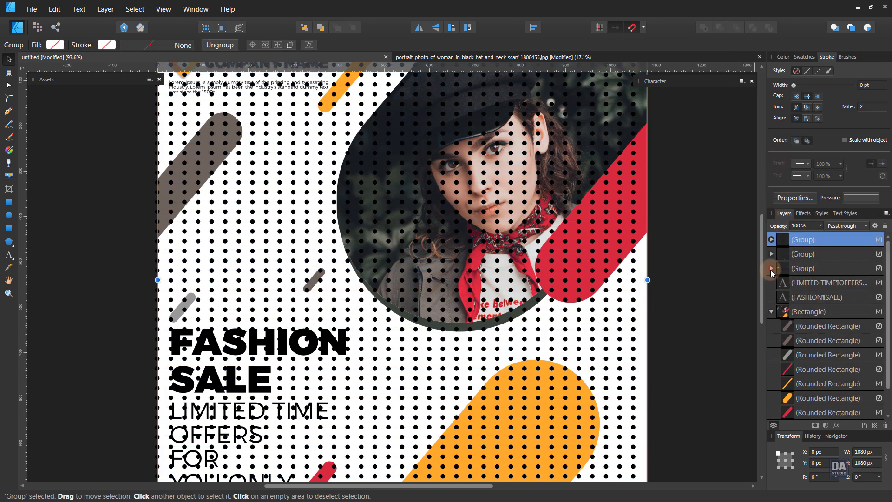
pyautogui.click(772, 311)
pyautogui.scroll(-3, 508, 288)
pyautogui.scroll(2, 509, 288)
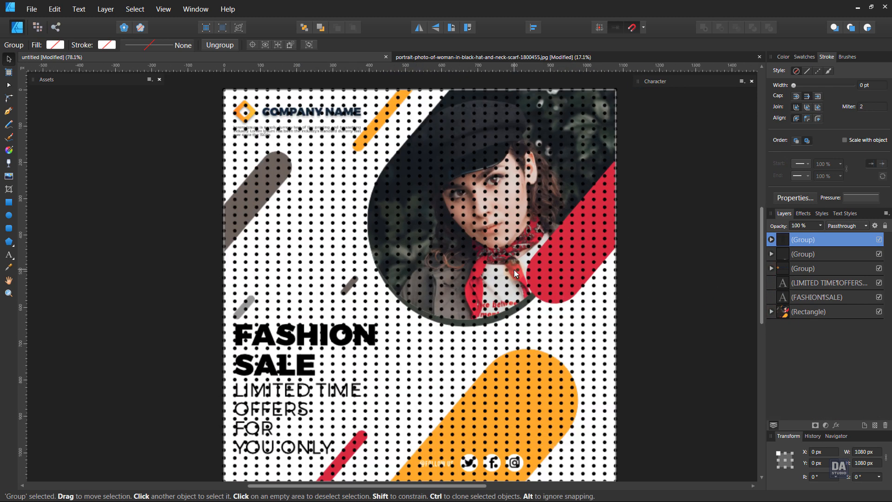
# - Select all the curves inside the dotted group and set their stroke colour to white
pyautogui.click(805, 57)
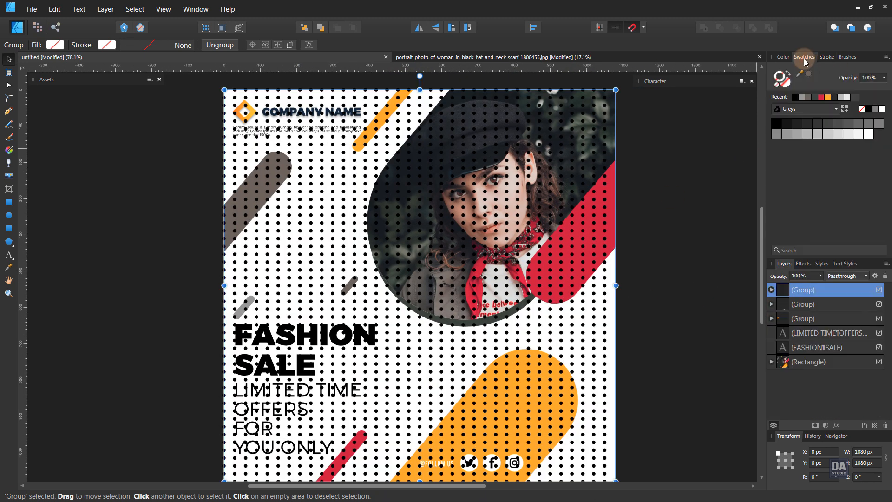
pyautogui.click(826, 56)
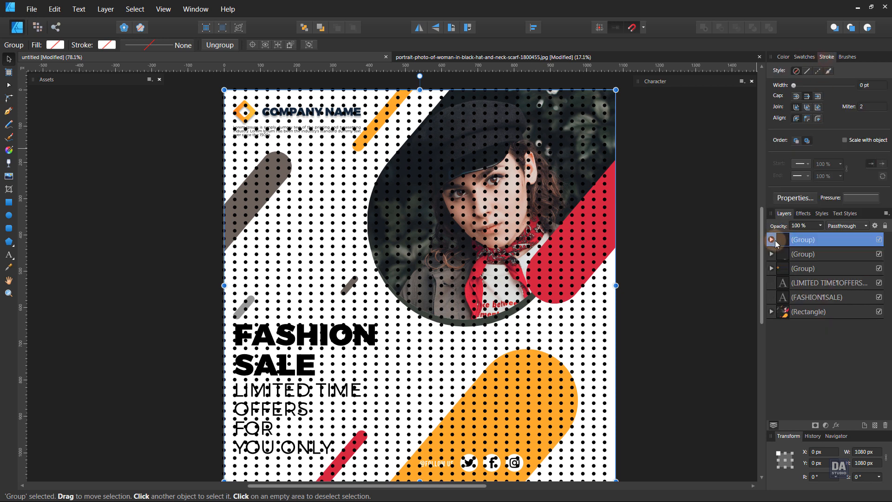
pyautogui.click(771, 240)
pyautogui.click(806, 260)
pyautogui.scroll(-5, 813, 317)
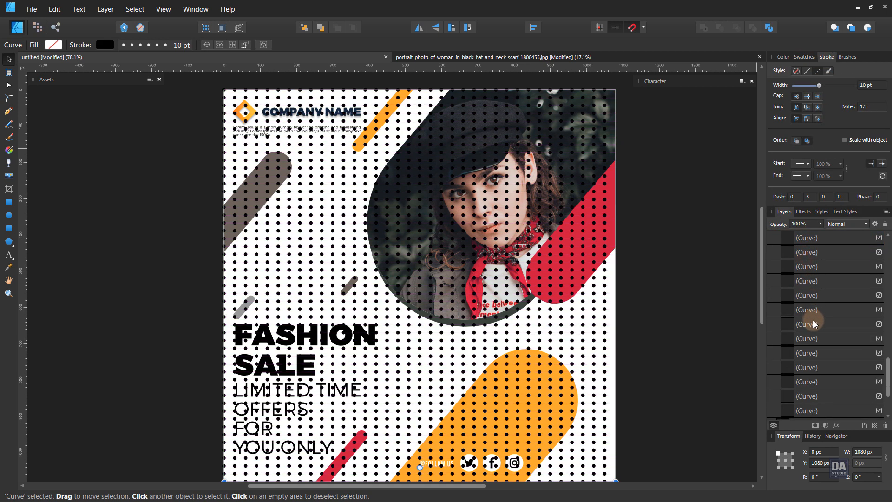
pyautogui.scroll(-1, 813, 325)
pyautogui.keyDown('shift'); pyautogui.click(813, 367); pyautogui.keyUp('shift')
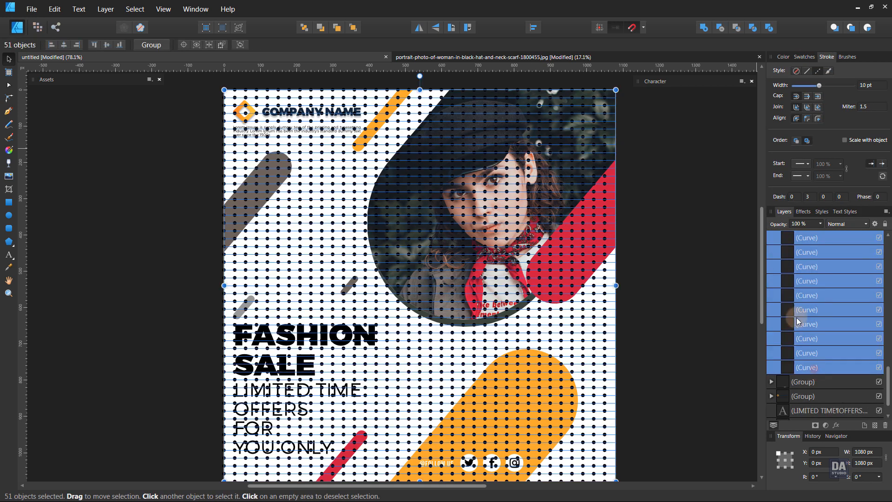
pyautogui.click(804, 57)
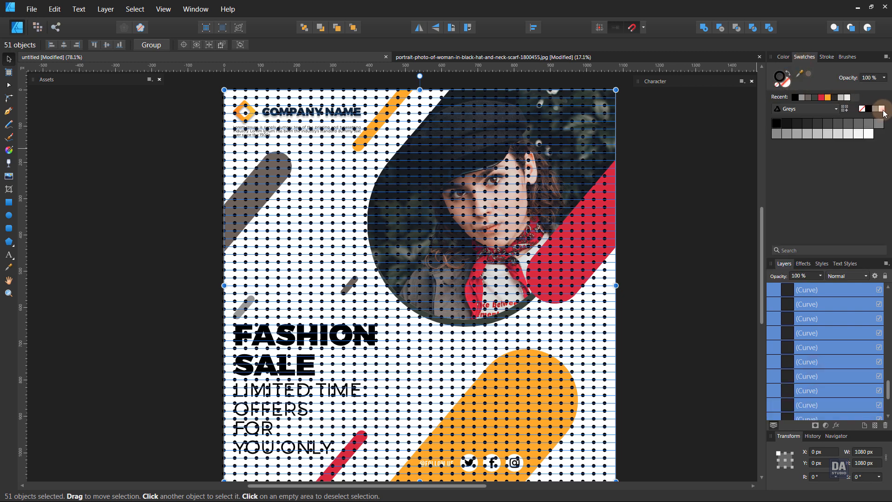
pyautogui.click(882, 110)
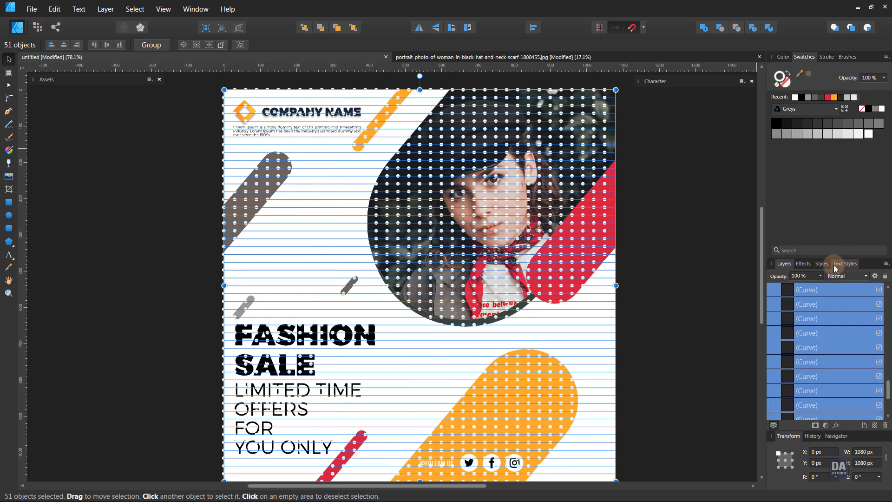
# - Set the dotted group's opacity to 25% and nest the group inside the background rectangle
pyautogui.scroll(8, 818, 311)
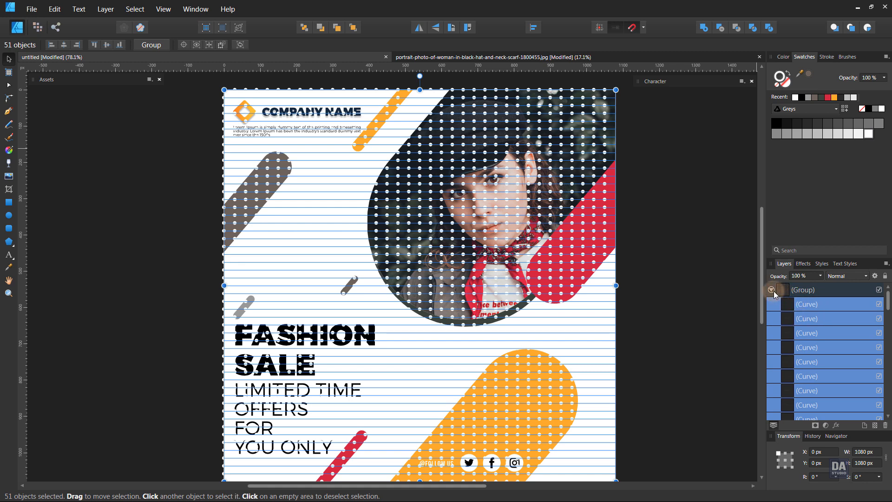
pyautogui.click(771, 290)
pyautogui.click(805, 291)
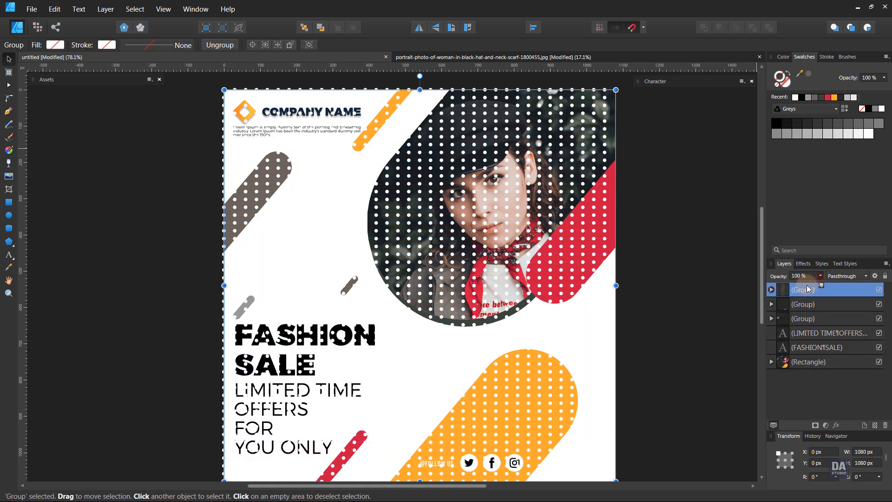
pyautogui.moveTo(816, 288); pyautogui.dragTo(764, 289)
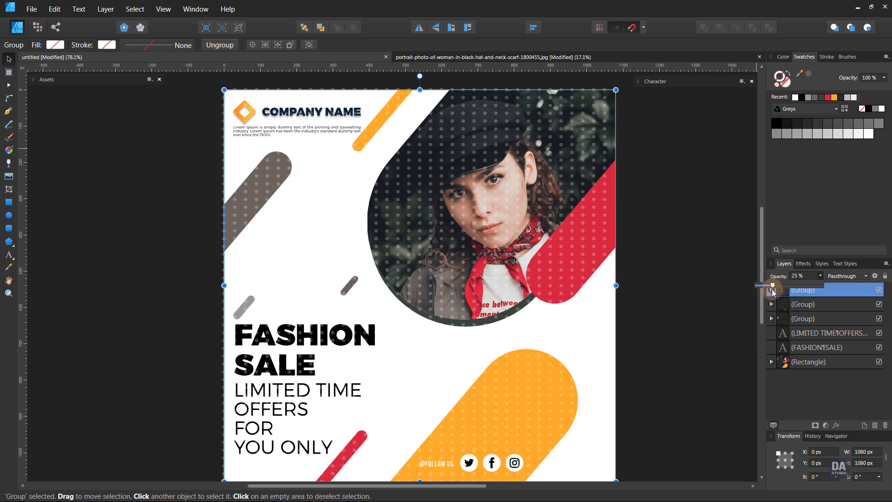
pyautogui.click(818, 289)
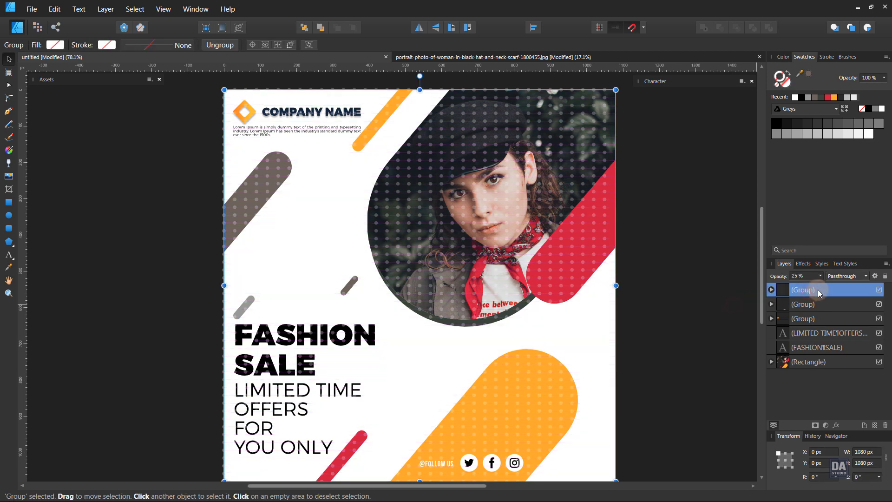
pyautogui.moveTo(818, 289); pyautogui.dragTo(809, 362)
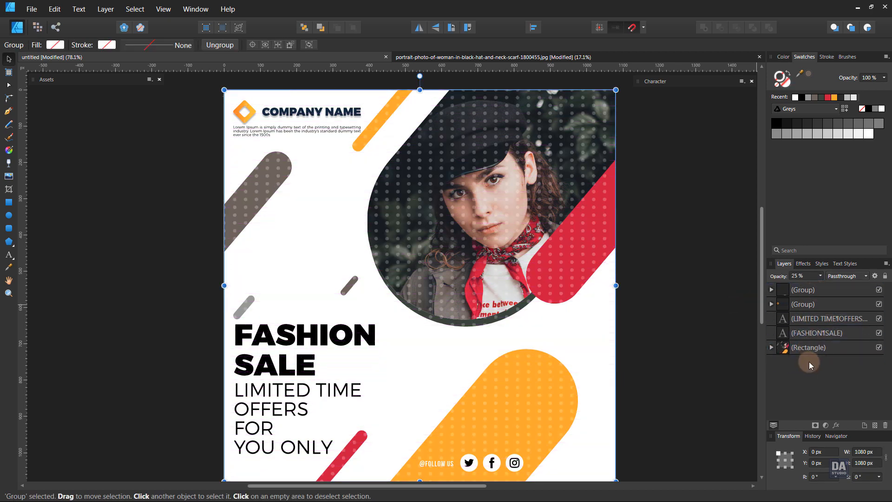
# - Raise the portrait photo's rounded rectangle within the background rectangle until it sits above the dotted group
pyautogui.click(772, 348)
pyautogui.scroll(-2, 785, 372)
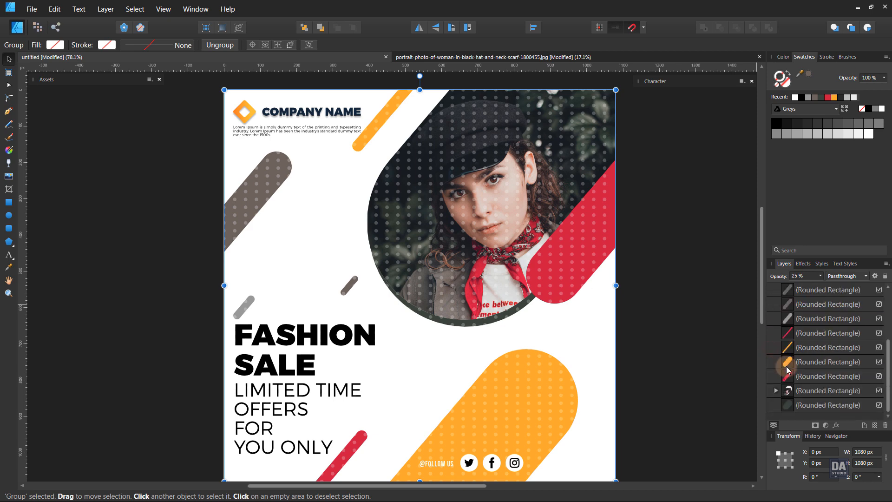
pyautogui.click(804, 392)
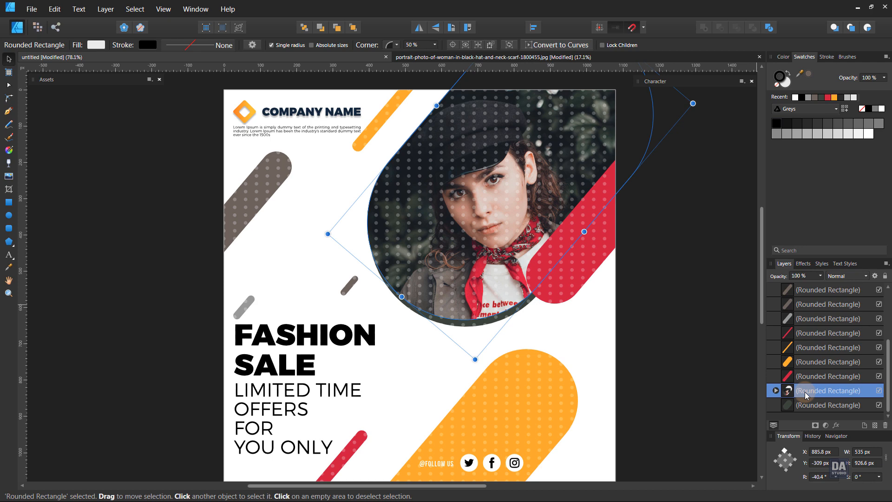
pyautogui.hotkey('ctrl', ']')
pyautogui.hotkey('ctrl', ']')
pyautogui.hotkey('ctrl', ']')
pyautogui.hotkey('ctrl', ']')
pyautogui.hotkey('ctrl', ']')
pyautogui.hotkey('ctrl', ']')
pyautogui.hotkey('ctrl', ']')
pyautogui.hotkey('ctrl', ']')
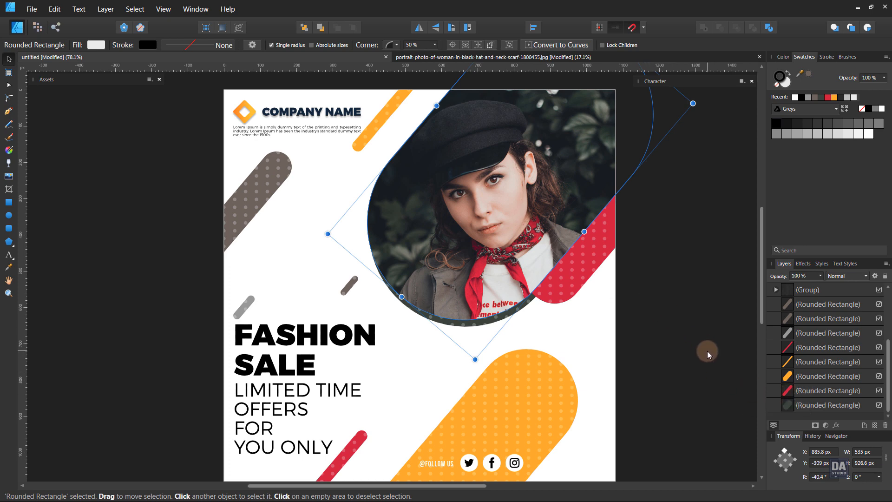
pyautogui.click(707, 351)
# - Bring the large and small red pills to the front, above the dots and the portrait
pyautogui.click(812, 394)
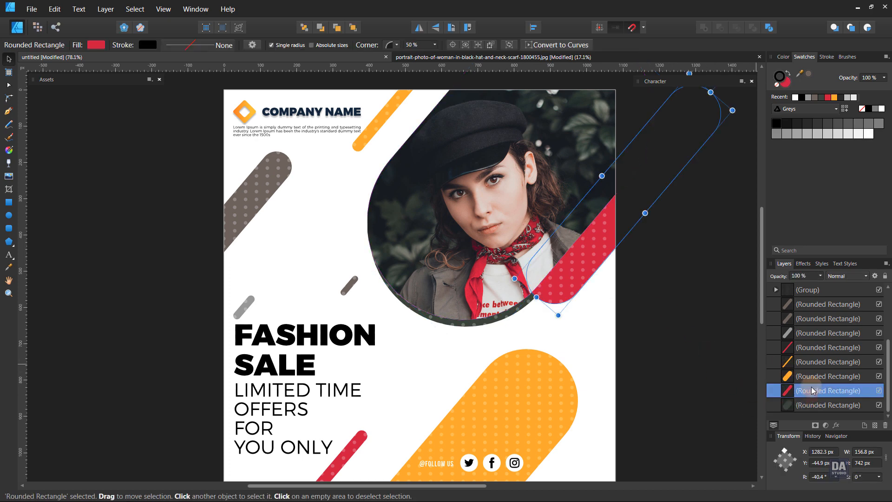
pyautogui.keyDown('ctrl'); pyautogui.click(817, 353); pyautogui.keyUp('ctrl')
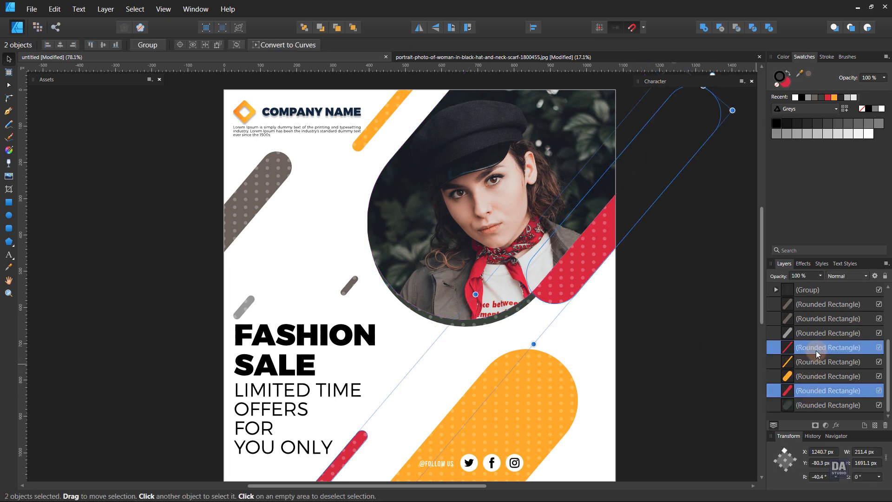
pyautogui.hotkey('ctrl', 'shift', ']')
pyautogui.click(654, 314)
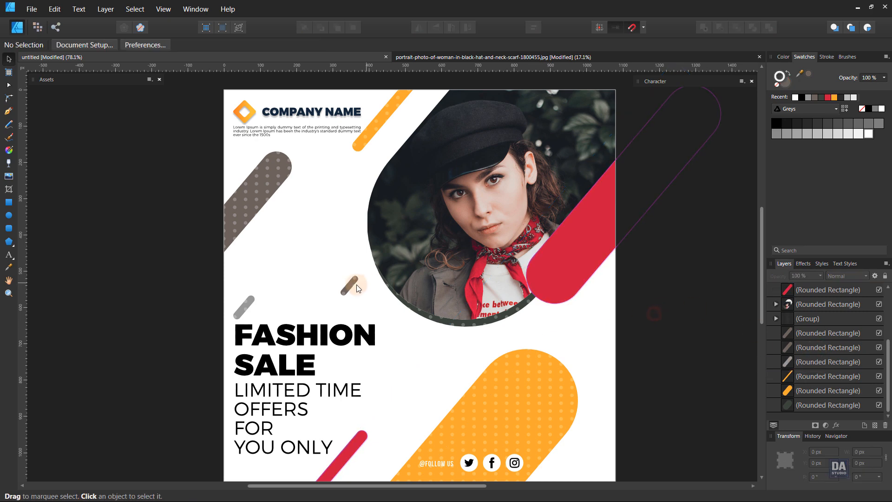
# - Draw a circle about 193 px across in the empty area above the FASHION SALE headline
pyautogui.scroll(-1, 354, 285)
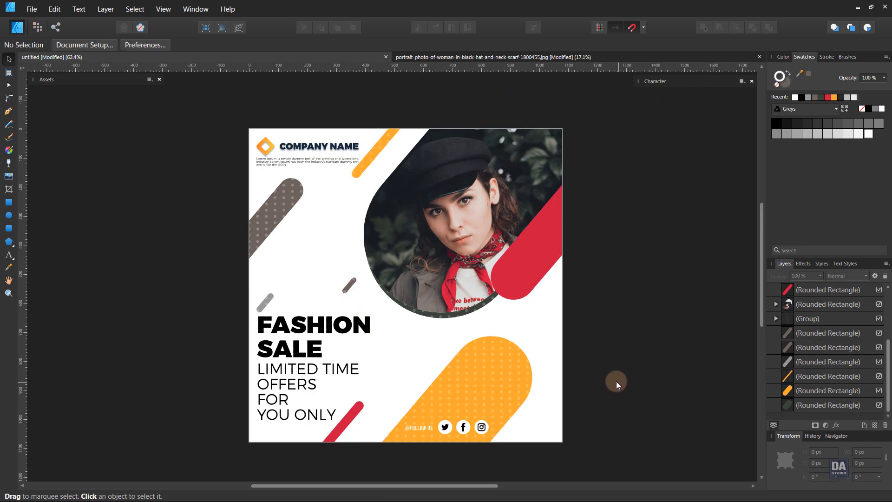
pyautogui.scroll(-1, 417, 372)
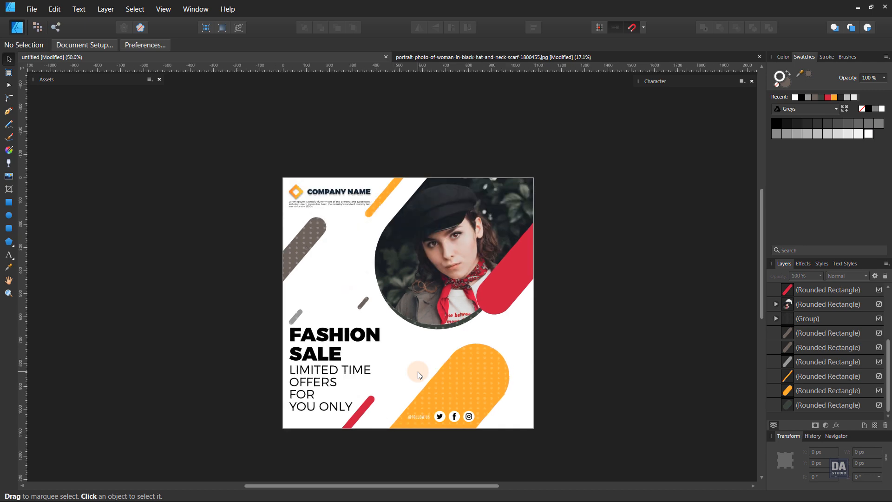
pyautogui.scroll(1, 417, 372)
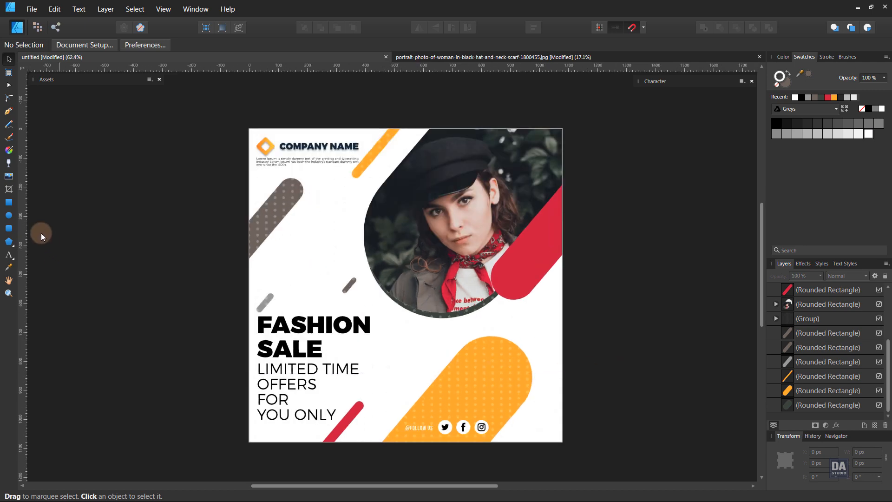
pyautogui.click(8, 215)
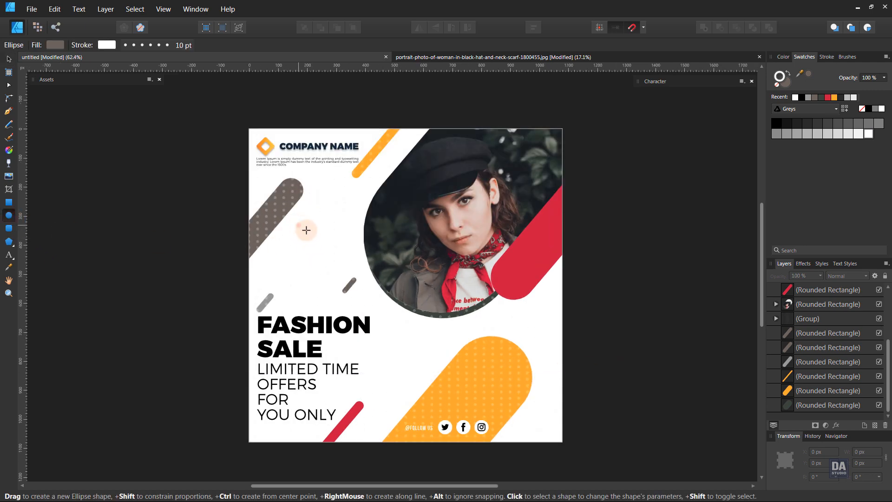
pyautogui.moveTo(298, 225); pyautogui.dragTo(355, 280)
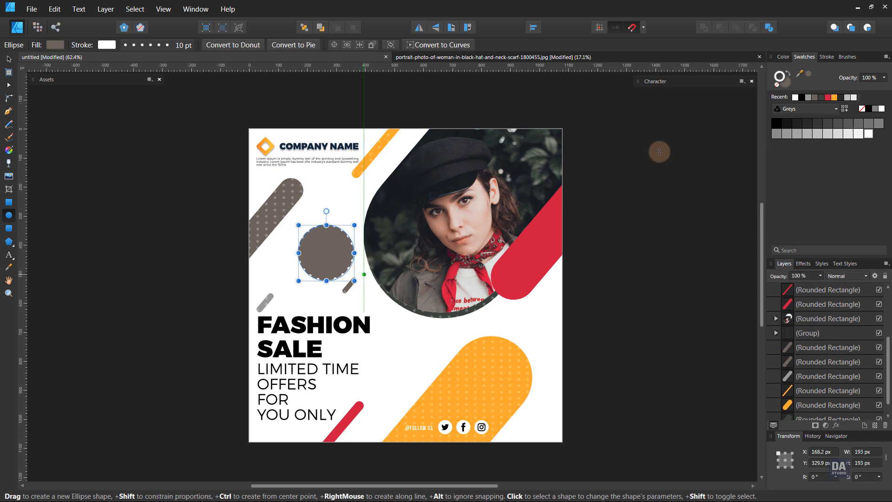
# - Give the circle an orange fill without a stroke and move it slightly left, to about X 131 px, Y 325 px
pyautogui.click(785, 87)
pyautogui.click(835, 99)
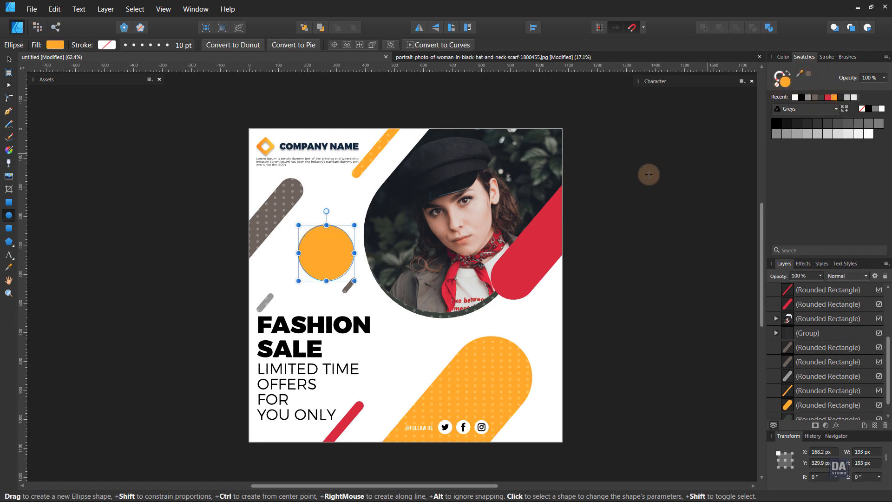
pyautogui.press('v')
pyautogui.moveTo(344, 261); pyautogui.dragTo(327, 260)
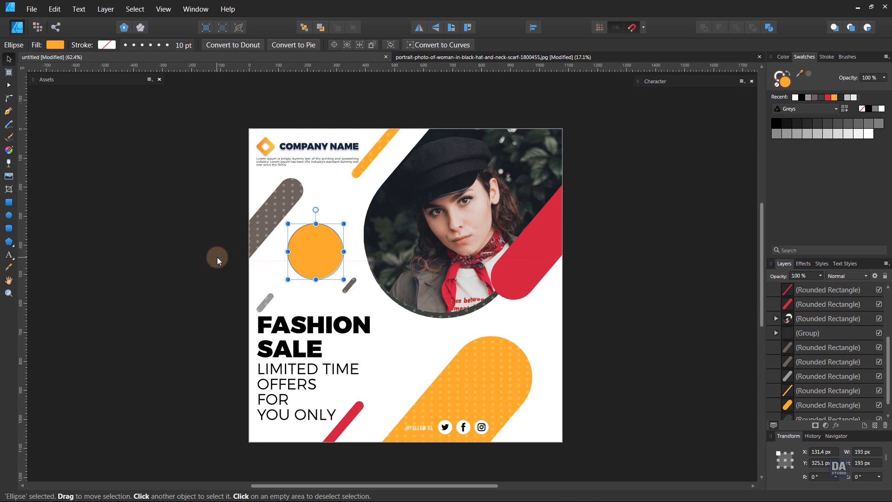
pyautogui.click(217, 257)
# - Duplicate the FASHION SALE headline up onto the orange circle and replace the copy's text with "50% OFF" on two lines
pyautogui.click(315, 330)
pyautogui.moveTo(316, 331); pyautogui.dragTo(319, 247)
pyautogui.doubleClick(275, 254)
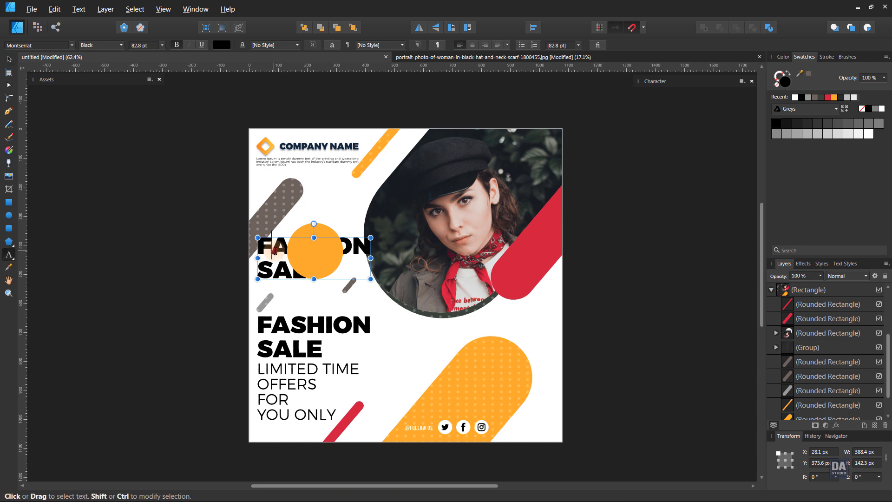
pyautogui.hotkey('ctrl', 'a')
pyautogui.write('50')
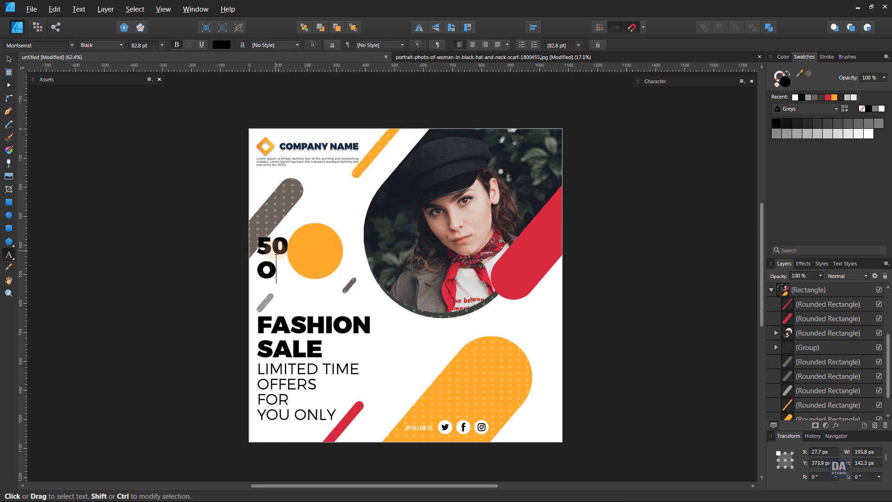
pyautogui.click(9, 59)
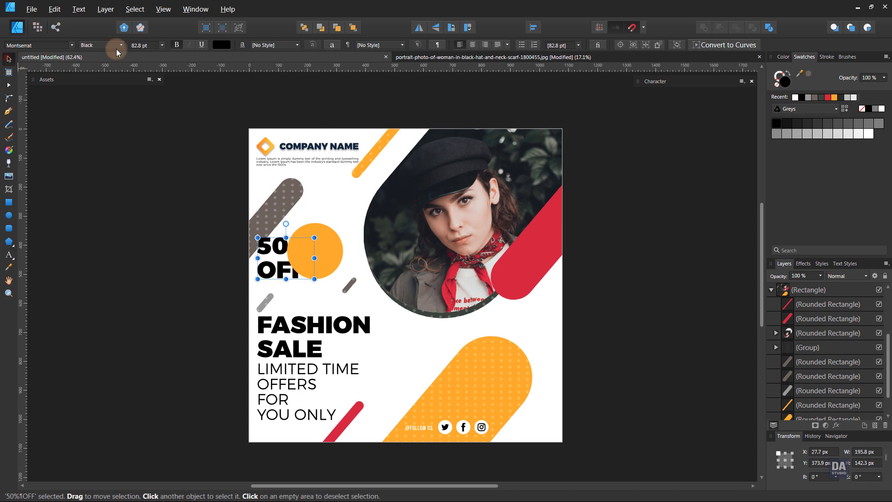
# - Shrink the 50% OFF text to about 56.6 pt, centre it on the orange circle and colour it off-white
pyautogui.moveTo(272, 265); pyautogui.dragTo(336, 268)
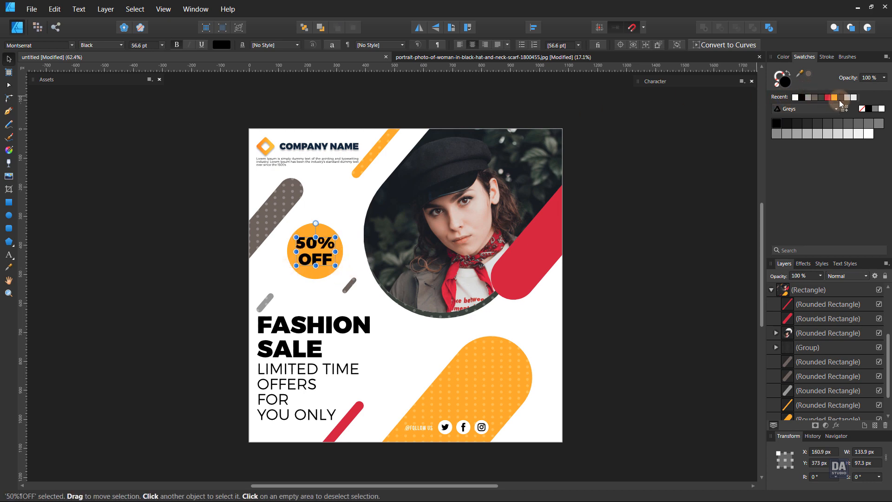
pyautogui.click(854, 98)
pyautogui.click(663, 255)
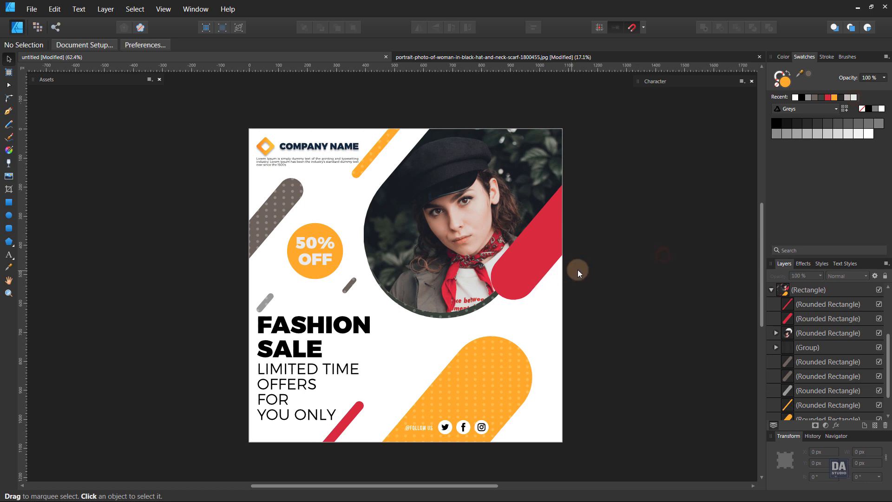
pyautogui.scroll(1, 578, 269)
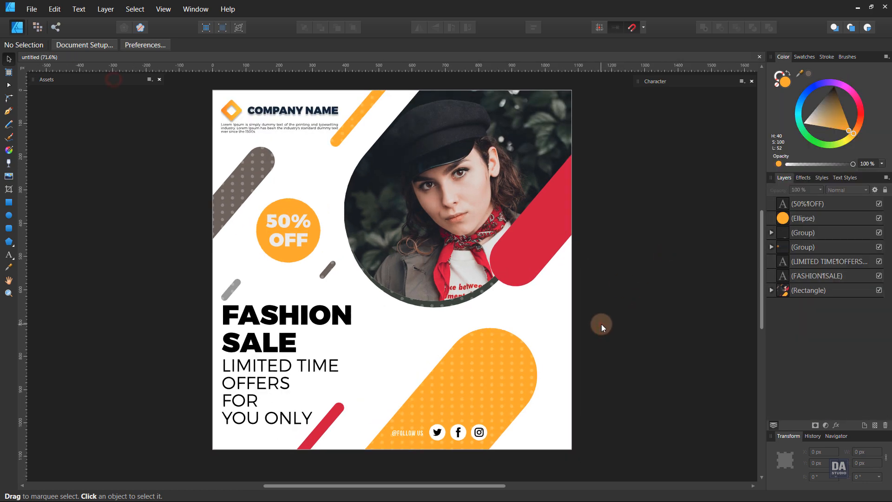
# - Place three black geometric line ornaments from the custom Shapes assets on the page: the open crossed chevrons, the concentric diamond and the chevron diamond
pyautogui.press('z')
pyautogui.keyDown('alt'); pyautogui.click(547, 331); pyautogui.keyUp('alt')
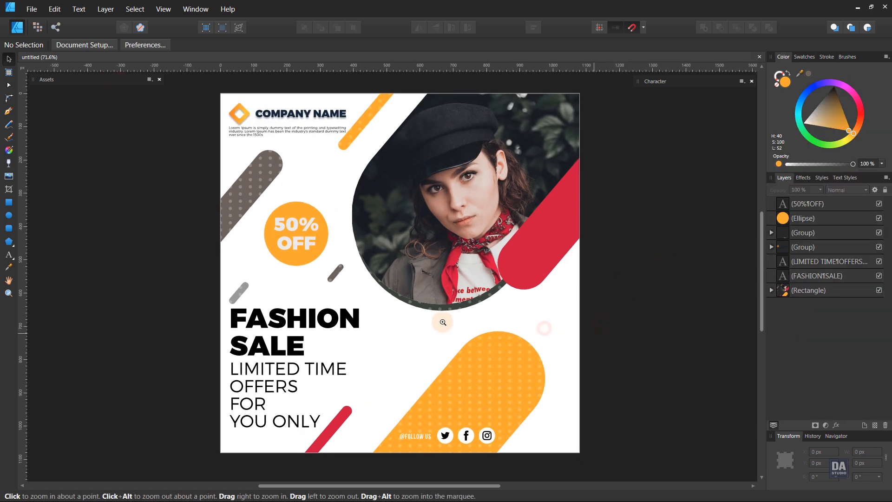
pyautogui.moveTo(443, 322); pyautogui.dragTo(474, 325)
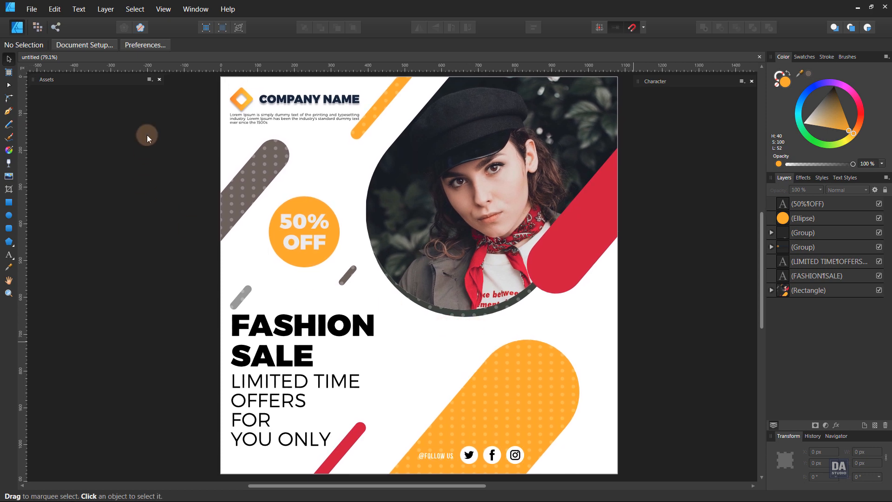
pyautogui.click(84, 85)
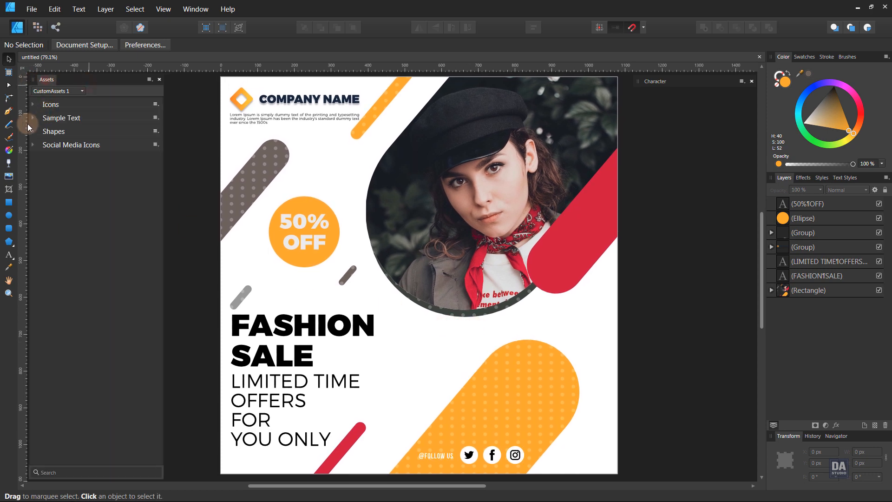
pyautogui.click(33, 133)
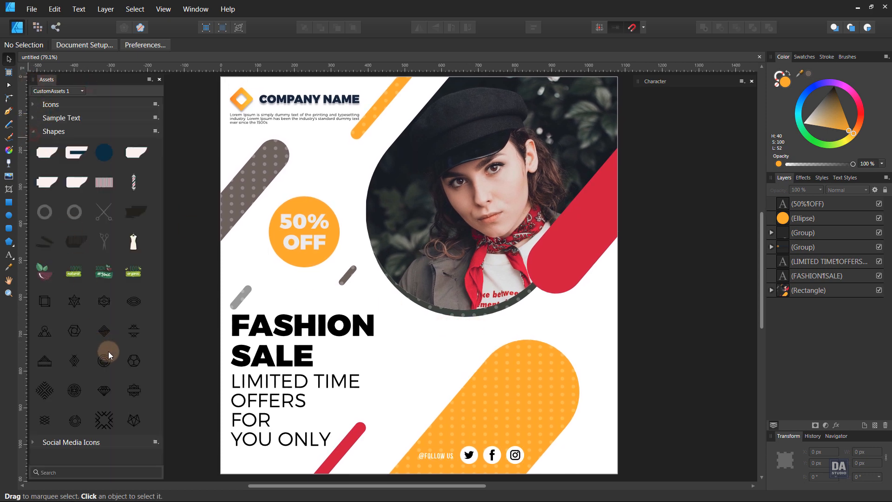
pyautogui.moveTo(114, 428); pyautogui.dragTo(419, 382)
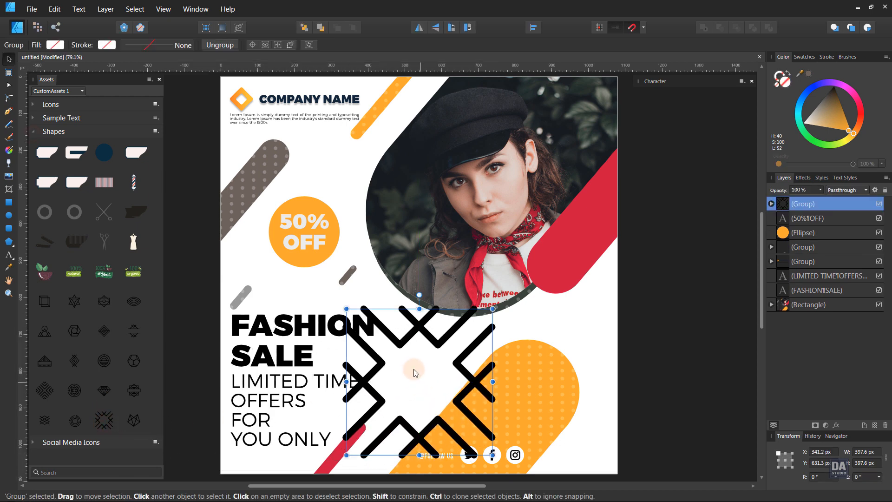
pyautogui.moveTo(106, 338); pyautogui.dragTo(524, 287)
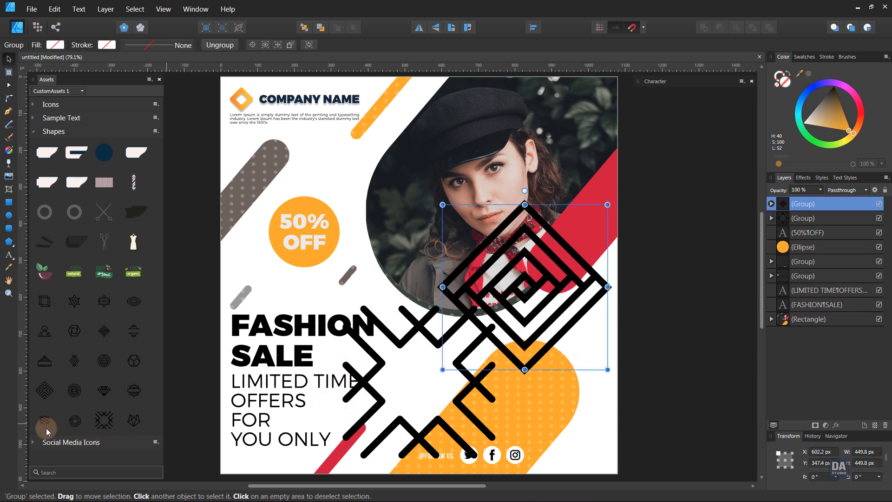
pyautogui.moveTo(48, 394); pyautogui.dragTo(420, 391)
# - Give the three line ornaments a dark grey-brown stroke and scale them down together to about 60 px each
pyautogui.keyDown('shift'); pyautogui.click(471, 392); pyautogui.keyUp('shift')
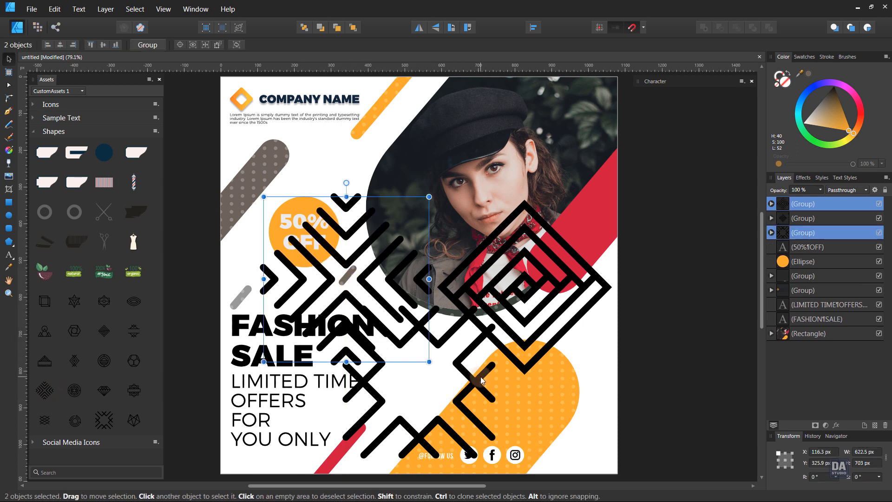
pyautogui.keyDown('shift'); pyautogui.click(511, 339); pyautogui.keyUp('shift')
pyautogui.click(697, 184)
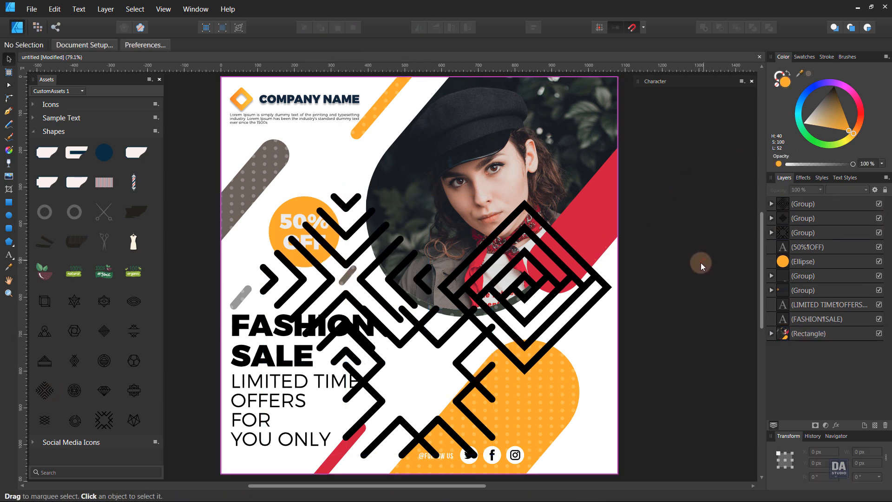
pyautogui.click(479, 370)
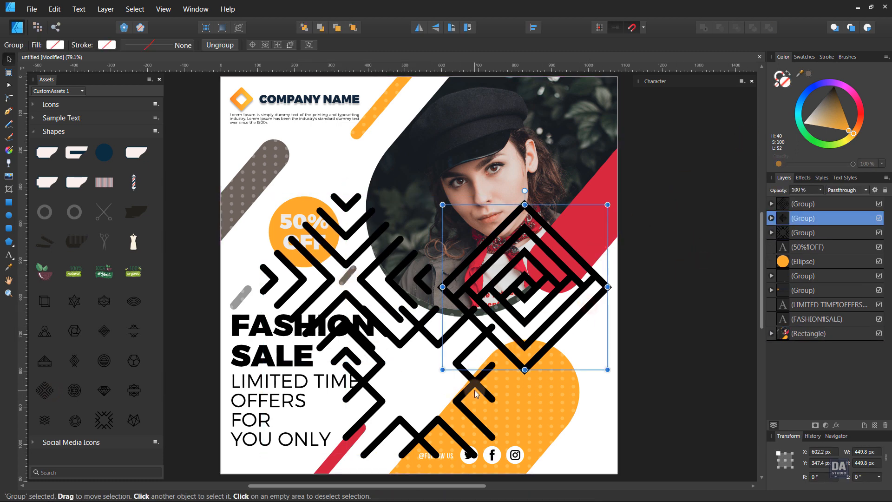
pyautogui.keyDown('shift'); pyautogui.click(476, 386); pyautogui.keyUp('shift')
pyautogui.keyDown('shift'); pyautogui.click(368, 275); pyautogui.keyUp('shift')
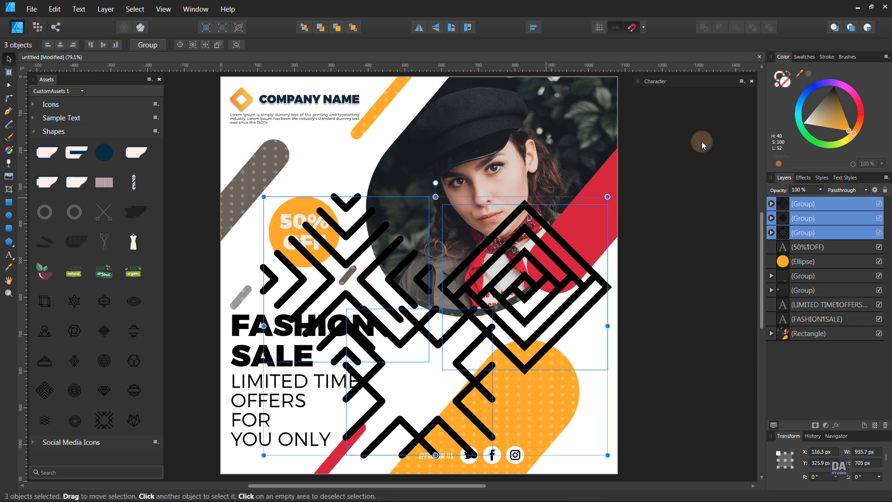
pyautogui.click(810, 75)
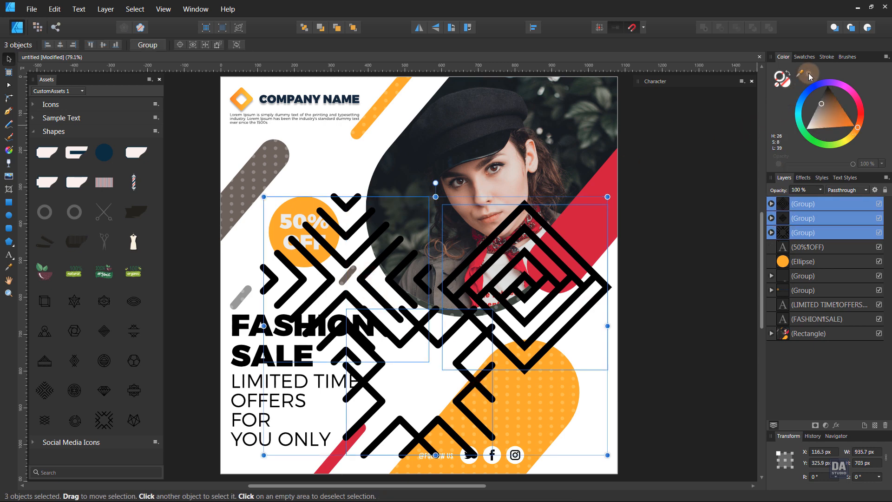
pyautogui.moveTo(609, 457); pyautogui.dragTo(319, 221)
# - Spread the ornaments: chevron diamonds beside the word FOR and near the page's right edge, crossed chevrons left of the orange pill, rotated concentric squares above the badge
pyautogui.click(275, 206)
pyautogui.moveTo(274, 205)
pyautogui.mouseDown()
pyautogui.moveTo(308, 214)
pyautogui.moveTo(416, 365)
pyautogui.moveTo(392, 405)
pyautogui.moveTo(337, 416)
pyautogui.moveTo(596, 356)
pyautogui.mouseUp()
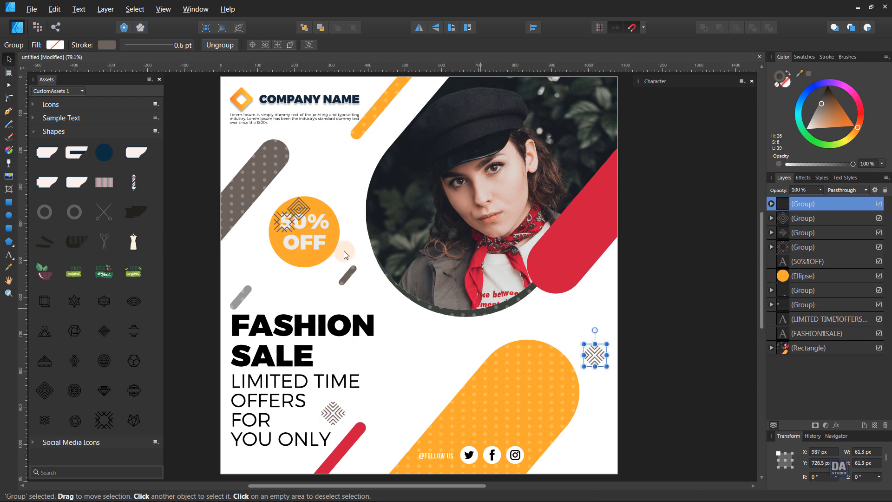
pyautogui.moveTo(284, 232); pyautogui.dragTo(423, 387)
pyautogui.press('space')
pyautogui.moveTo(346, 263); pyautogui.dragTo(363, 166)
pyautogui.click(639, 332)
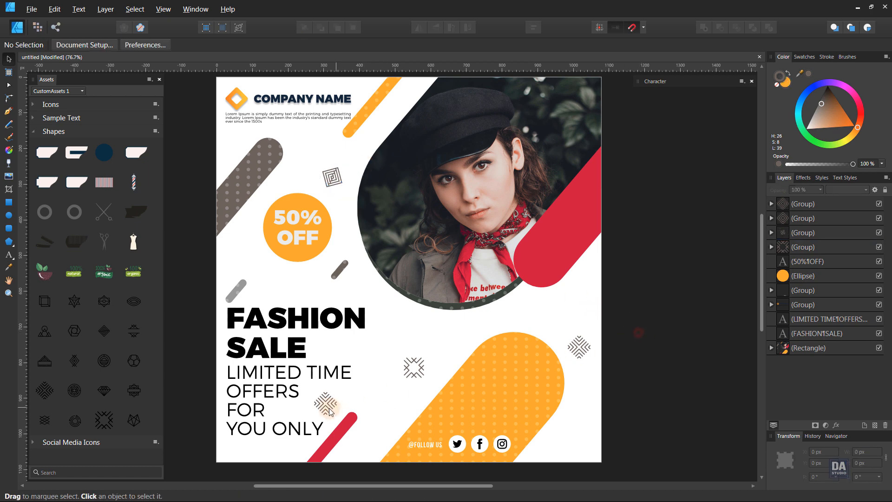
# - Duplicate the chevron diamond ornament beside the word FOR into the gap between the badge and the FASHION headline
pyautogui.click(427, 377)
pyautogui.moveTo(325, 403)
pyautogui.mouseDown()
pyautogui.moveTo(285, 281)
pyautogui.moveTo(294, 290)
pyautogui.mouseUp()
pyautogui.click(673, 340)
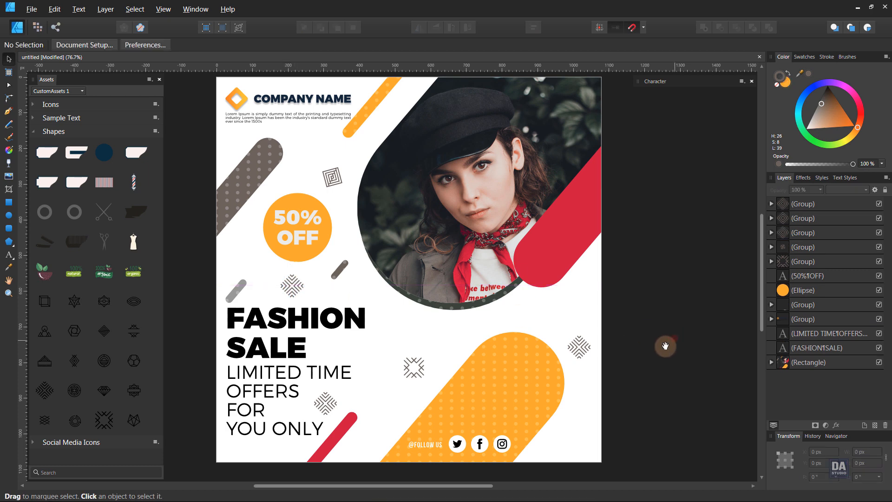
# - Draw a 1080 × 1080 px rectangle covering the whole page
pyautogui.hotkey('ctrl', 'space')
pyautogui.moveTo(548, 340)
pyautogui.mouseDown()
pyautogui.moveTo(425, 307)
pyautogui.moveTo(445, 309)
pyautogui.mouseUp()
pyautogui.moveTo(480, 321); pyautogui.dragTo(483, 324)
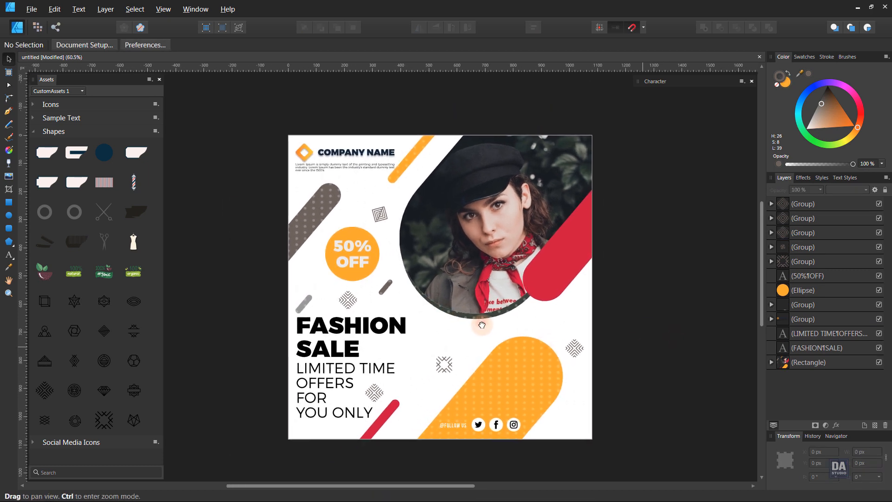
pyautogui.click(9, 203)
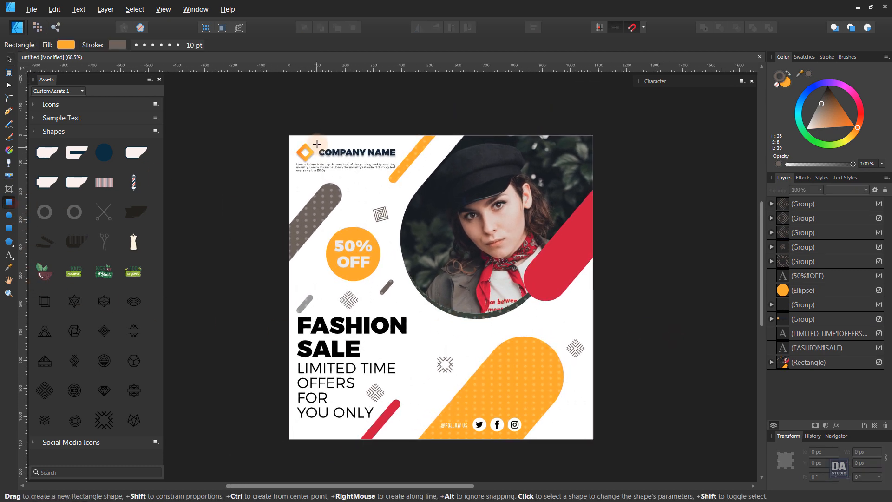
pyautogui.moveTo(290, 136); pyautogui.dragTo(593, 438)
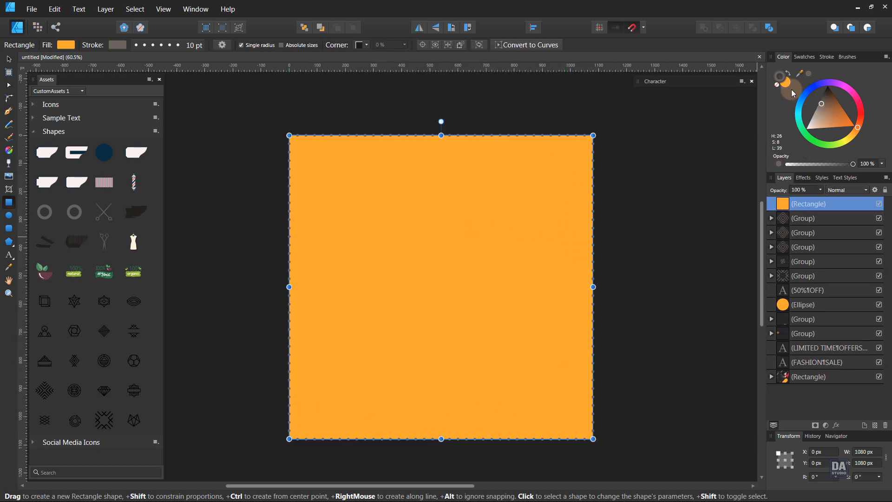
# - Remove the page-sized rectangle's stroke, fill it with a muted teal-blue and reduce its opacity to 22%
pyautogui.click(779, 86)
pyautogui.click(803, 56)
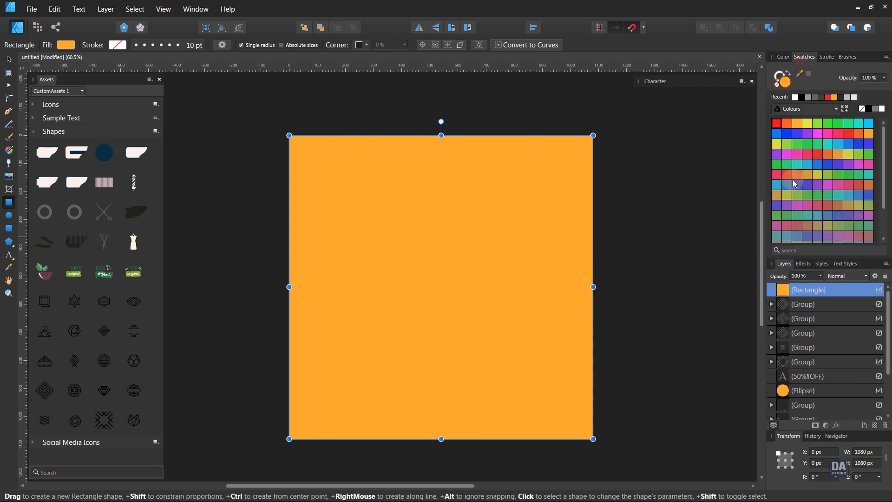
pyautogui.click(787, 237)
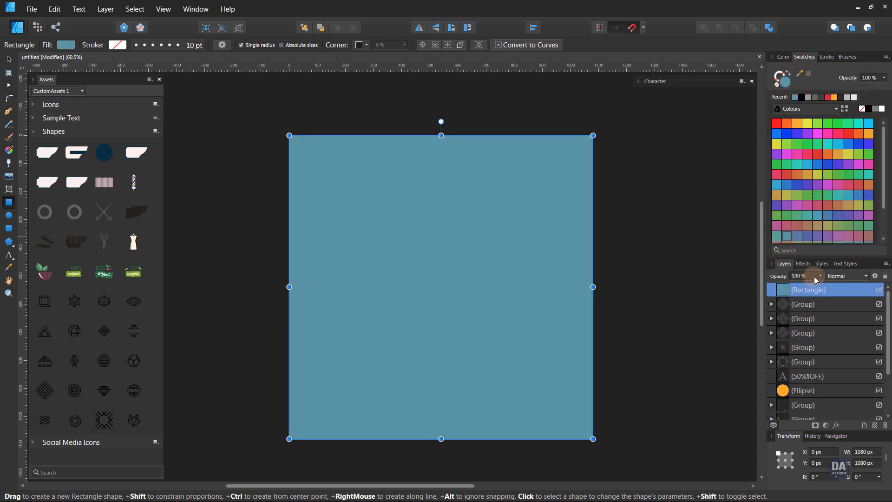
pyautogui.moveTo(821, 281); pyautogui.dragTo(773, 292)
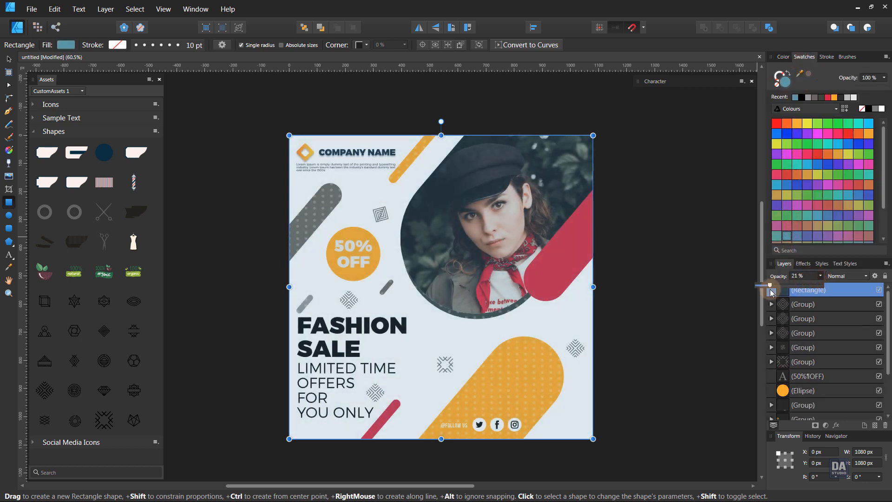
# - Move the translucent blue rectangle to the very back of the layer stack as the background tint and deselect it
pyautogui.rightClick(832, 295)
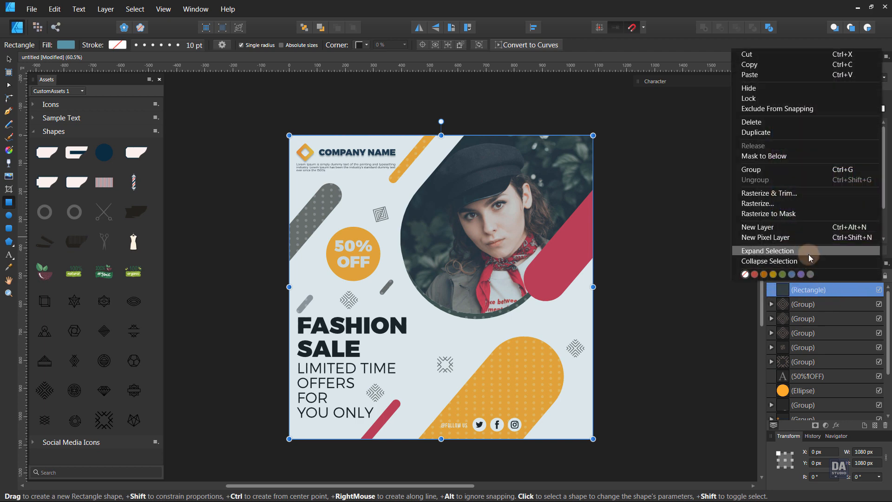
pyautogui.doubleClick(823, 290)
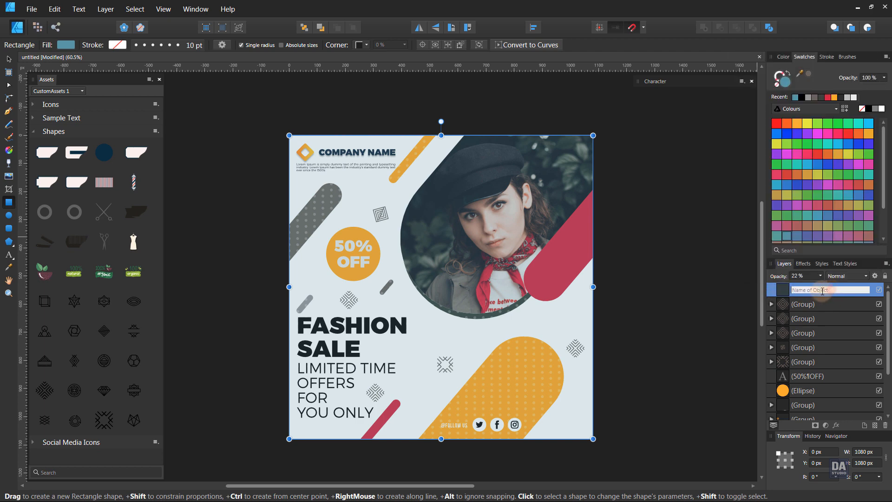
pyautogui.moveTo(788, 293); pyautogui.dragTo(805, 424)
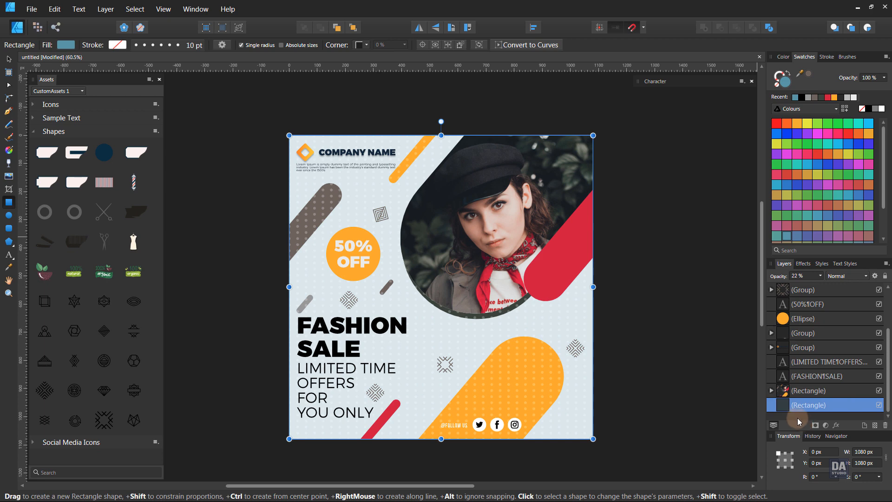
pyautogui.click(689, 399)
pyautogui.moveTo(473, 327); pyautogui.dragTo(454, 329)
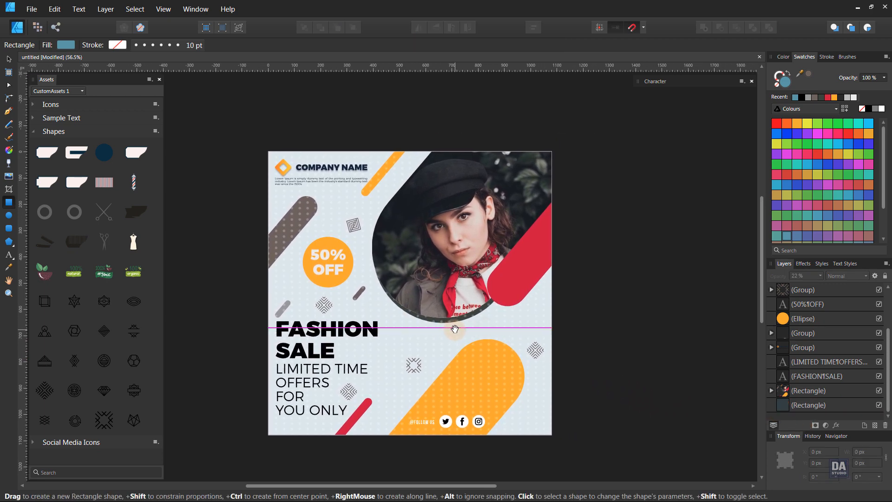
pyautogui.press('v')
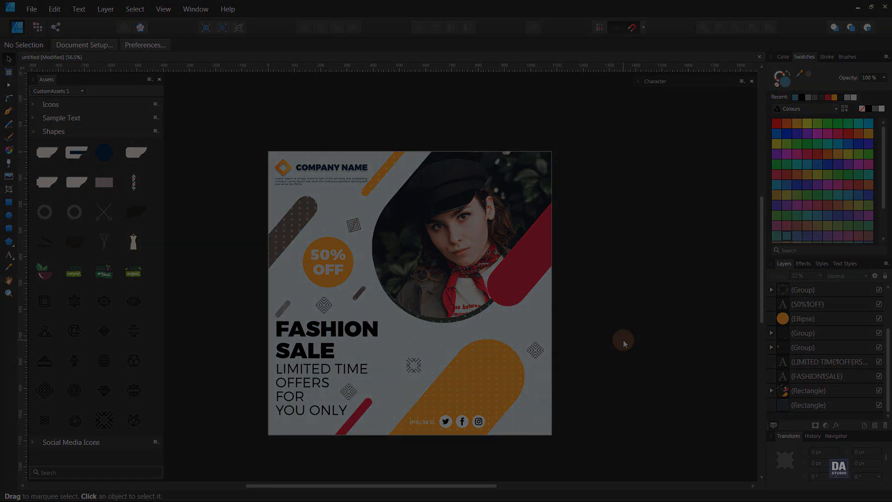